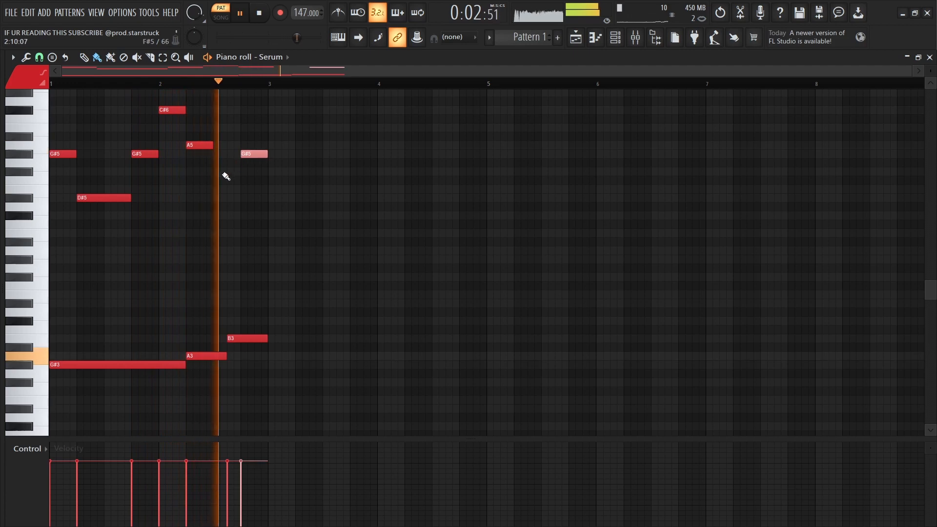
Add an F#5 note to the Serum melody in the gap before the final G#5 of bar 2.
left_click(217, 171)
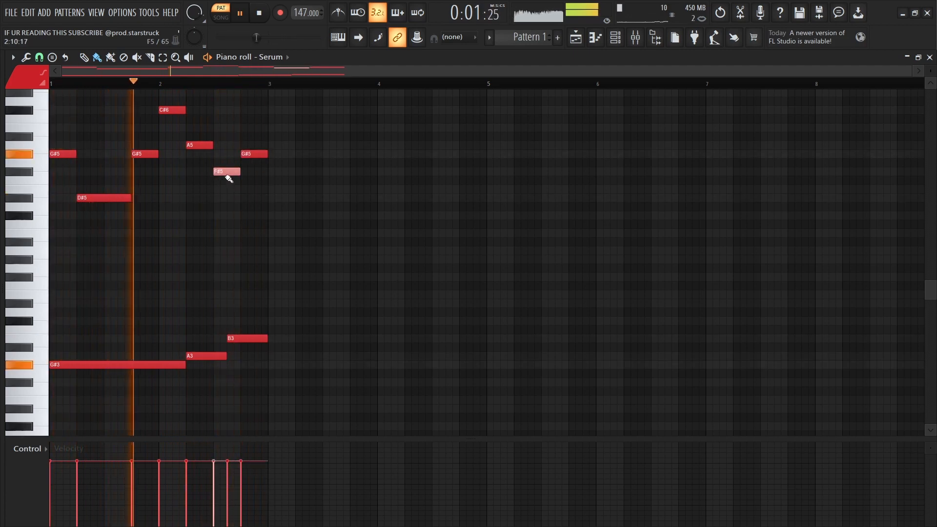
key("space")
Open a second Serum instance and audition its presets in the Synth category.
left_click(615, 38)
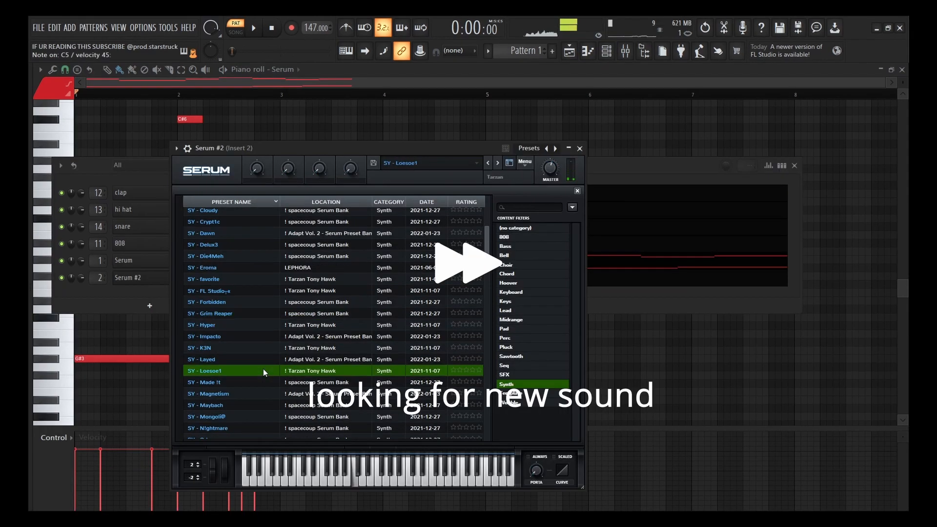
scroll(263, 368, "down", 5)
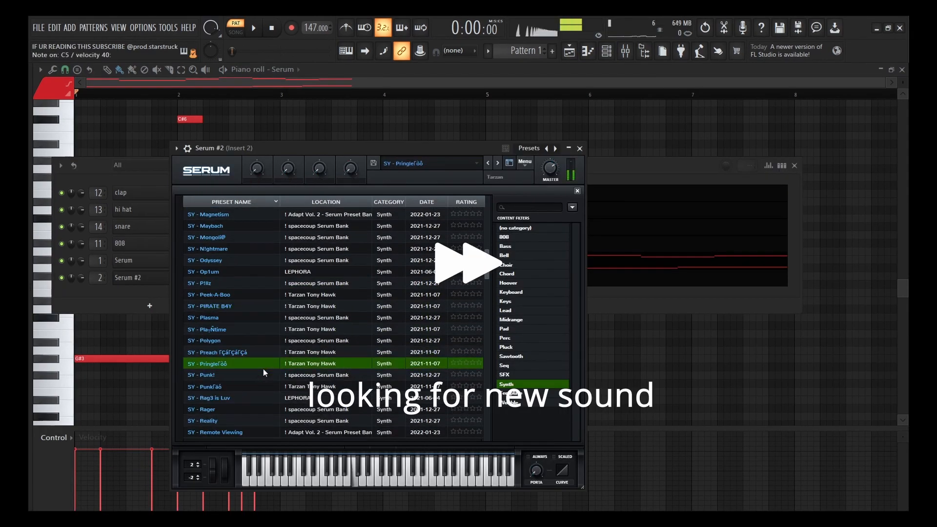
left_click(229, 389)
left_click(226, 365)
left_click(226, 343)
left_click(226, 355)
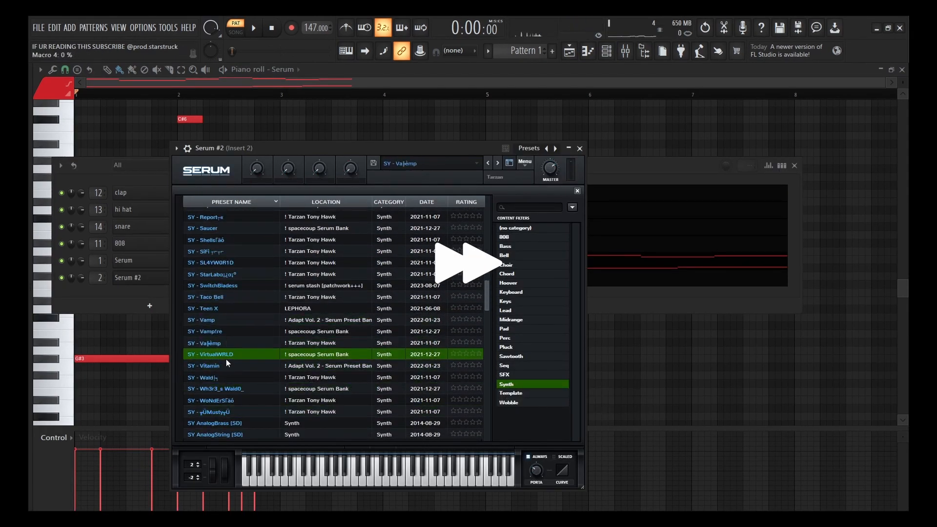
scroll(228, 367, "down", 4)
left_click(229, 369)
scroll(228, 369, "down", 4)
left_click(227, 369)
scroll(227, 367, "down", 7)
left_click(228, 367)
scroll(227, 367, "down", 4)
left_click(227, 367)
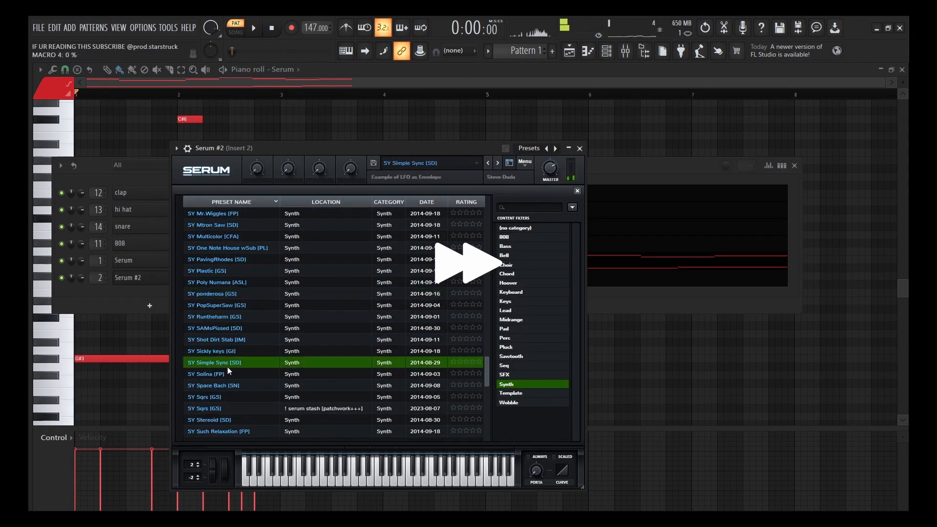
scroll(227, 367, "down", 4)
left_click(227, 367)
scroll(227, 367, "down", 1)
left_click(223, 227)
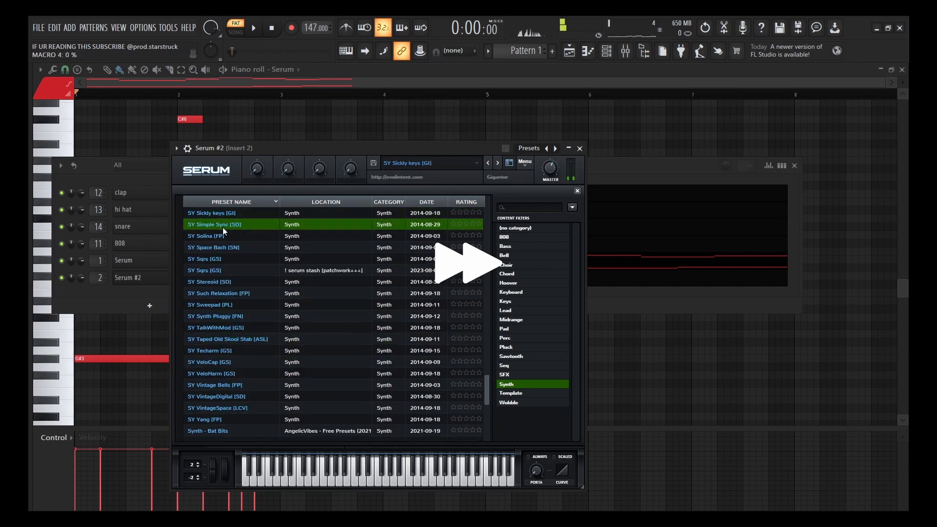
Load the SY VintageDigital [SD] preset in Serum #2.
left_click(232, 408)
left_click(230, 396)
double_click(229, 396)
Turn off the preset's delay and reverb effects and shorten the Envelope 1 release to 614 ms.
left_click(288, 169)
left_click(186, 265)
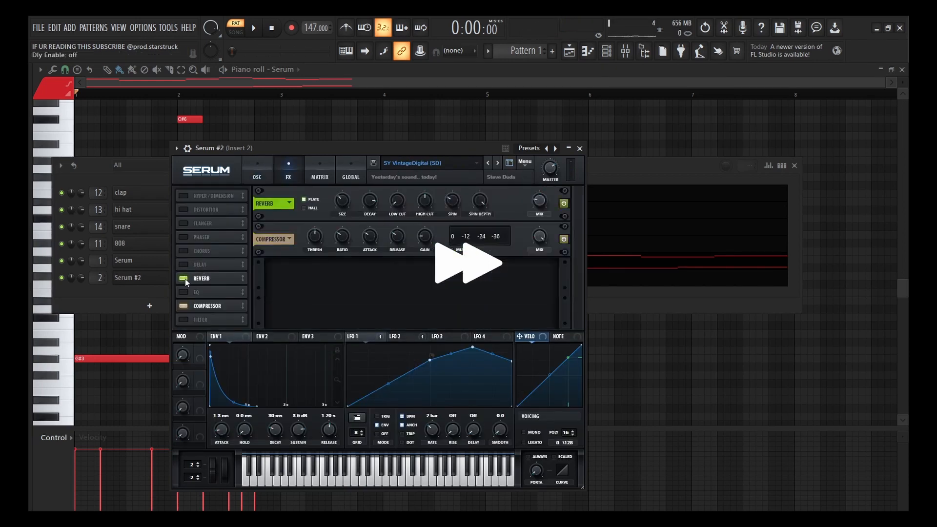
left_click(185, 279)
left_click(246, 173)
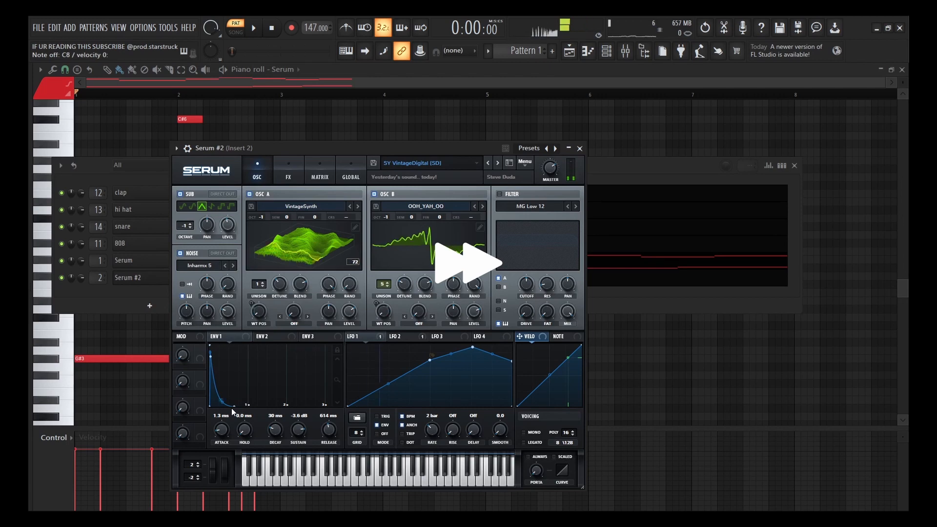
left_click(579, 149)
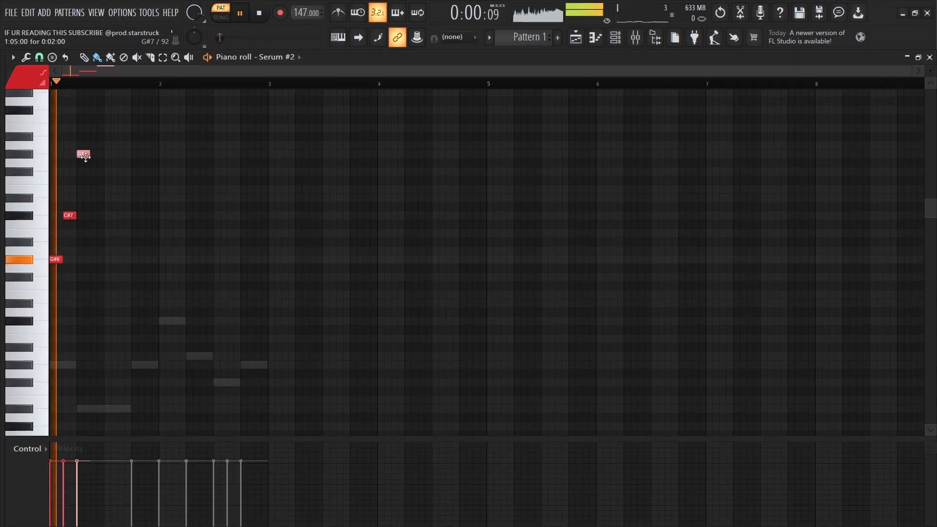
Extend the Serum #2 arpeggio in the second half of bar 1 with short G#7, C#8 and G#8 notes.
left_click(111, 154)
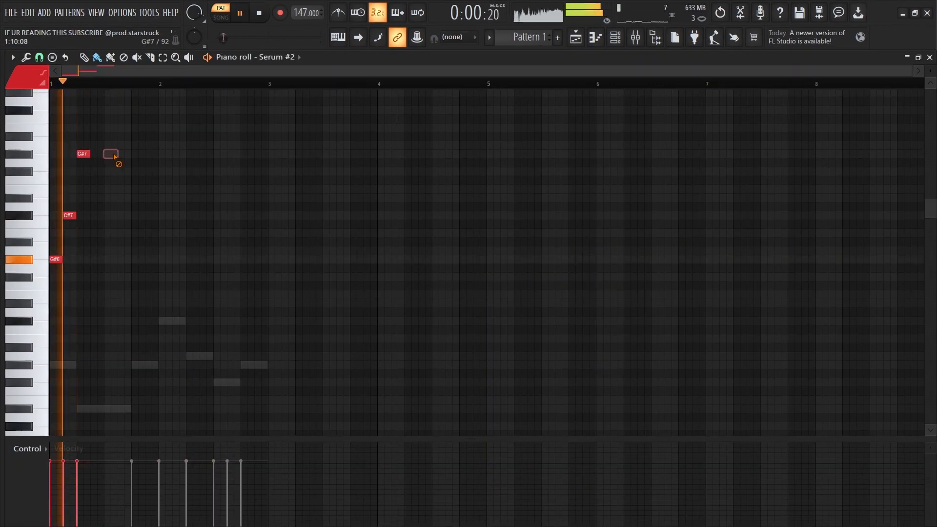
left_click(125, 110)
scroll(132, 126, "up", 3)
left_click(139, 101)
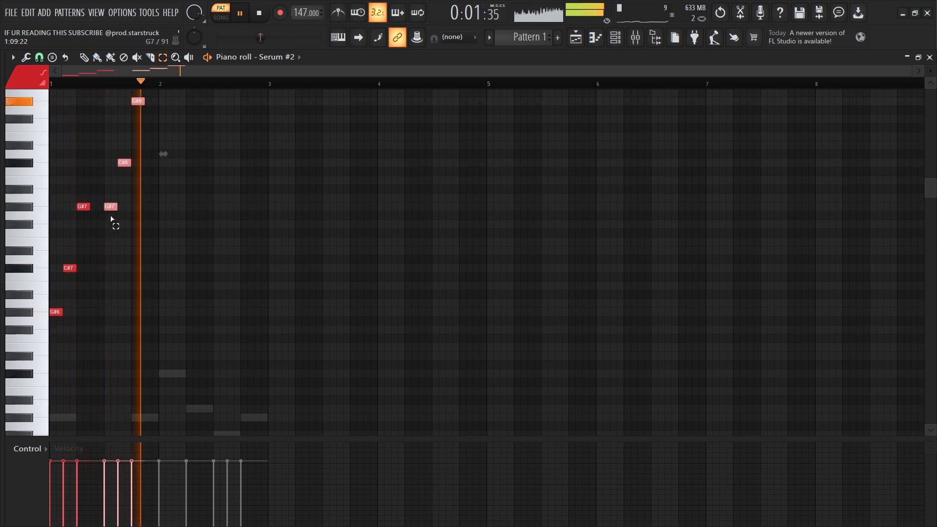
Change the arpeggio's C# notes to D# and repeat it in bar 2 with A7, A7, F#8 and B8 as its upper notes.
scroll(112, 215, "up", 3)
key("space")
left_click_drag(180, 360, 72, 191)
left_click_drag(58, 367, 291, 119)
key("space")
left_click(186, 339, "ctrl")
key("space")
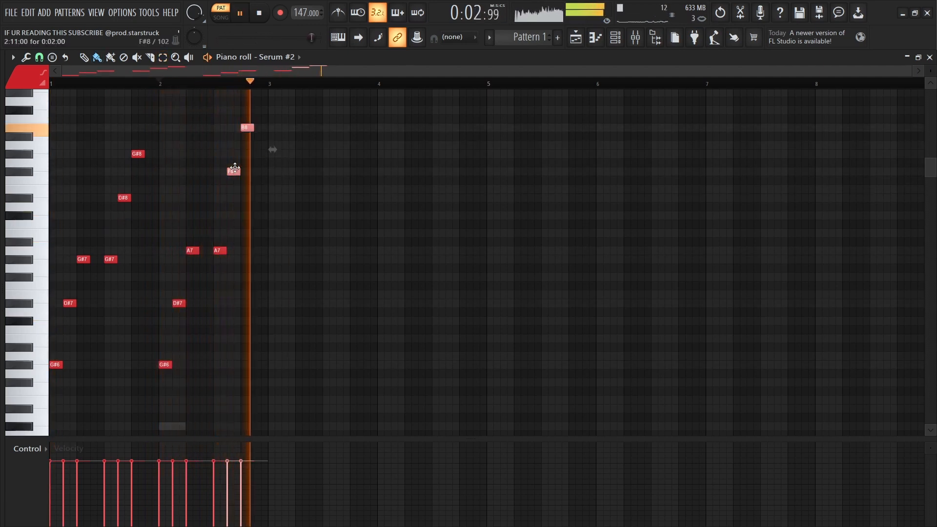
Add a short F#9 note at the end of bar 2.
scroll(243, 149, "up", 1)
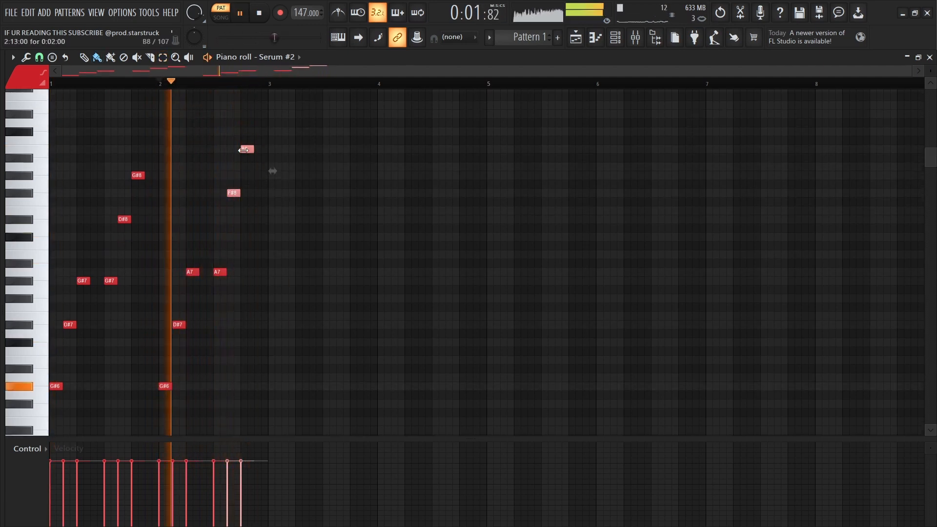
left_click(258, 95)
scroll(247, 141, "up", 3)
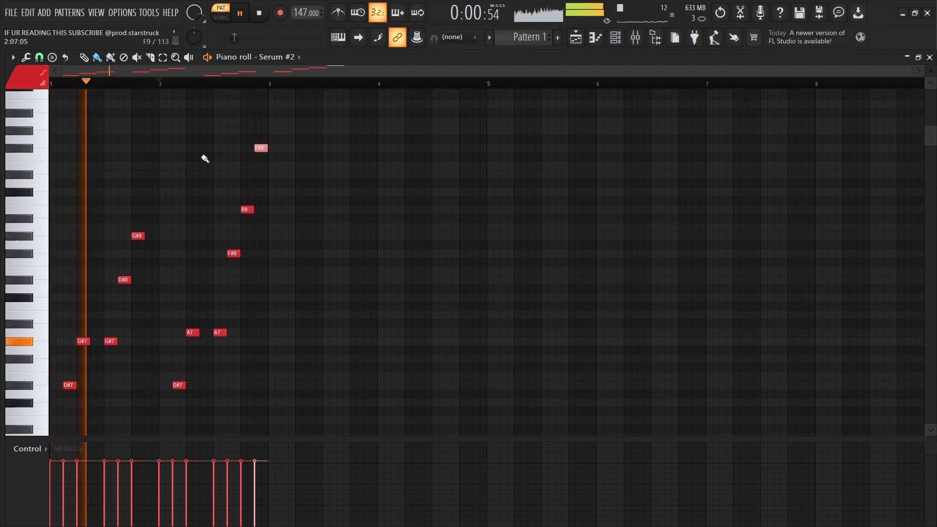
Try the last three notes of bar 2 one octave lower and move them back up.
left_click_drag(283, 126, 226, 268)
key("ctrl+Down")
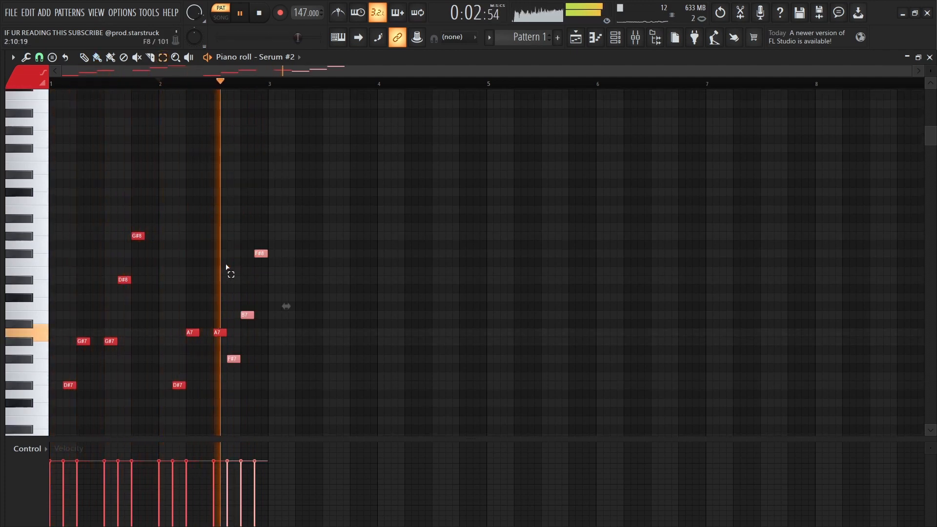
key("ctrl+Up")
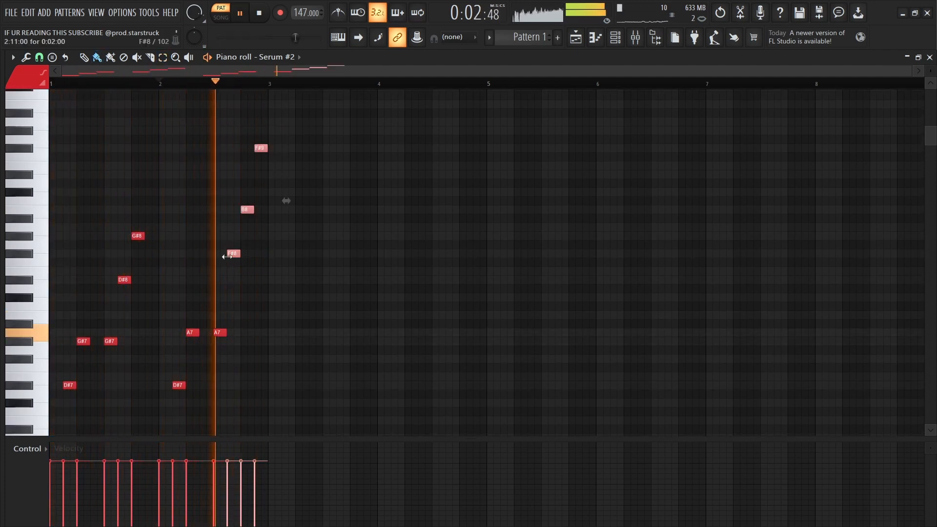
Add Fruity Love Philter to mixer track Insert 2 and set its mix level to 30%.
key("F6")
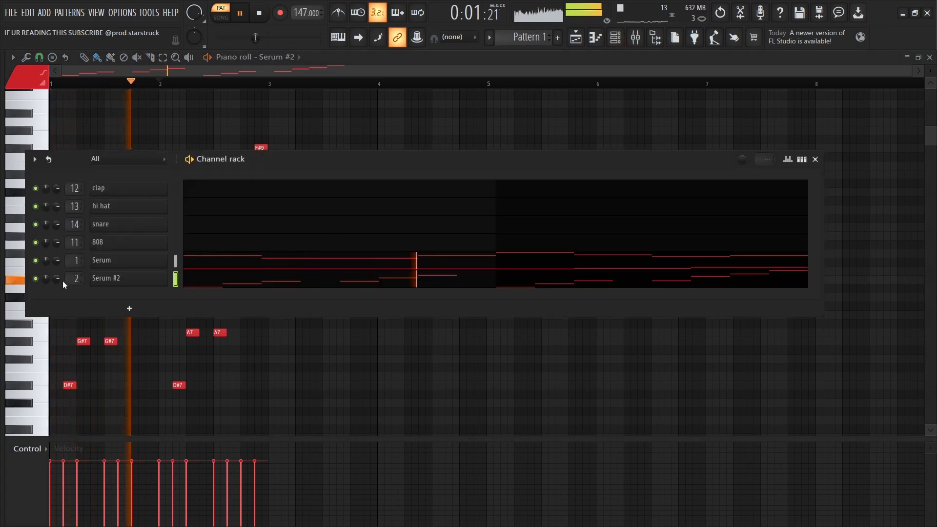
key("F9")
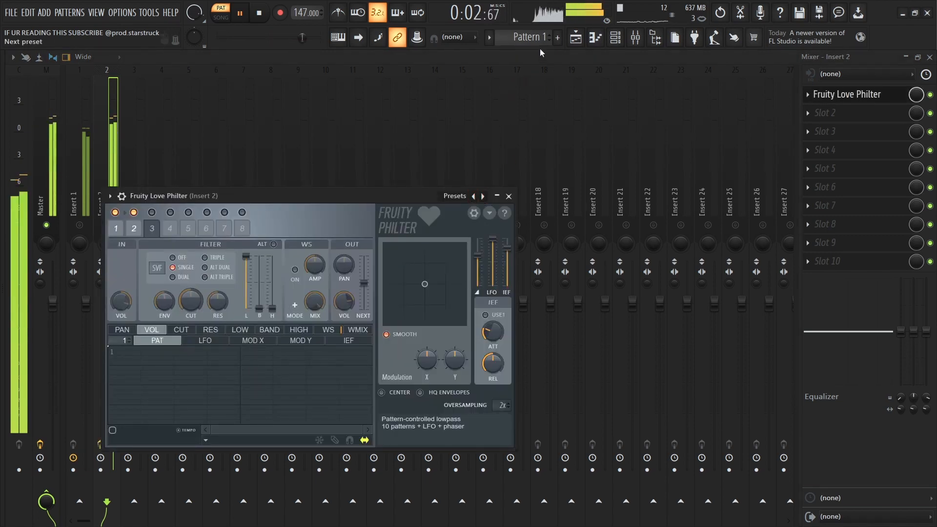
left_click(497, 195)
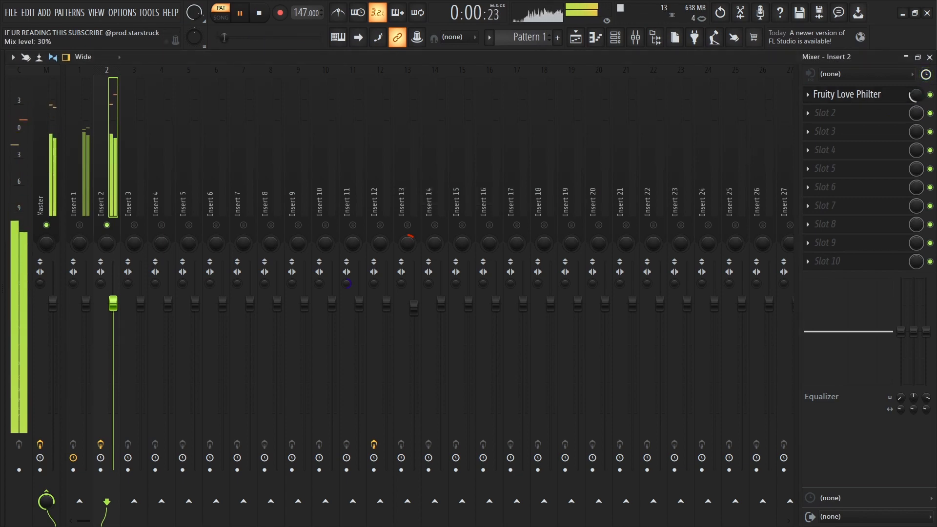
Add DeltaModulator to the soloed Insert 2 with a 22050 Hz sample rate and about 3.76 bits, and reduce its mix level.
right_click(110, 225)
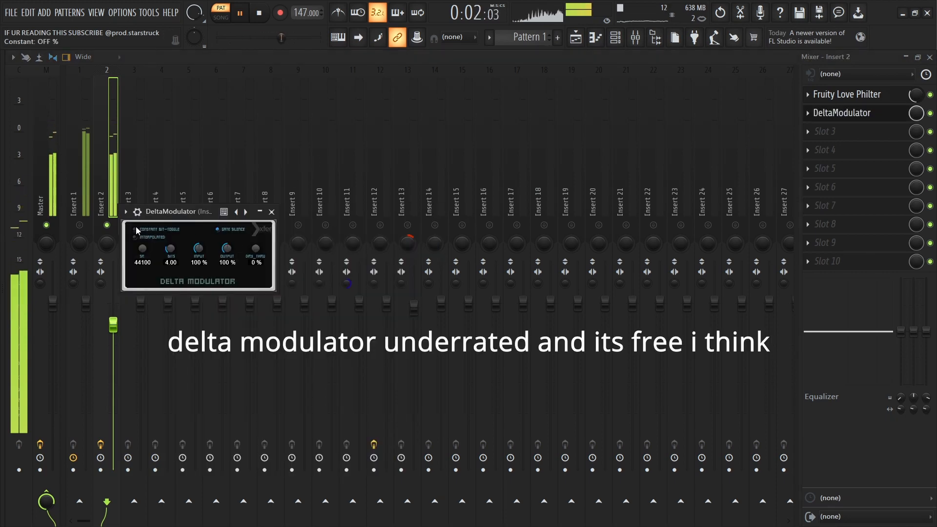
scroll(148, 247, "up", 3)
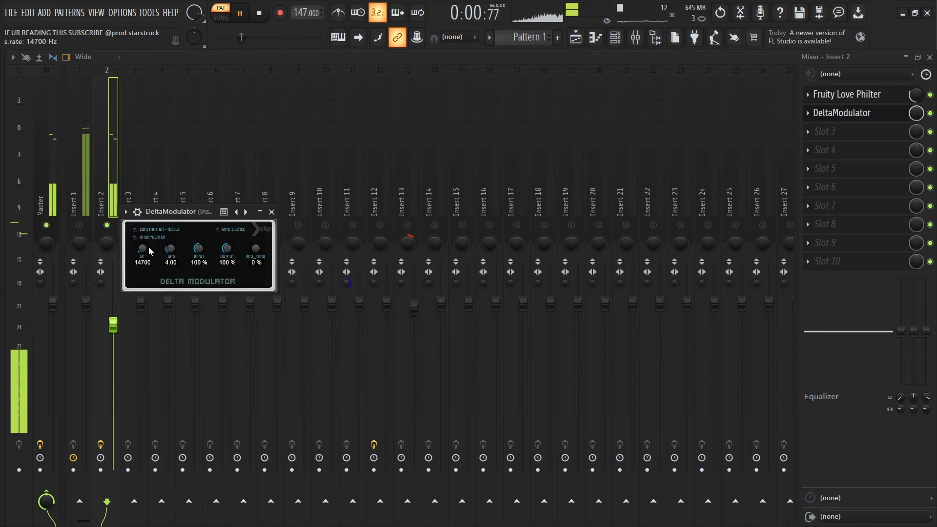
scroll(171, 253, "down", 2)
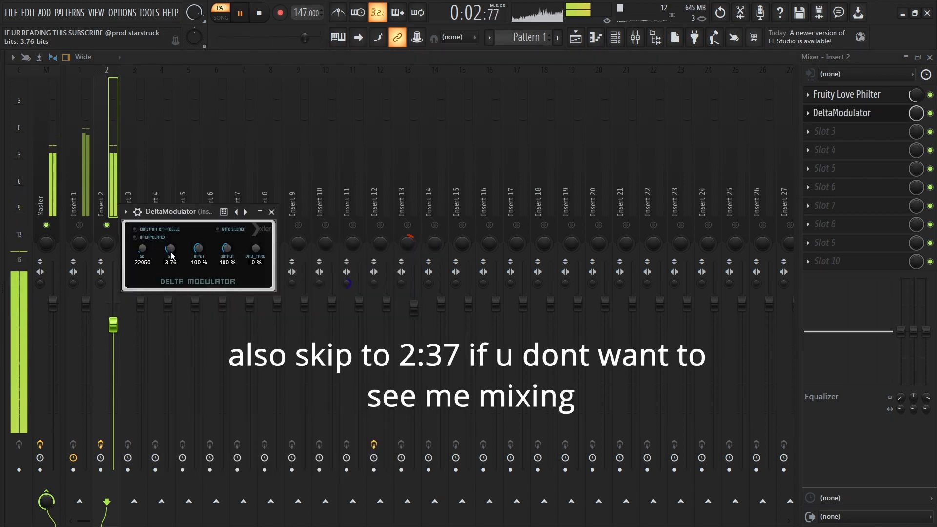
left_click(270, 212)
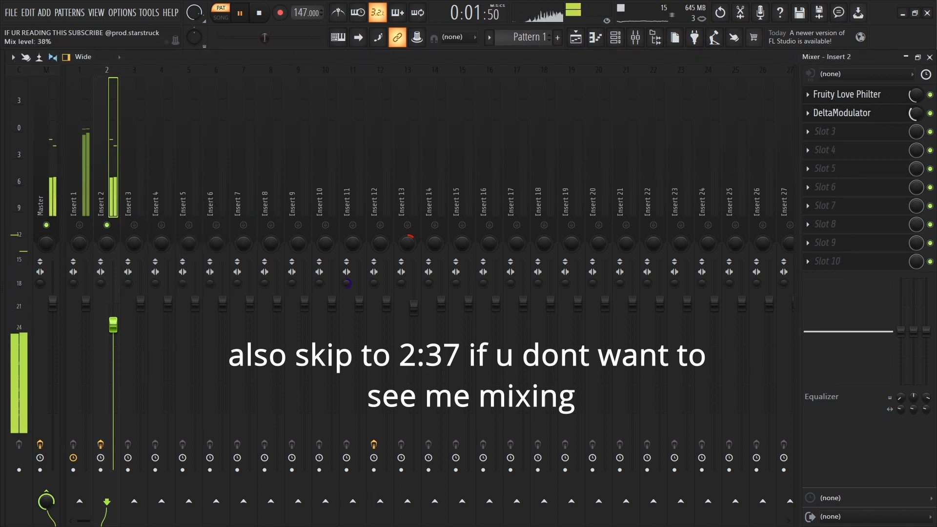
left_click_drag(916, 113, 916, 112)
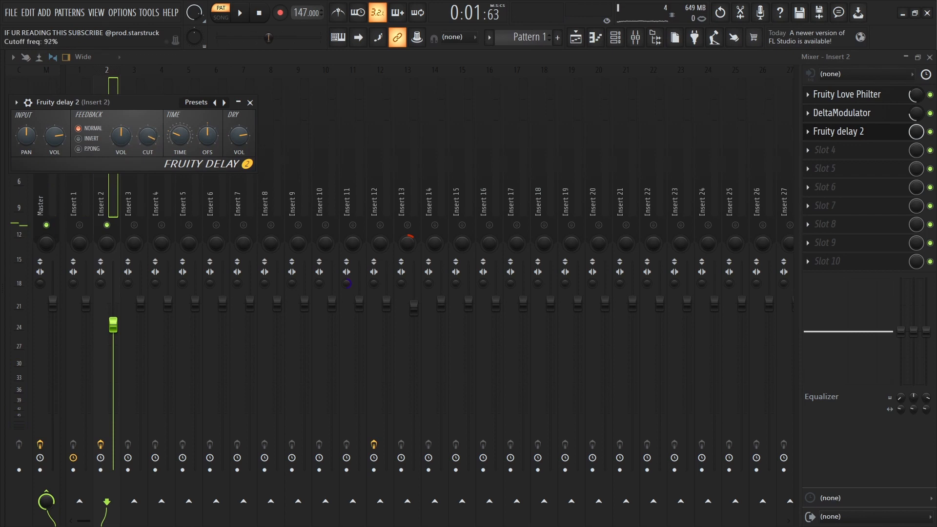
Add Fruity Delay 2 to Insert 2 at about 17% mix and place it above DeltaModulator.
left_click(249, 102)
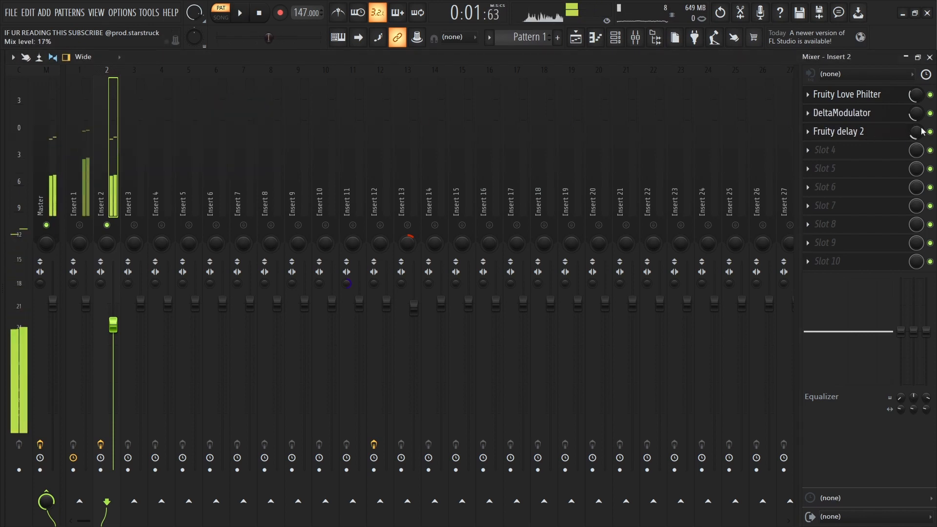
left_click_drag(902, 119, 909, 132)
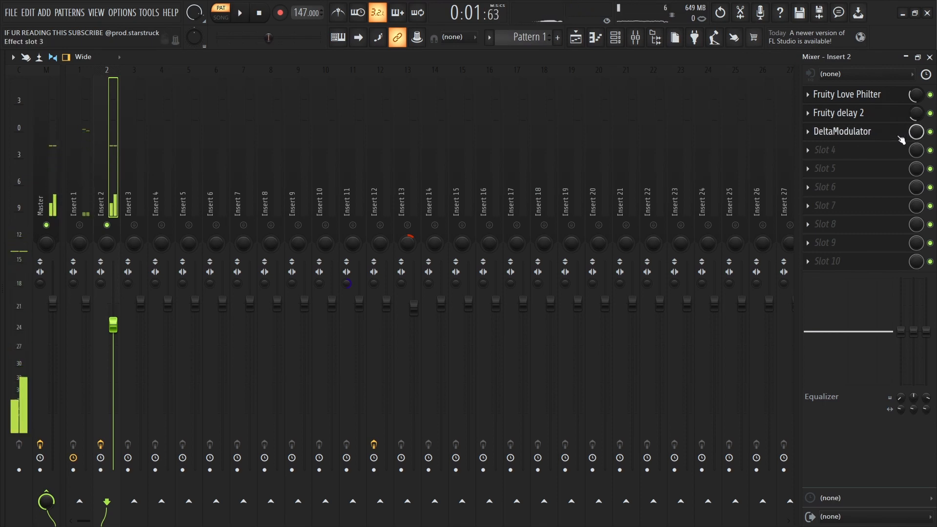
Set DeltaModulator's mix level on Insert 2 to about 34%.
key("space")
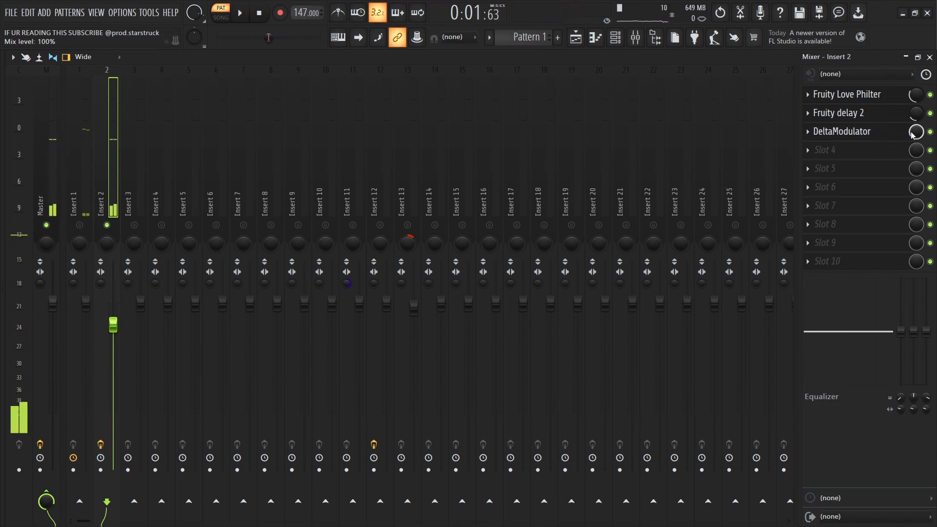
left_click_drag(917, 132, 916, 127)
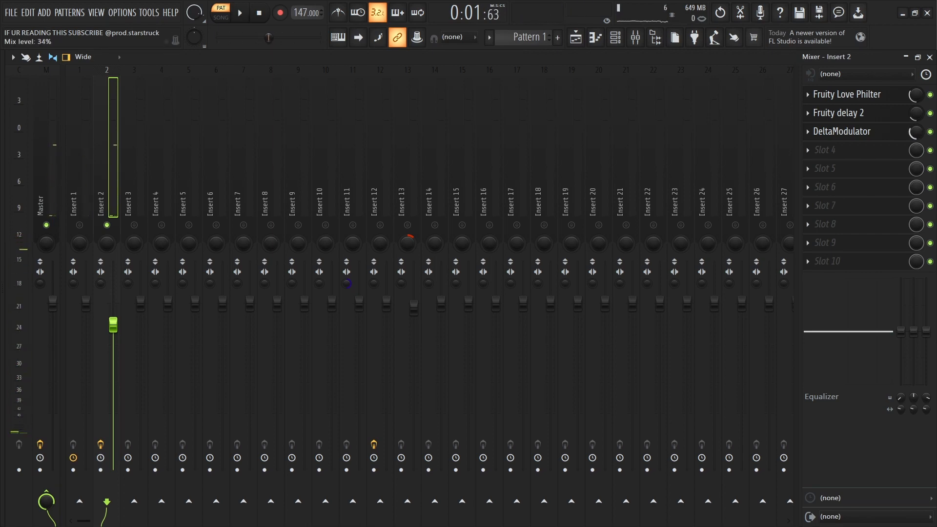
Add Fruity Fast Dist to Insert 2 and set its mix level to about 20%.
key("space")
key("space")
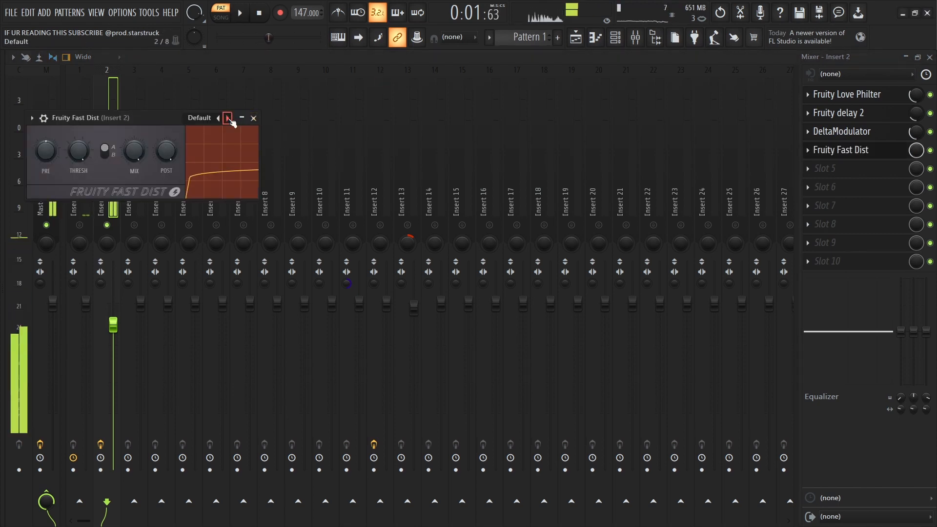
left_click(242, 118)
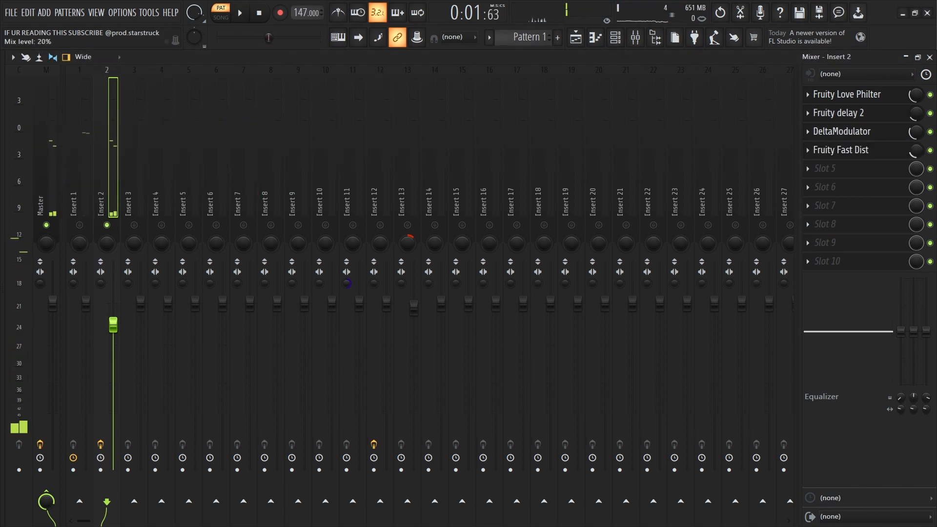
Add Fruity Parametric EQ 2 to Insert 2, cutting the lows with bands 1 and 2 and boosting the treble with bands 6 and 7.
left_click(626, 69)
left_click_drag(98, 237, 116, 309)
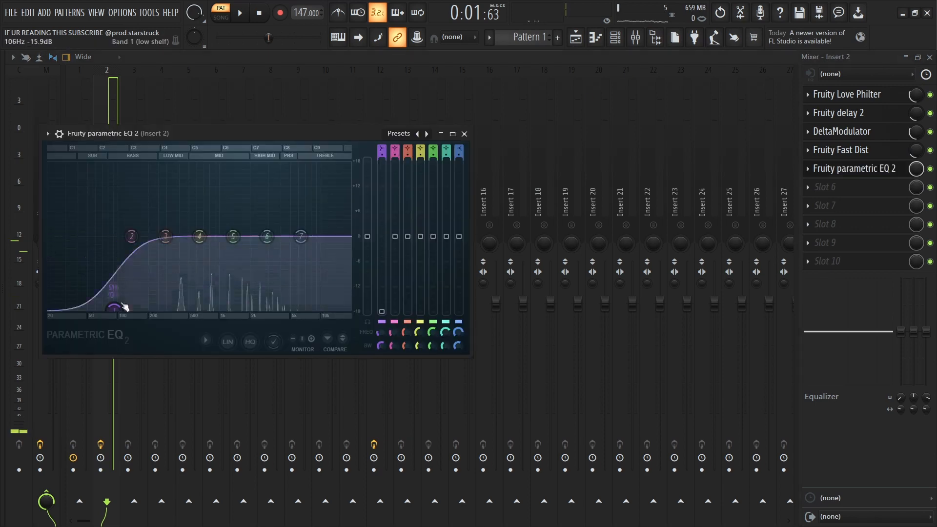
left_click_drag(133, 236, 116, 280)
key("space")
left_click_drag(267, 236, 345, 235)
left_click_drag(303, 239, 330, 223)
key("space")
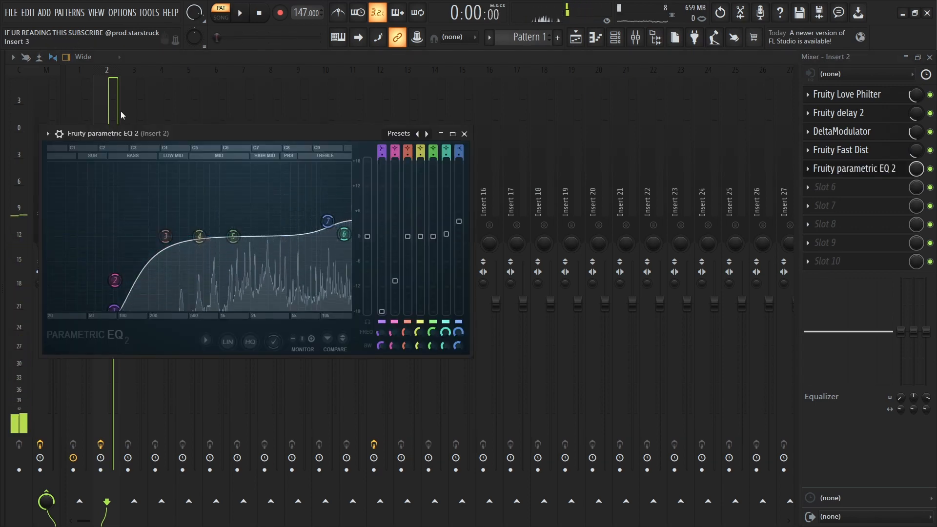
Unsolo Insert 2 and set its volume to about 87% during playback.
left_click(84, 111)
key("space")
left_click(113, 350)
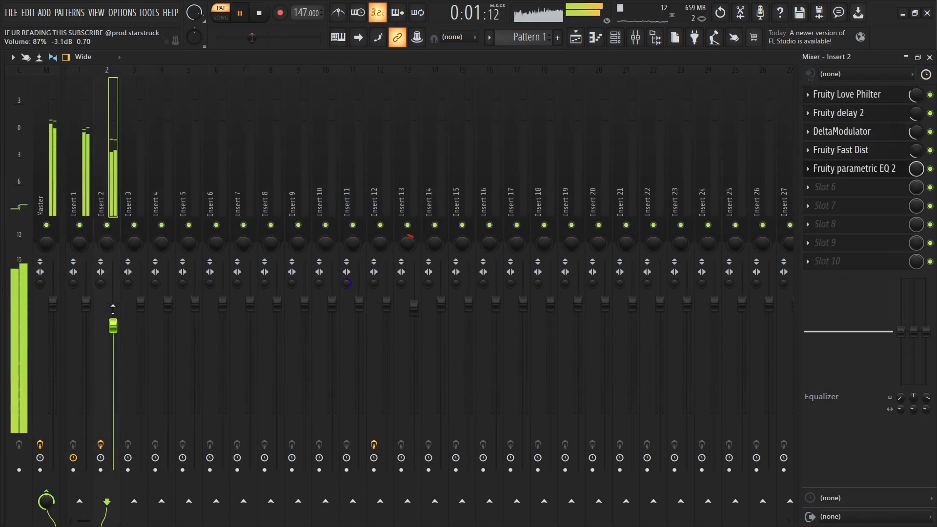
Solo Insert 1, add Fruity Phaser to it and reduce the effect's mix level.
left_click(86, 220)
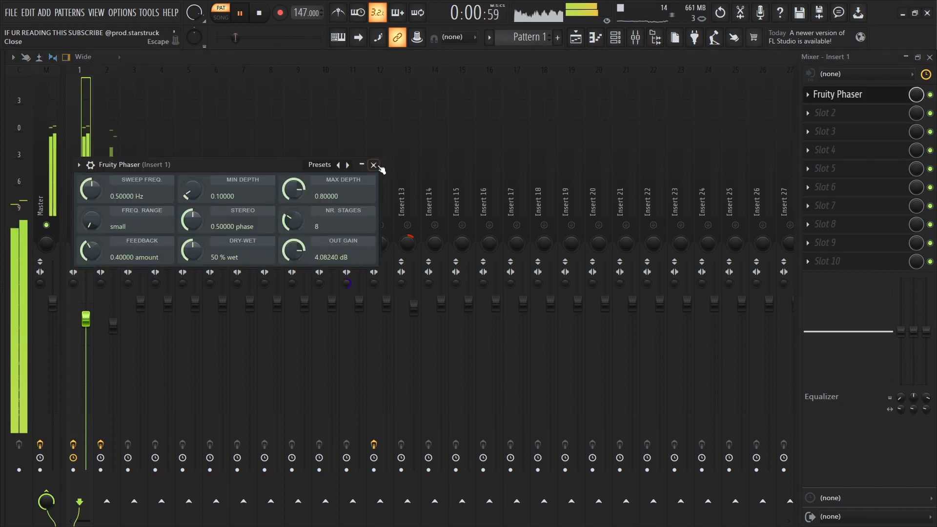
left_click(378, 165)
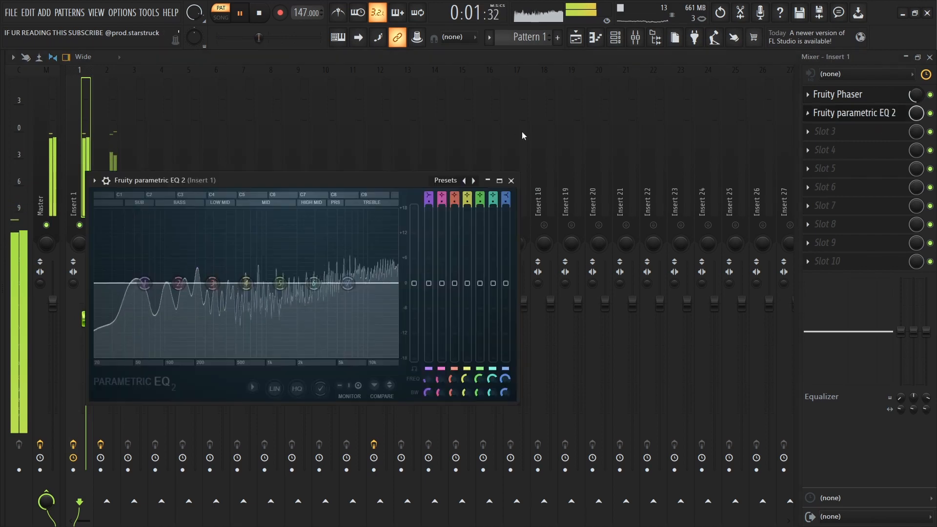
Cut the low frequencies of Insert 1 with the Fruity parametric EQ 2 in slot 2.
left_click(473, 181)
left_click(473, 181)
left_click_drag(125, 288, 187, 288)
Add a second Fruity parametric EQ 2 in slot 3 of Insert 1, boosting band 6 about 2.3 dB near 5285 Hz and lowering band 7.
left_click(831, 132)
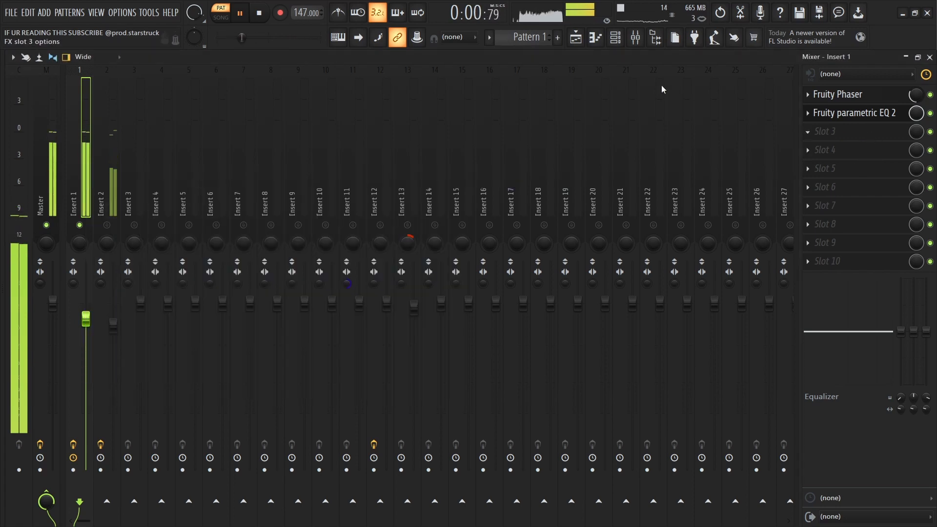
mouse_move(363, 298)
left_mouse_down()
mouse_move(363, 315)
mouse_move(352, 291)
left_mouse_up()
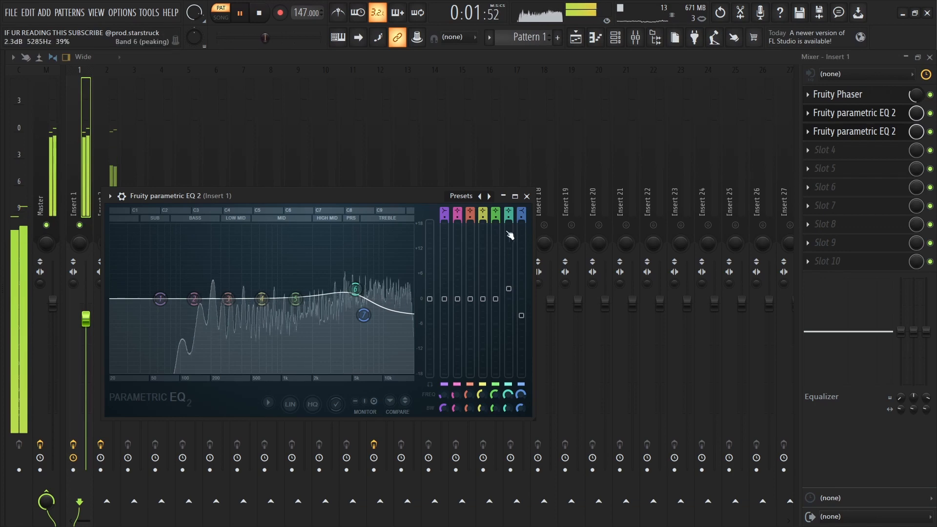
left_click_drag(532, 189, 525, 195)
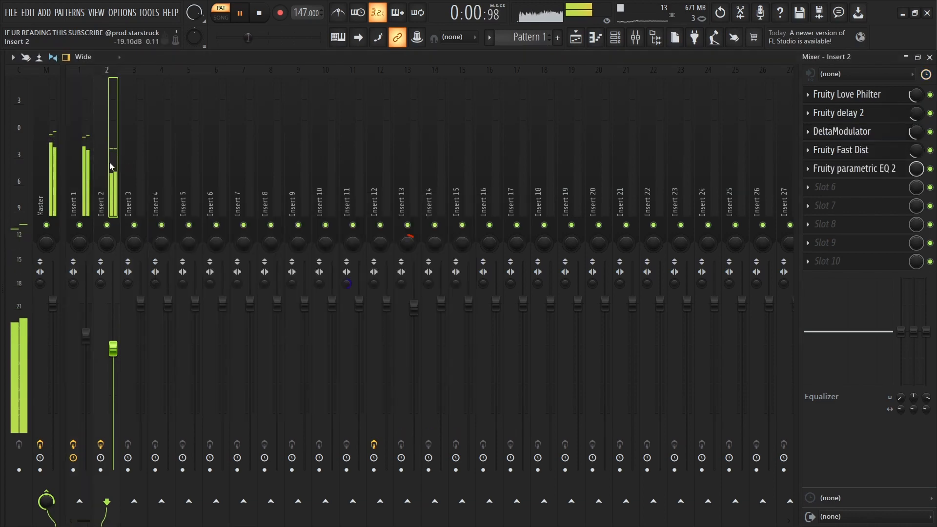
Clone the Serum #2 channel, route the copy to mixer track 3 and load its sy - zelda preset.
left_click(616, 39)
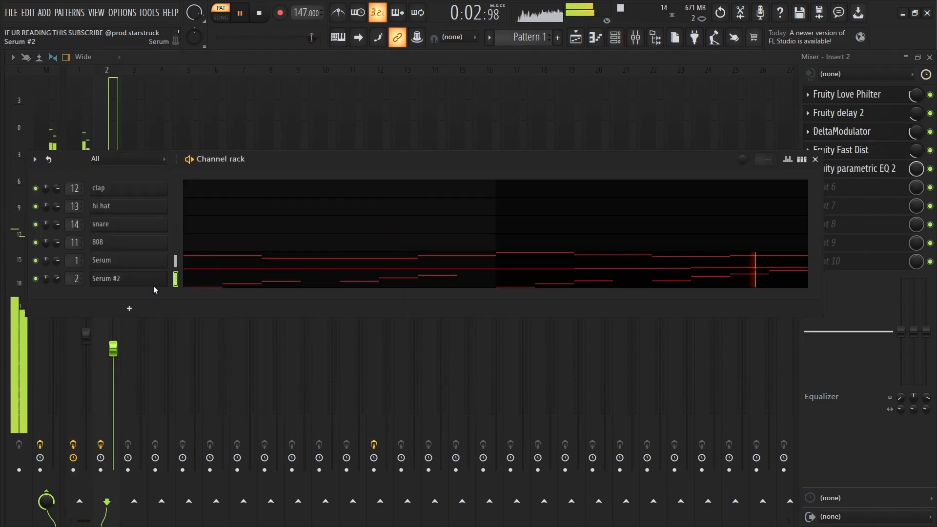
key("alt+c")
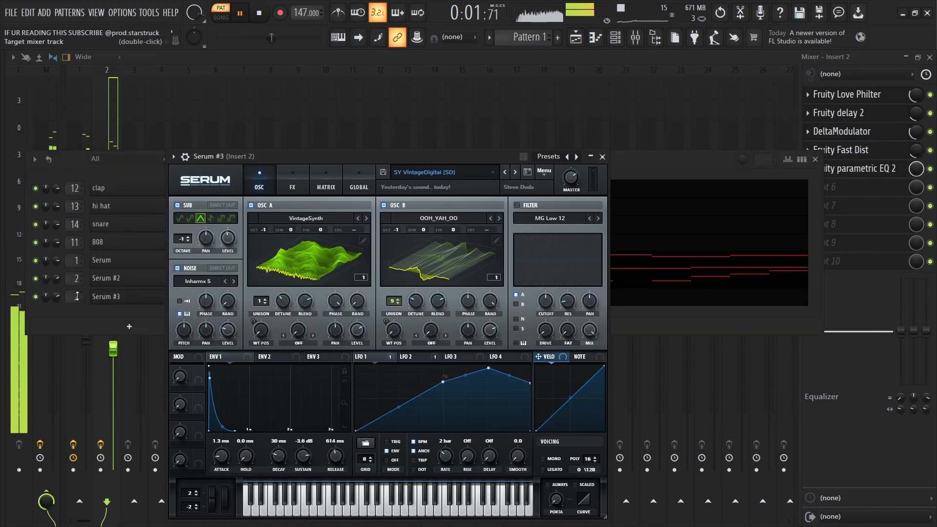
scroll(77, 296, "up", 1)
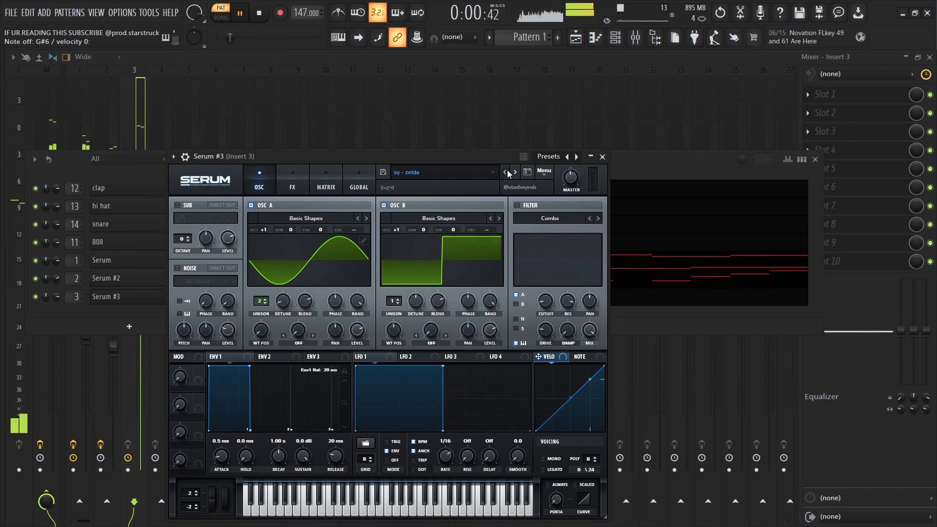
left_click(602, 156)
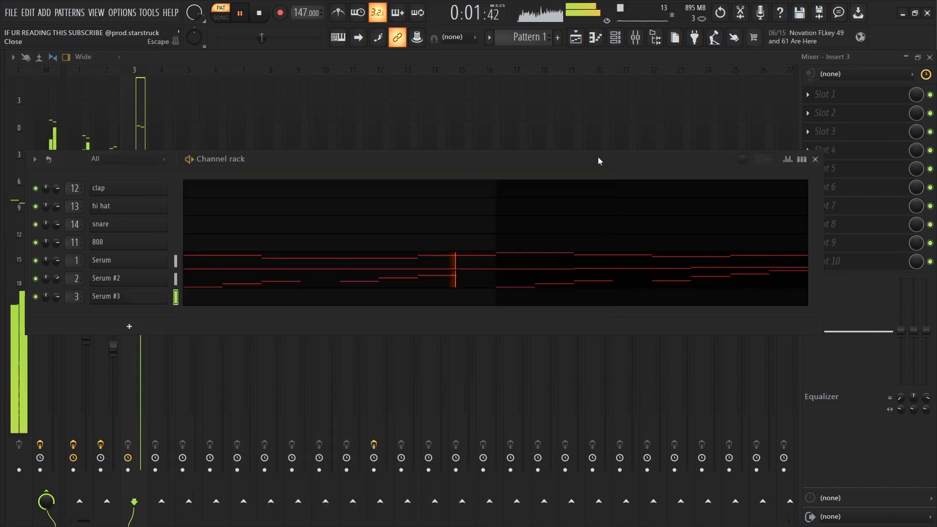
Place a short F#5 note followed by a D#5 note in the second half of bar 1 in the Serum #3 piano roll.
left_click(228, 304)
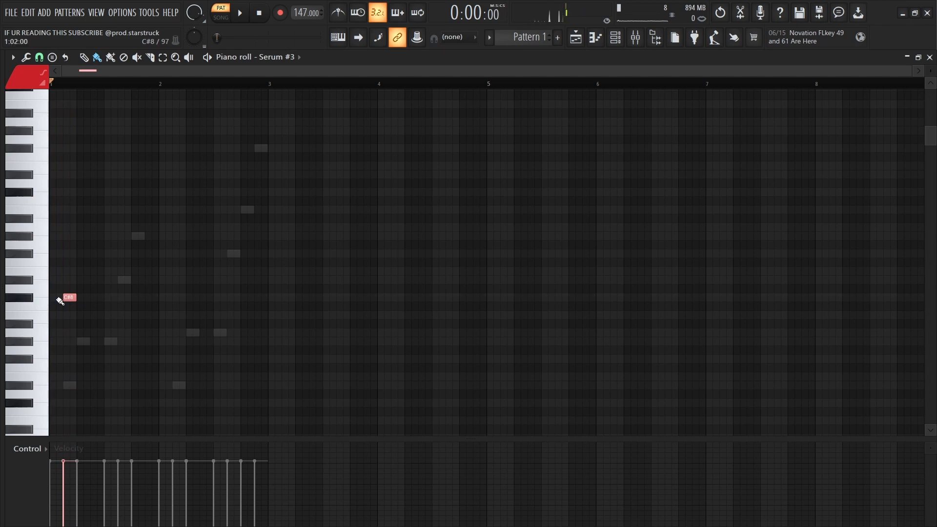
scroll(60, 301, "down", 10)
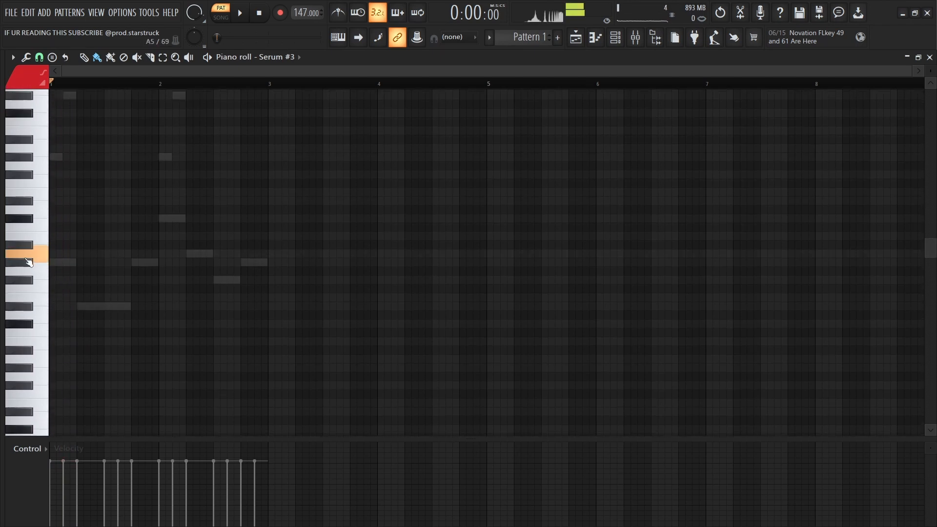
scroll(28, 266, "down", 3)
key("space")
left_click(94, 224)
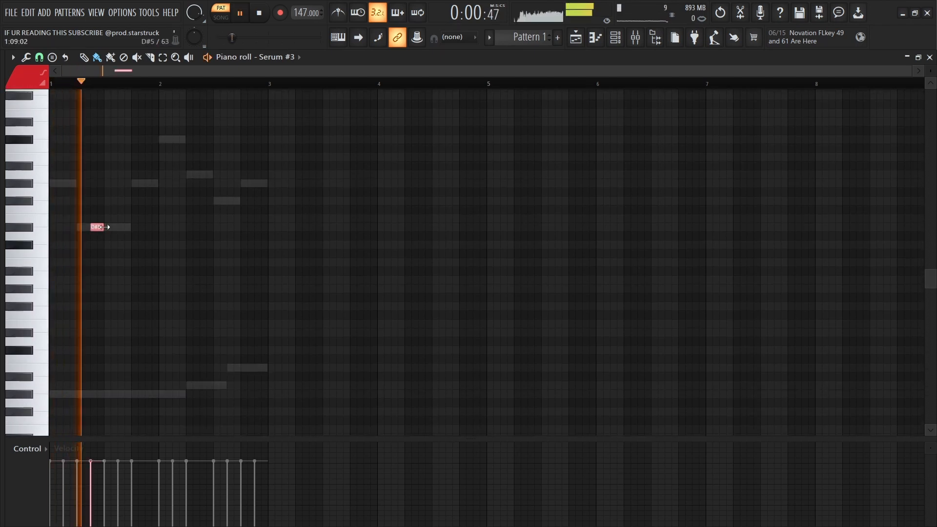
left_click_drag(104, 226, 110, 200)
left_click(121, 245)
right_click(124, 245)
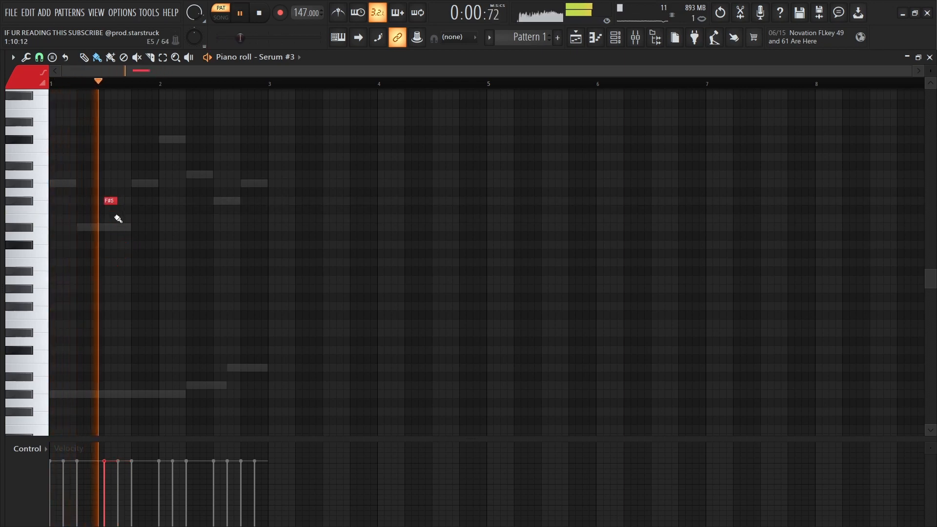
key("space")
key("space")
left_click(122, 227)
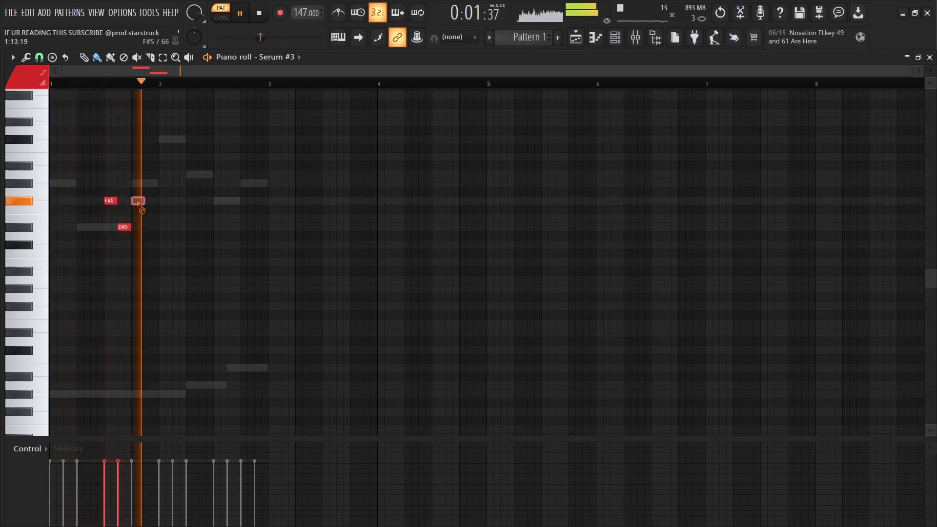
Try additional D#5 notes in the second half of bar 2 of the Serum #3 part.
mouse_move(113, 198)
left_mouse_down()
mouse_move(112, 234)
mouse_move(108, 226)
mouse_move(117, 229)
mouse_move(107, 236)
mouse_move(112, 228)
mouse_move(123, 232)
mouse_move(115, 238)
mouse_move(134, 229)
mouse_move(222, 230)
left_mouse_up()
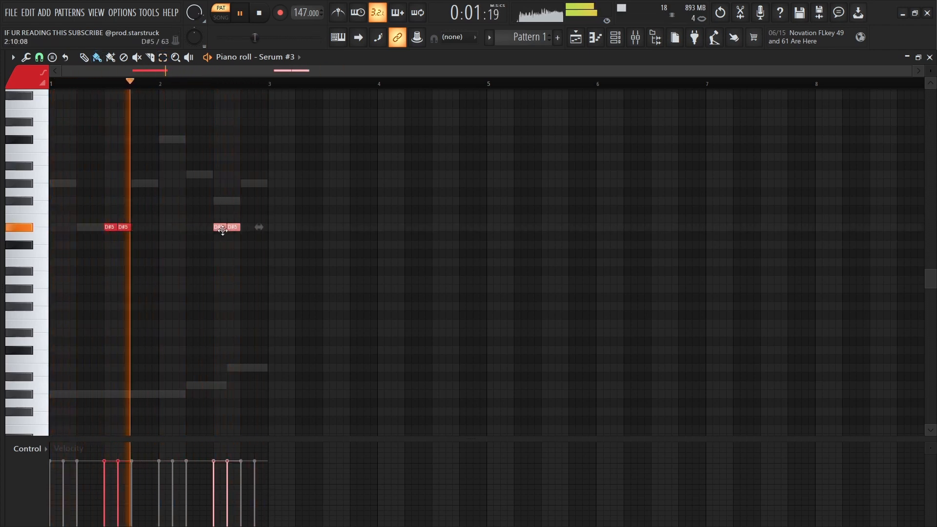
right_click(223, 230)
left_click(243, 228)
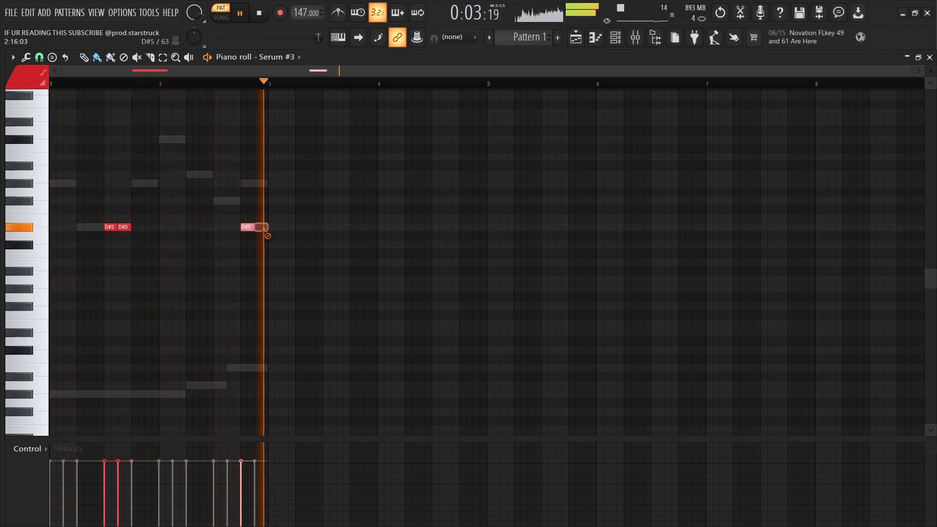
right_click(264, 229)
Duplicate the two-bar Serum, Serum #2 and Serum #3 parts into bars 3 and 4.
key("F6")
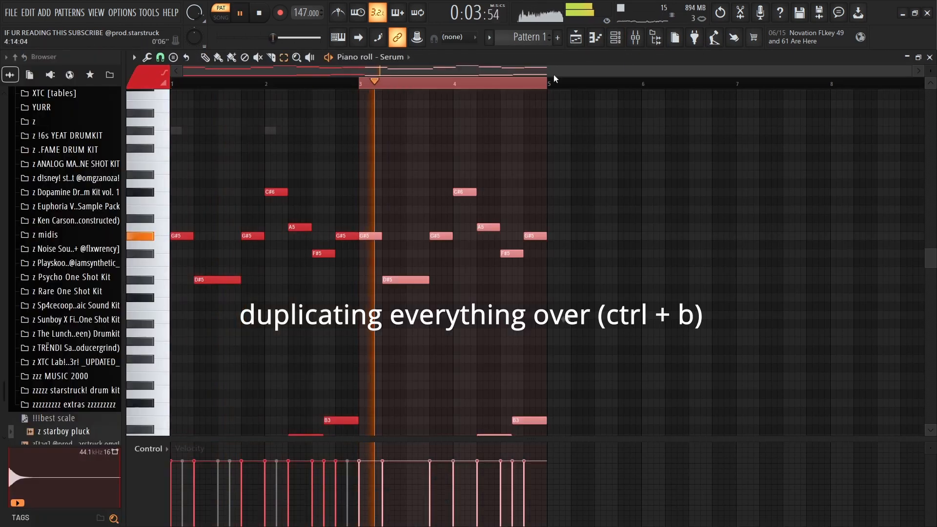
left_click(619, 41)
left_click(492, 281)
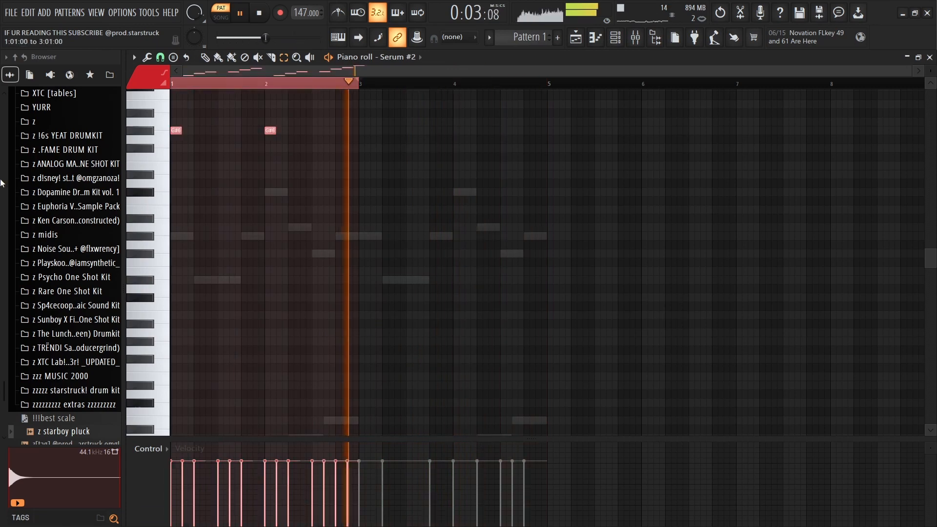
left_click(615, 39)
left_click(377, 299)
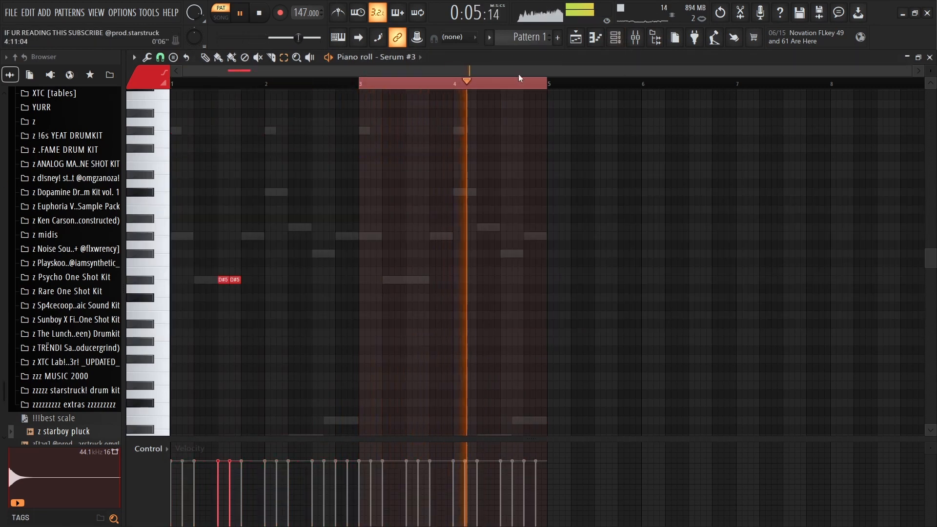
left_click_drag(363, 82, 0, 91)
key("ctrl+b")
key("ctrl+d")
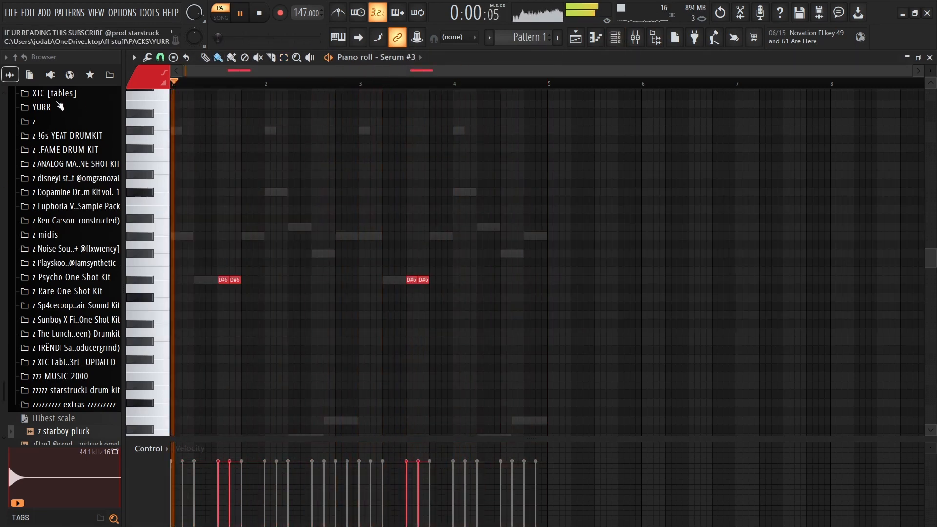
Delete the z starboy pluck channel from the channel rack.
left_click(615, 38)
left_click(256, 314)
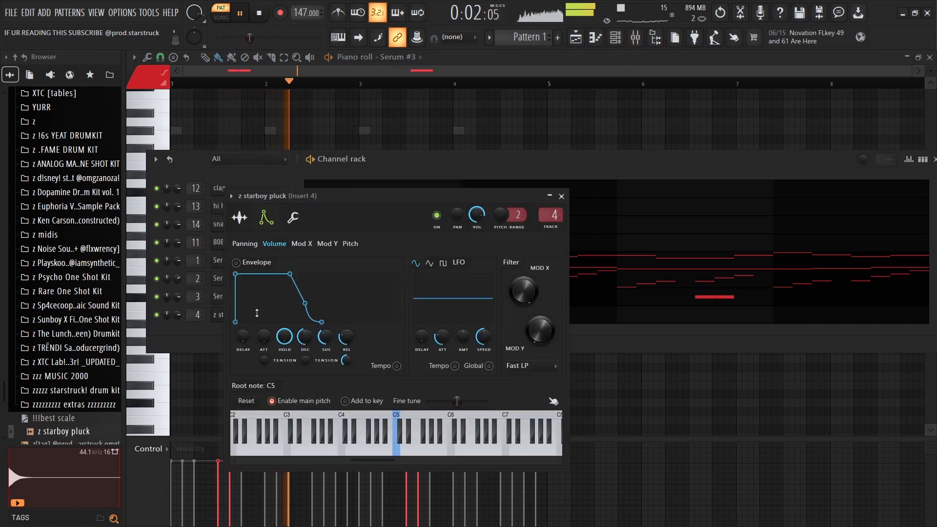
left_click(561, 196)
right_click(234, 314)
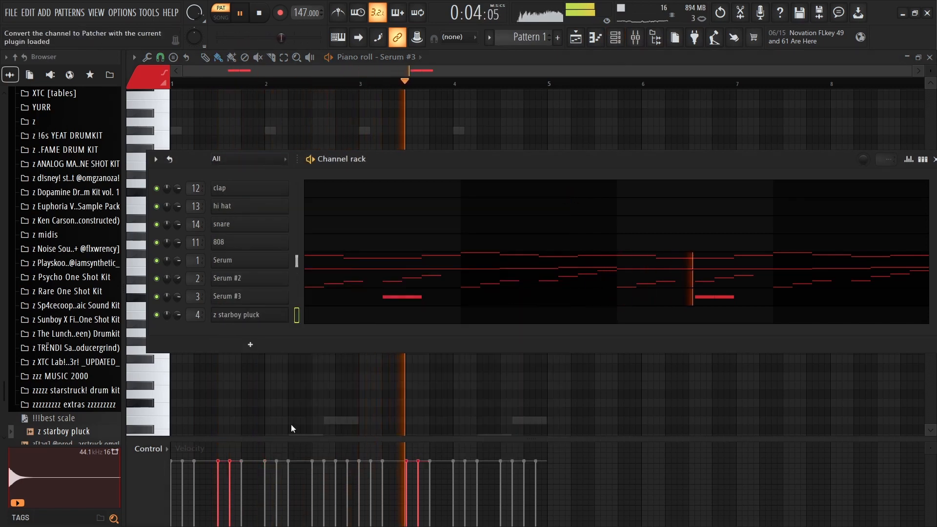
left_click(311, 443)
Load the GEEKREALM 808 15 sample into the 808 channel and enable its volume envelope with a release time of 31%.
left_click(922, 159)
key("space")
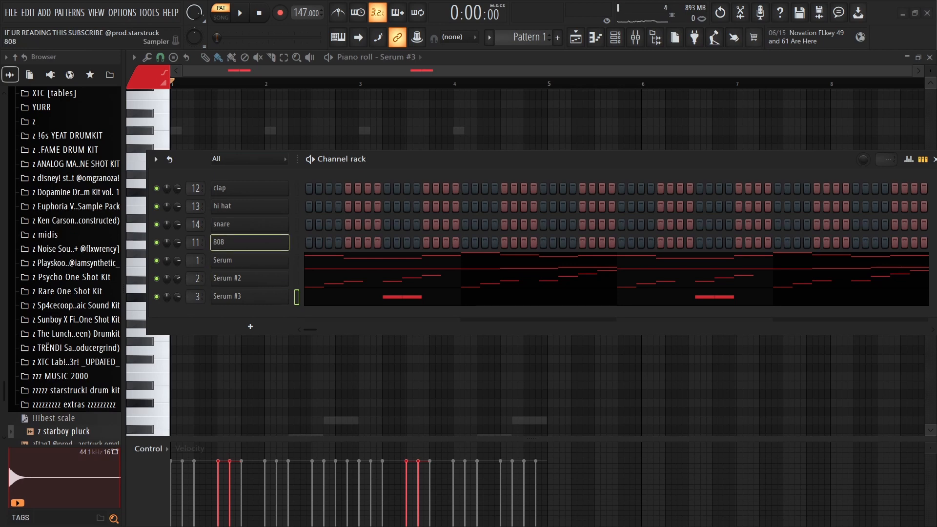
left_click(247, 244)
left_click(204, 155)
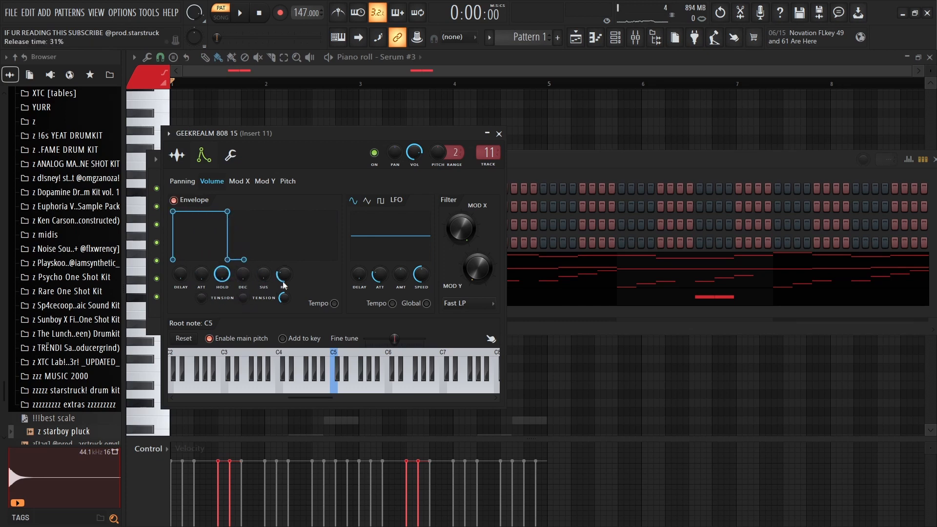
left_click_drag(427, 152, 467, 139)
left_click(231, 161)
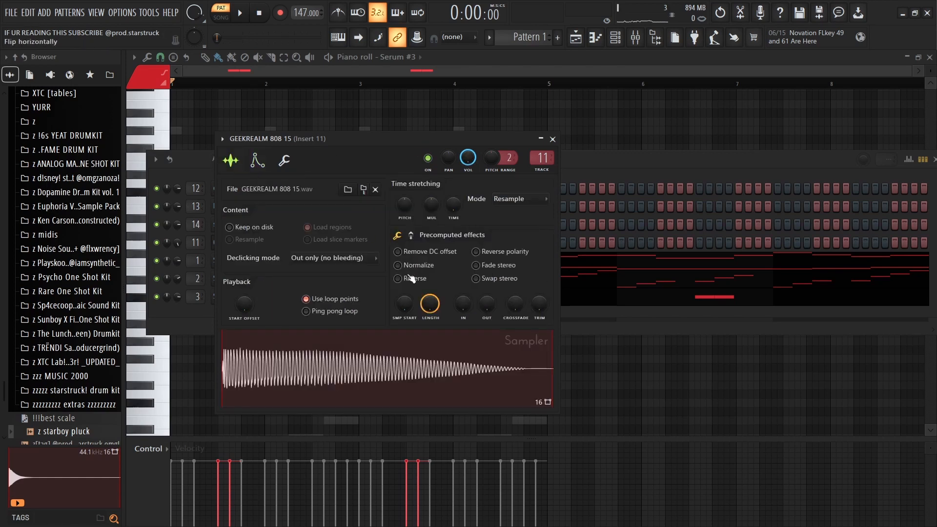
key("space")
left_click(553, 139)
Write the 808 bassline as G#3, A3 and B3 following the ghost notes in bars 1 and 2, repeated in bars 3 and 4.
key("F7")
left_click(174, 290)
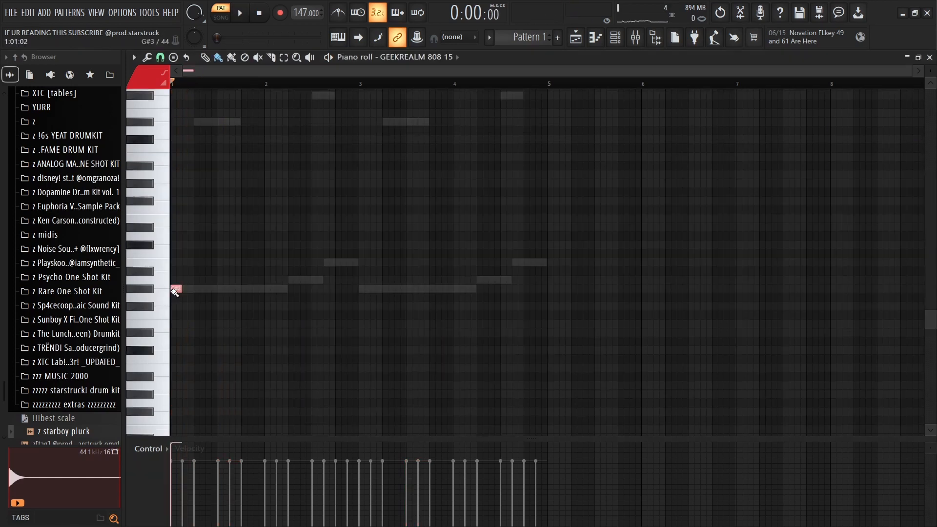
left_click(309, 278)
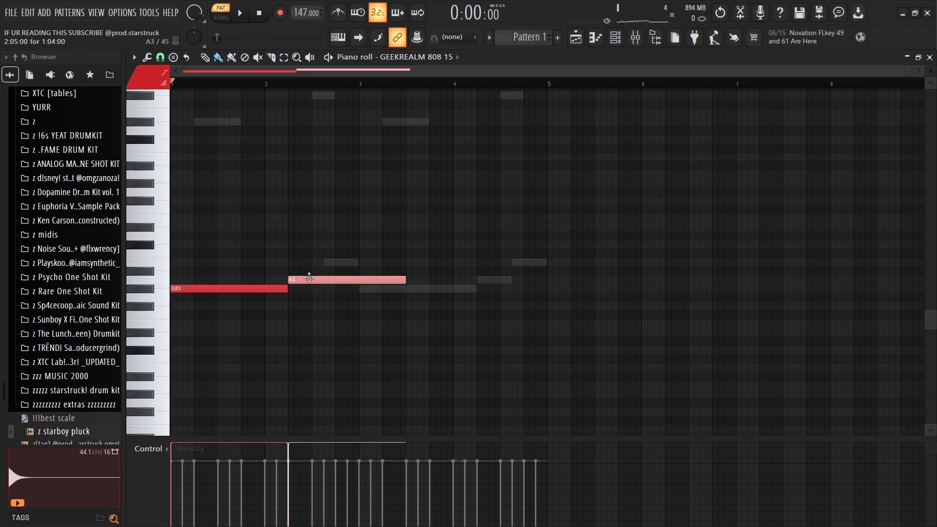
left_click(328, 264)
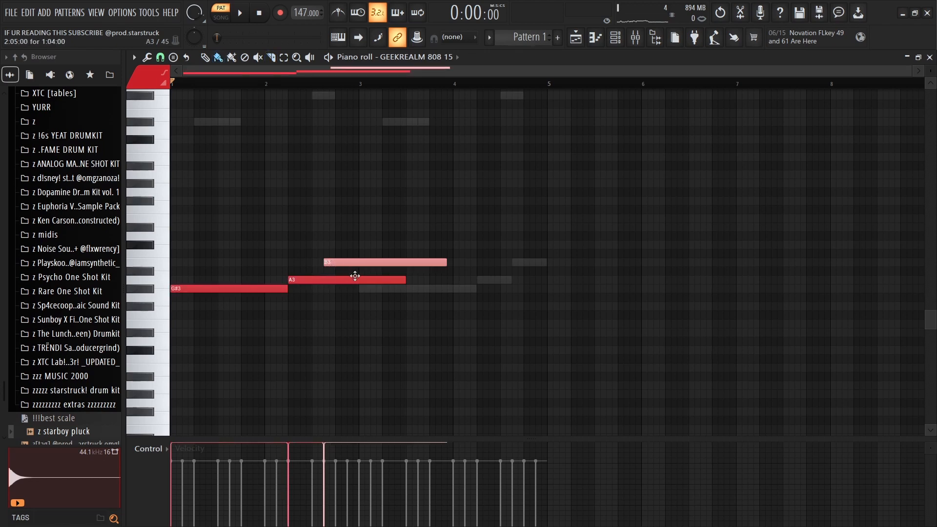
key("ctrl+a")
key("ctrl+l")
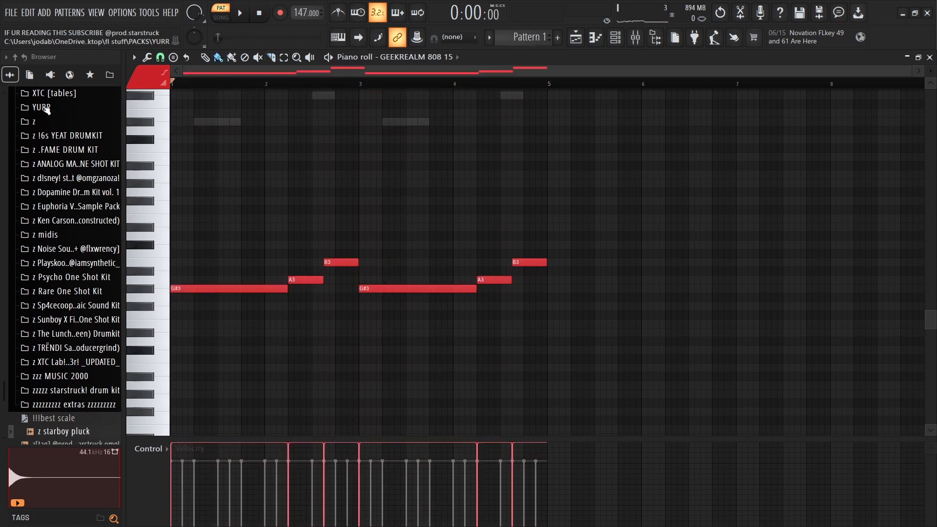
Audition the 808 line and transpose all its notes up two octaves to G#5, A5 and B5.
key("space")
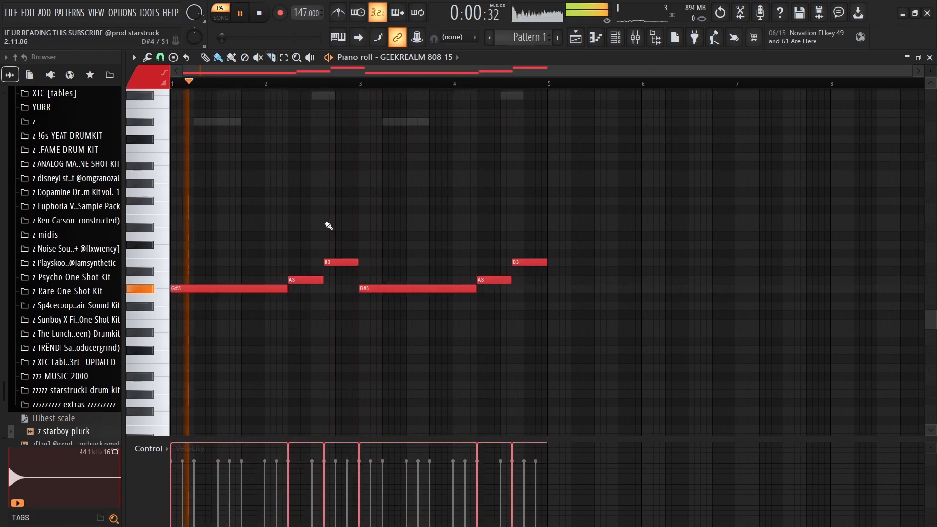
key("space")
key("ctrl+Down")
key("ctrl+Up")
key("ctrl+Up")
key("ctrl+Up")
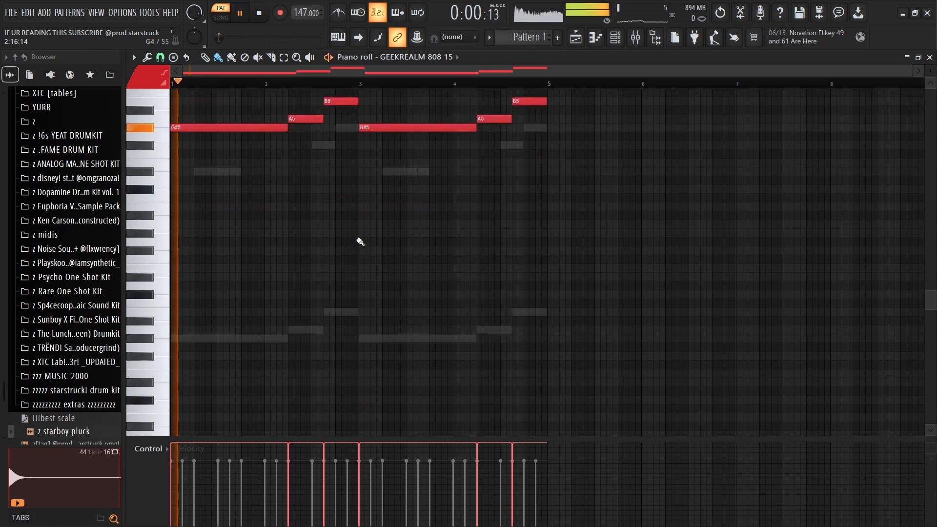
scroll(217, 185, "up", 3)
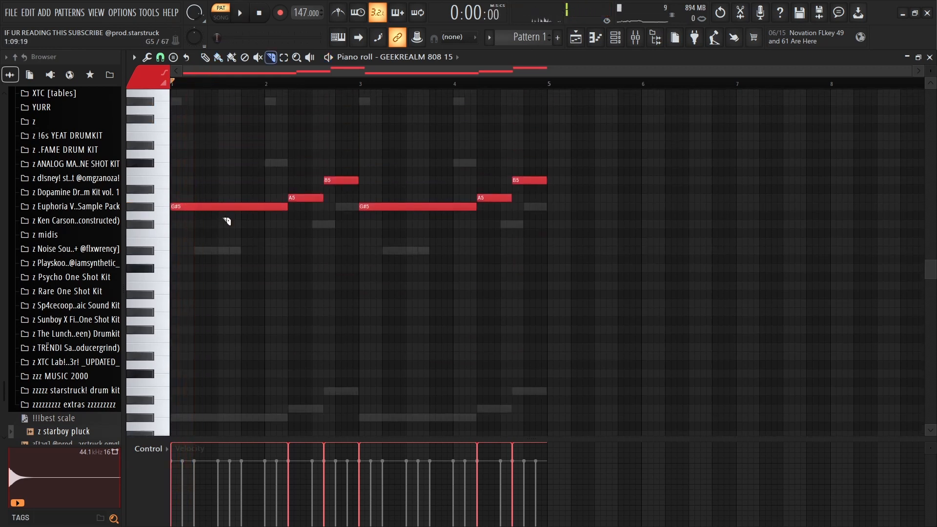
key("space")
Enable the pitch envelope on the GEEKREALM 808 15 channel with a decay time of 11%.
key("F6")
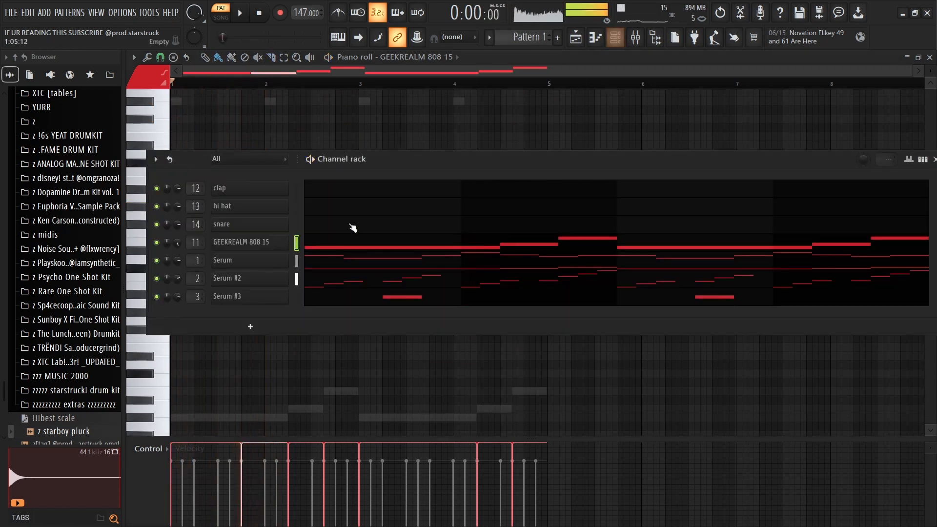
left_click(270, 242)
left_click(284, 160)
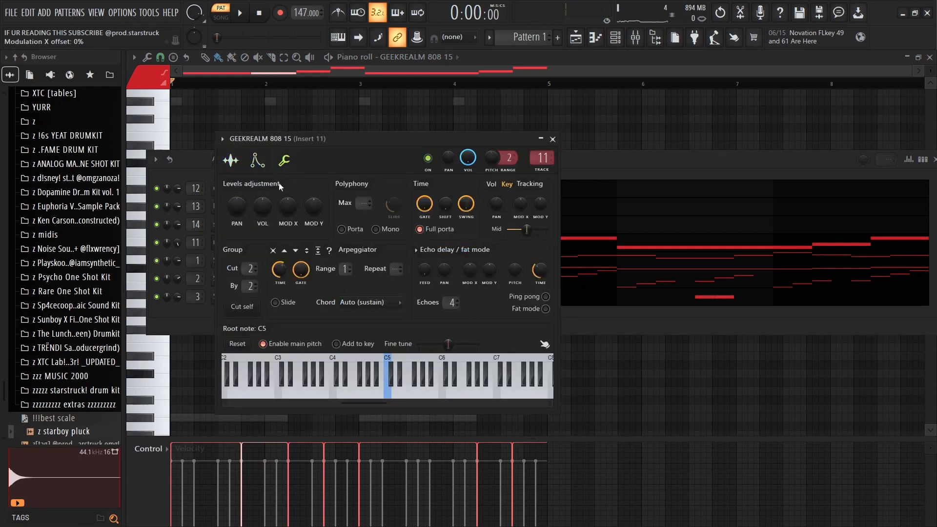
left_click(257, 160)
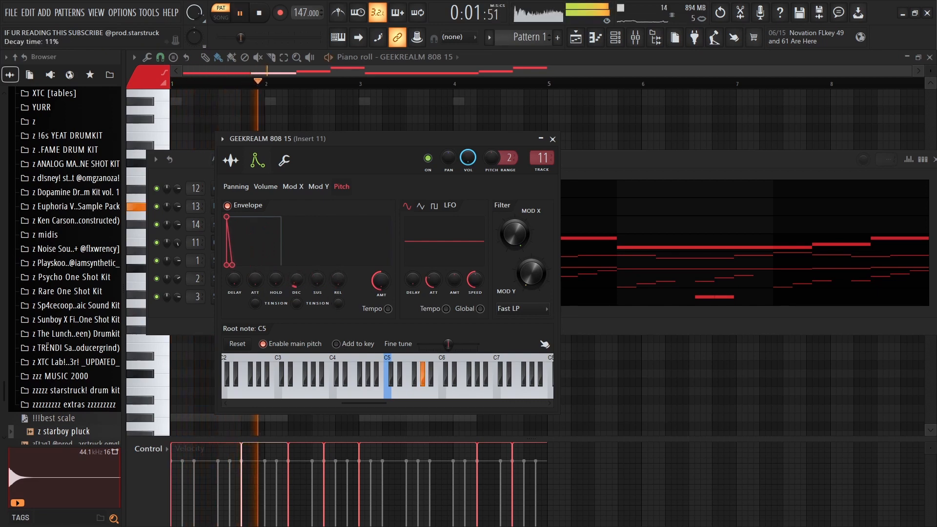
left_click(553, 139)
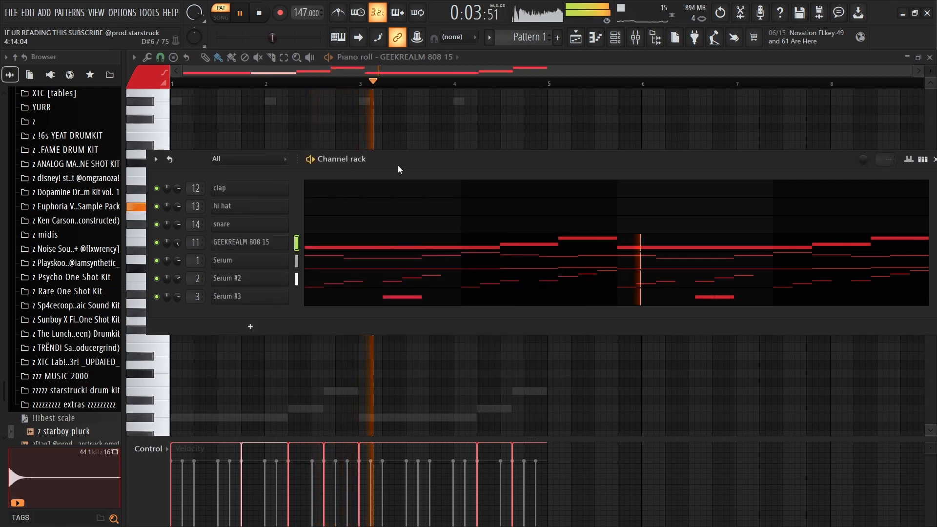
Raise the boost slightly and enable clipping in the GEEKREALM 808 15 channel's precomputed effects.
left_click(264, 249)
left_click(231, 160)
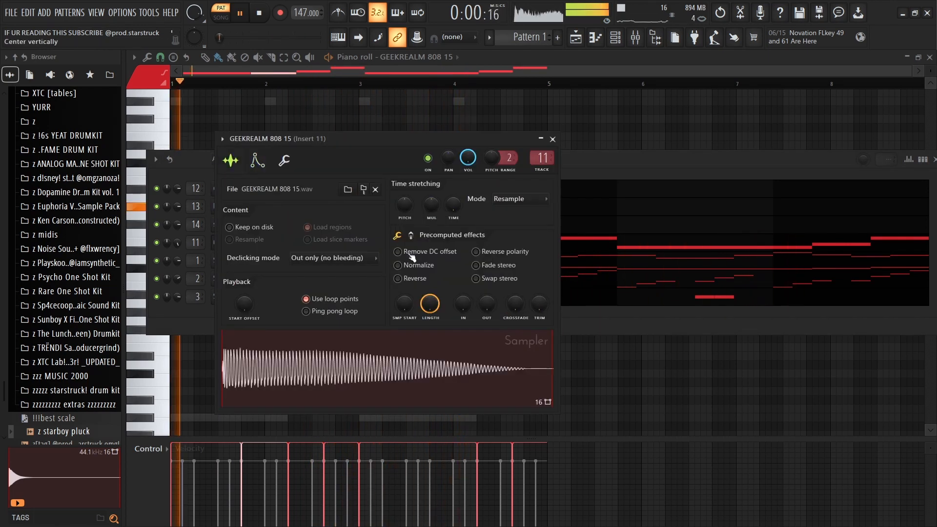
key("space")
left_click(411, 236)
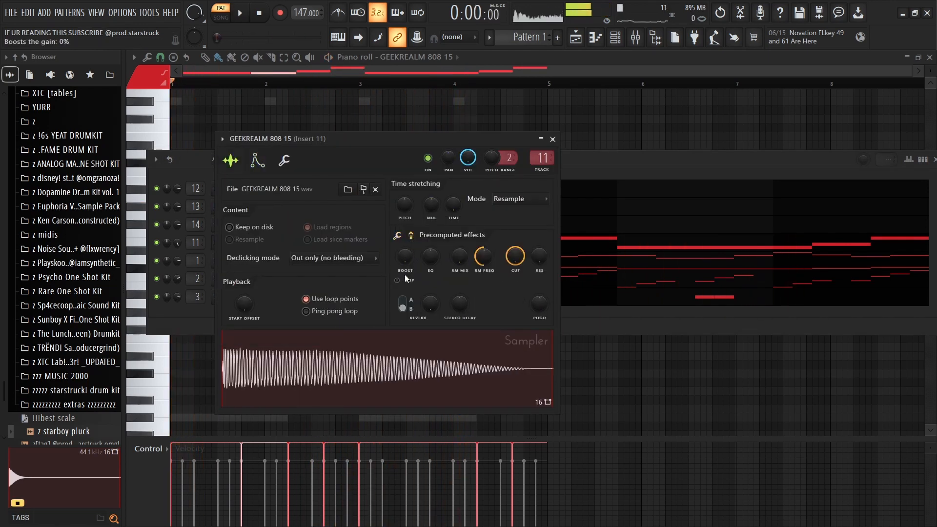
left_click_drag(405, 275, 405, 268)
left_click(409, 281)
key("space")
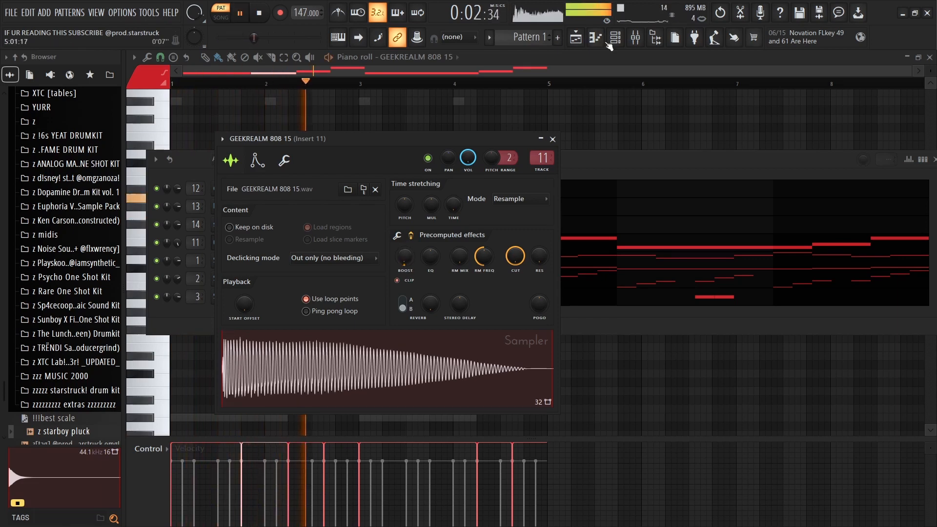
Add Fruity Limiter to the 808's mixer Insert 11, raise its gain and lower its ceiling slightly.
key("F9")
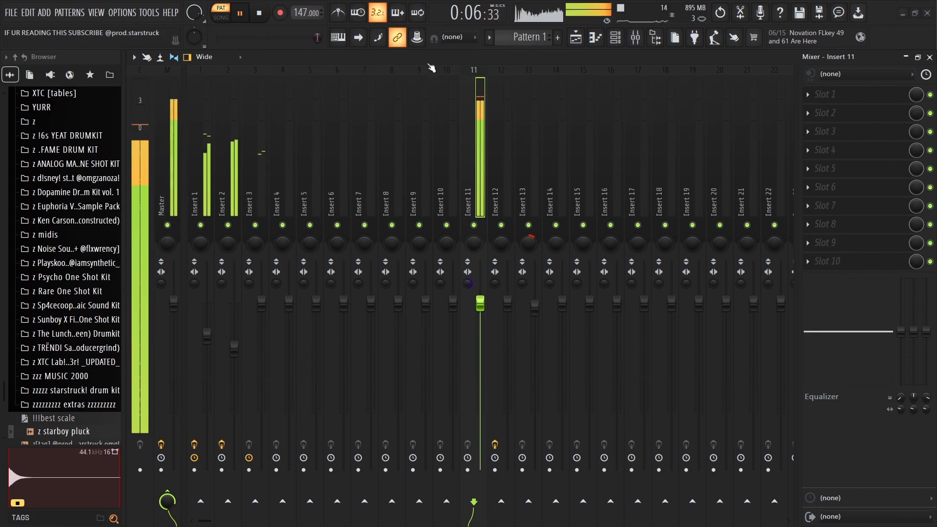
key("space")
key("F6")
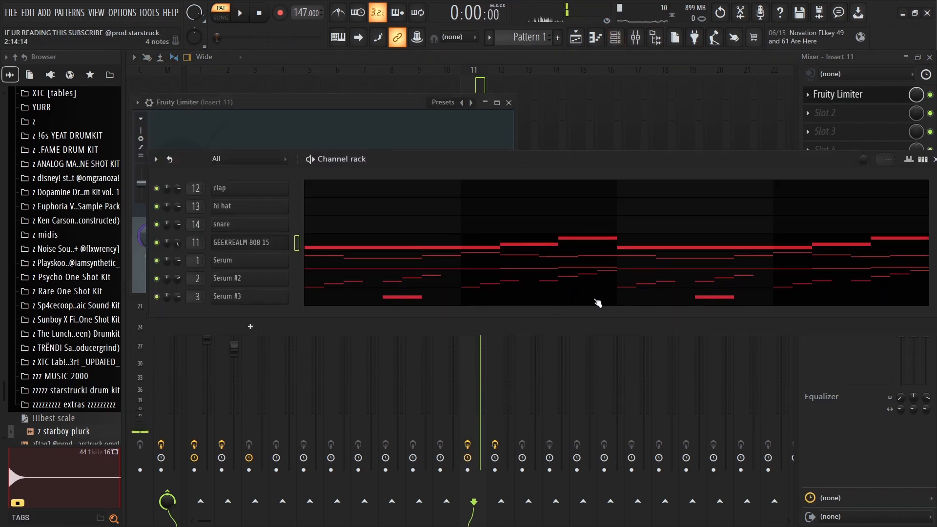
left_click(700, 249)
key("space")
key("space")
left_click(636, 38)
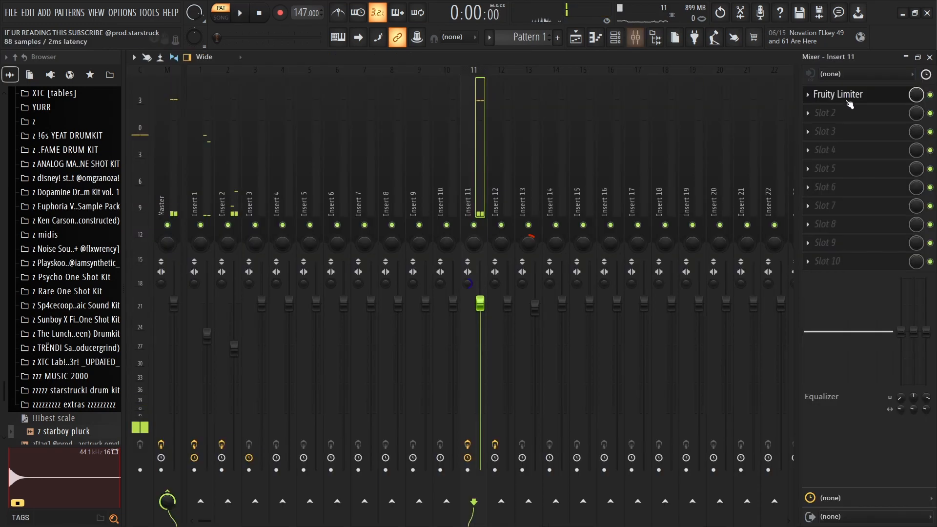
left_click(847, 100)
left_click(213, 284)
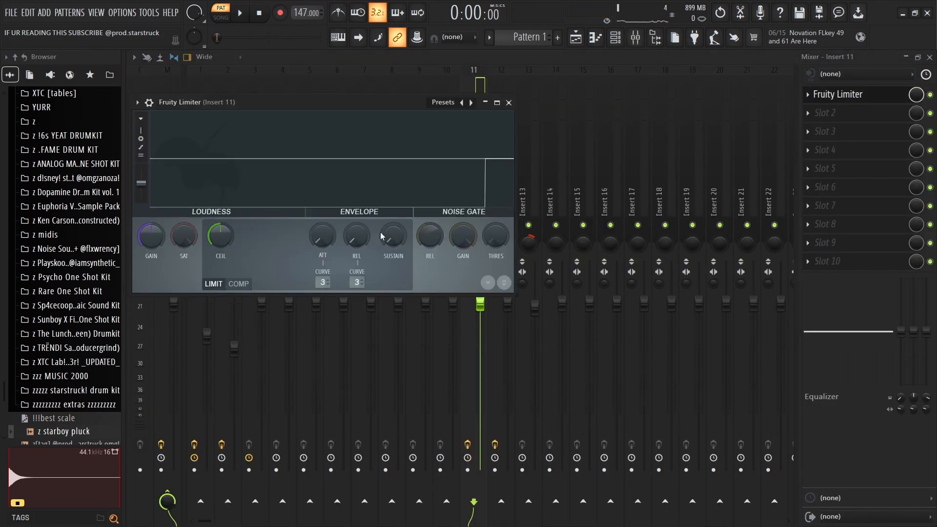
key("space")
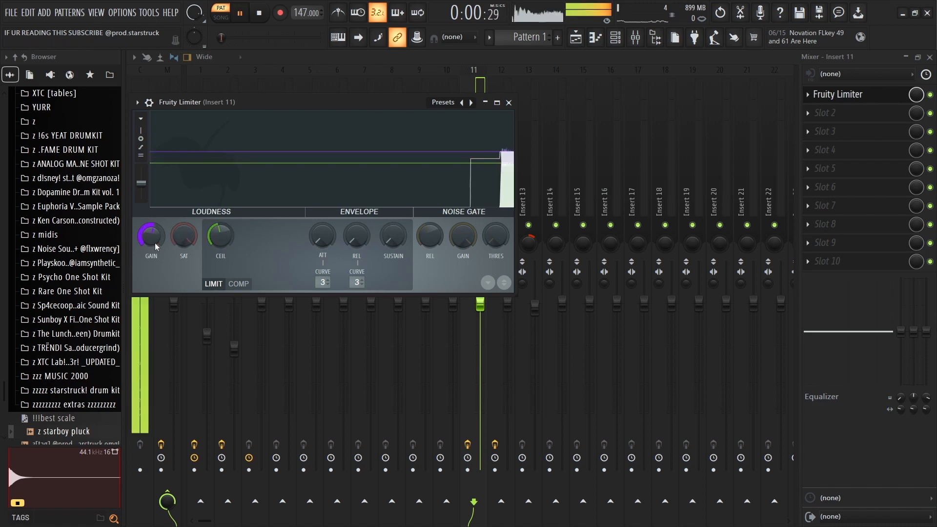
left_click(508, 103)
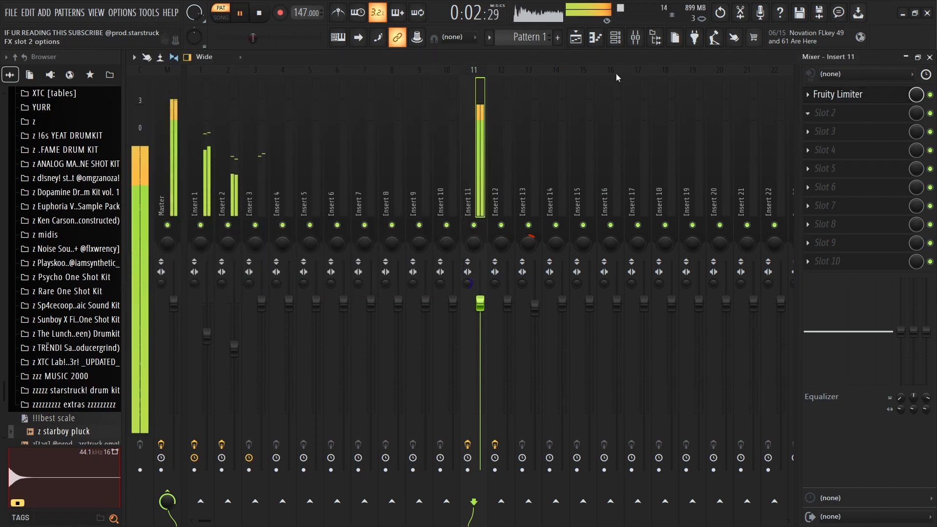
Add Fruity parametric EQ 2 before the limiter on Insert 11 and set its low-shelf band to about 219 Hz, 2.2 dB.
scroll(832, 115, "up", 1)
left_click_drag(203, 221, 262, 215)
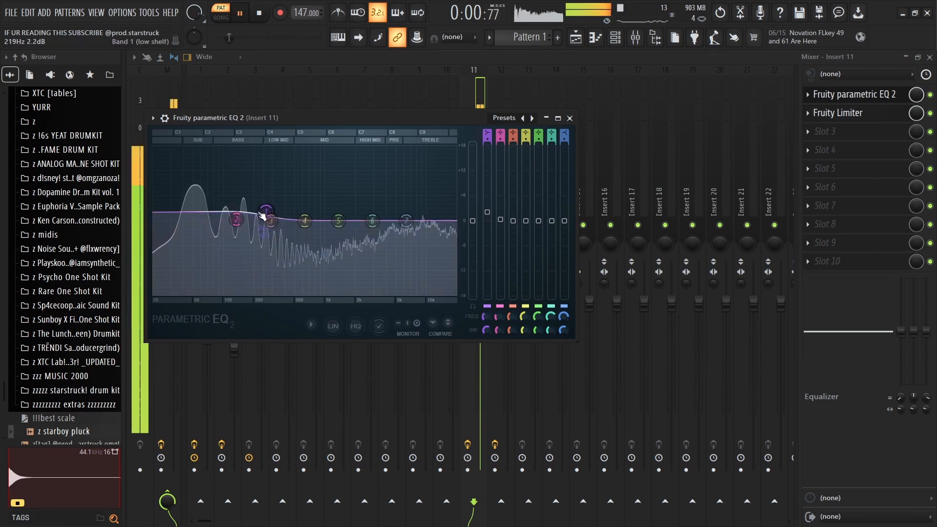
left_click(570, 118)
Add a second Fruity parametric EQ 2 after the limiter on Insert 11 and boost bands 1 and 2 in the bass range.
left_click(627, 77)
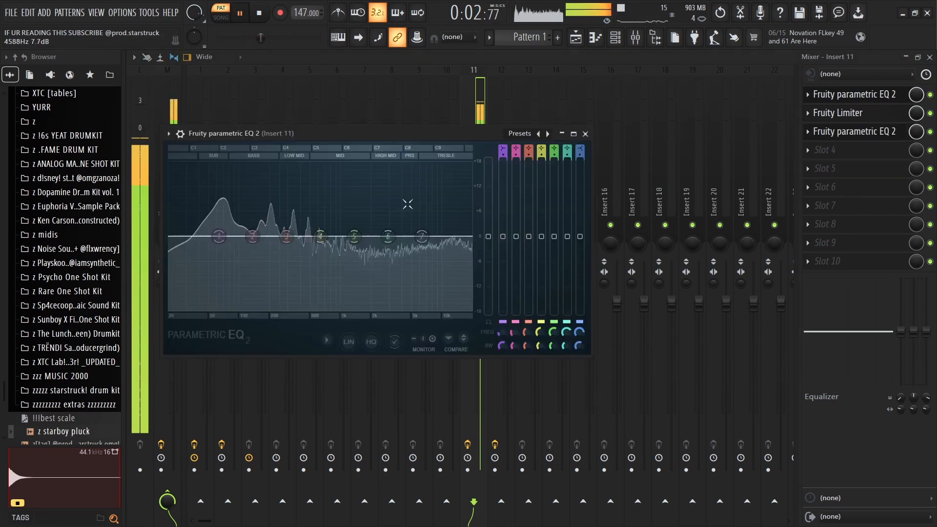
mouse_move(253, 241)
left_mouse_down()
mouse_move(311, 229)
mouse_move(246, 220)
mouse_move(205, 234)
mouse_move(245, 227)
left_mouse_up()
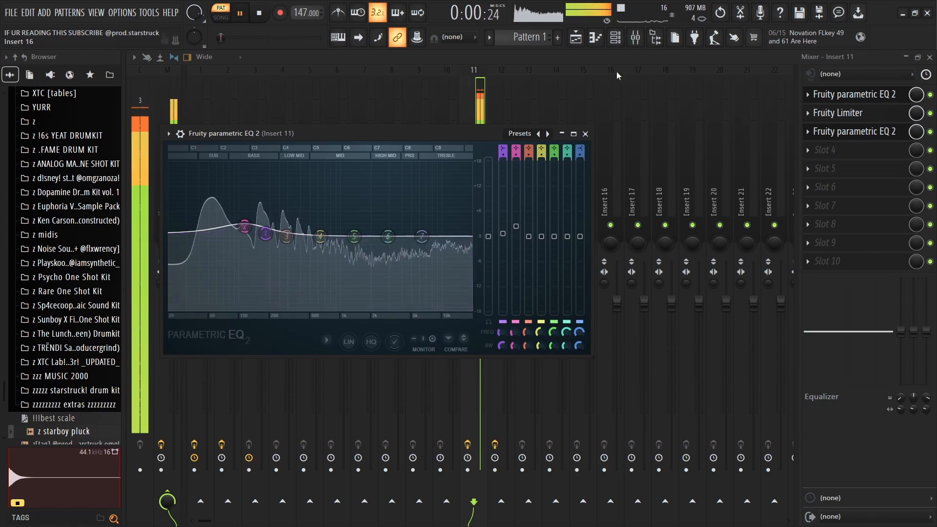
key("F6")
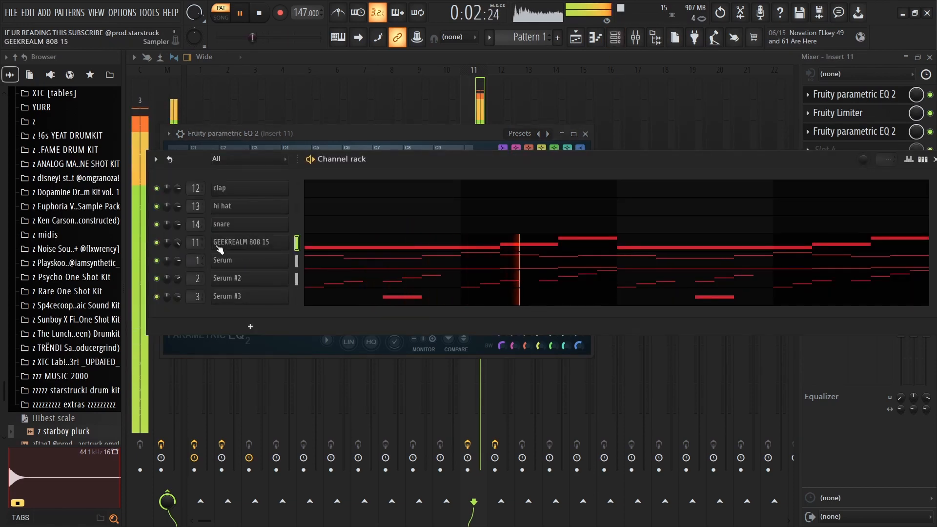
left_click(219, 249)
left_click(550, 144)
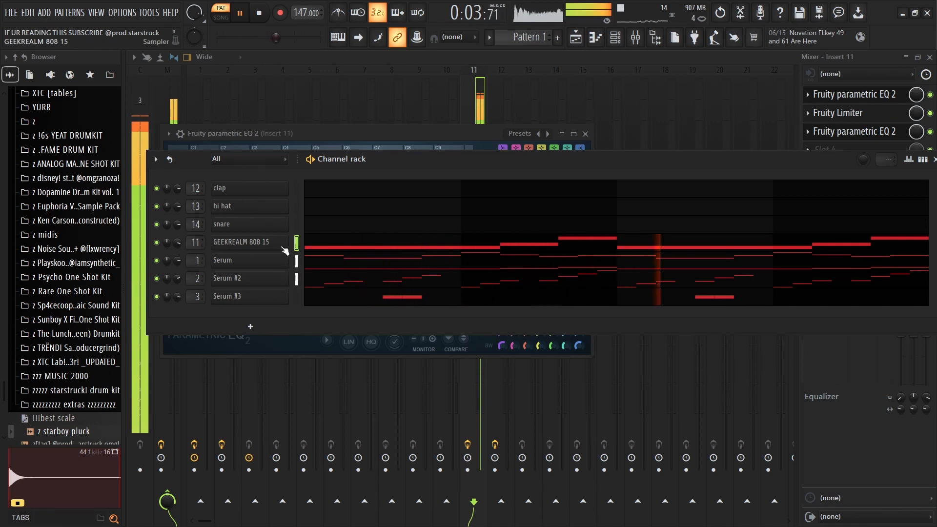
Adjust the Master track's Fruity soft clipper threshold to about -8.9 dB.
left_click(184, 125)
left_click(857, 268)
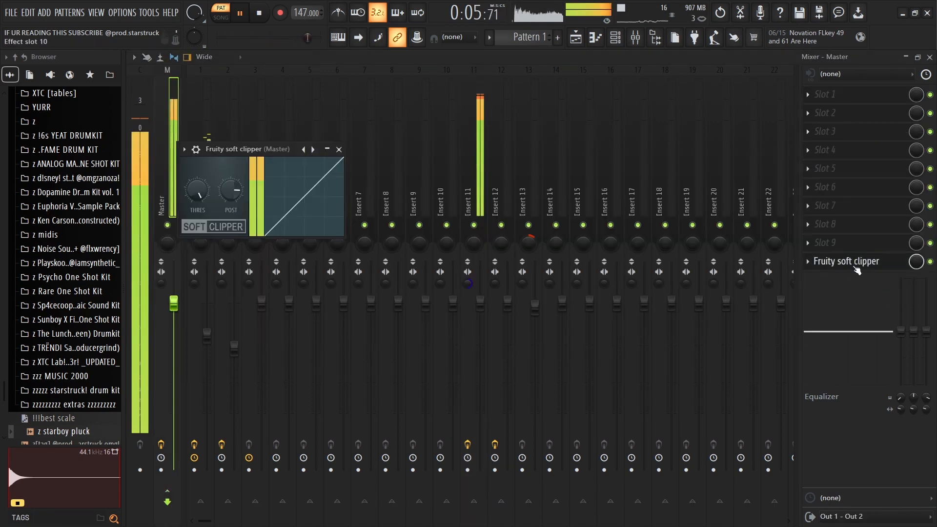
left_click_drag(182, 190, 182, 217)
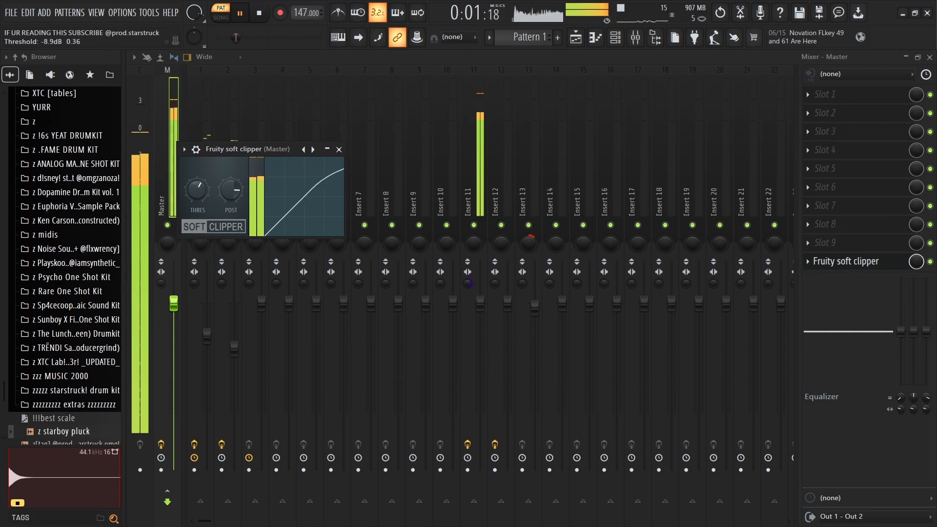
left_click(339, 149)
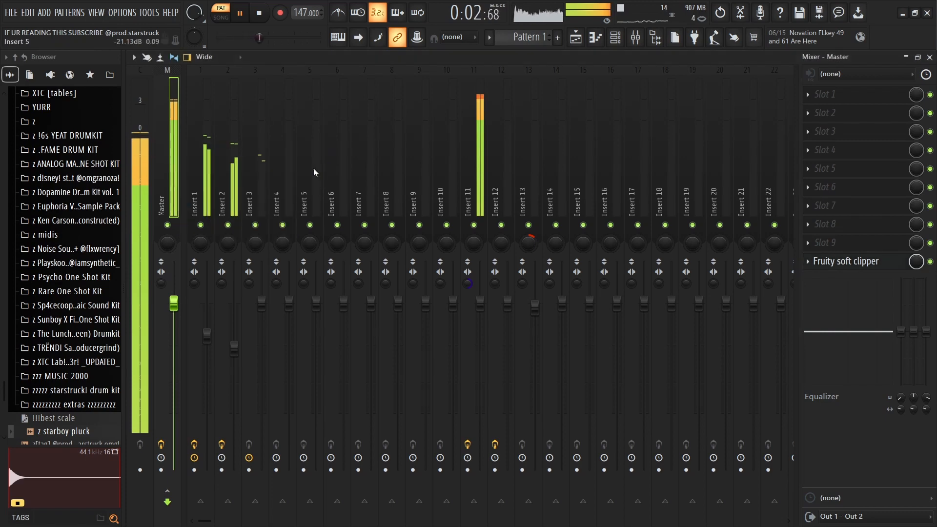
Lower the volume of mixer Insert 2 slightly during playback.
left_click(235, 232)
left_click(618, 37)
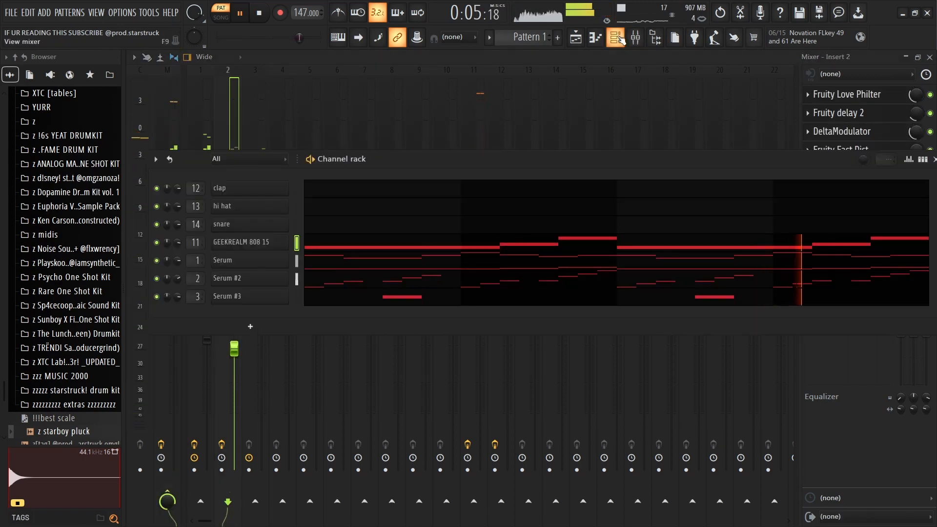
left_click(618, 38)
left_click(618, 38)
left_click(617, 38)
left_click(618, 47)
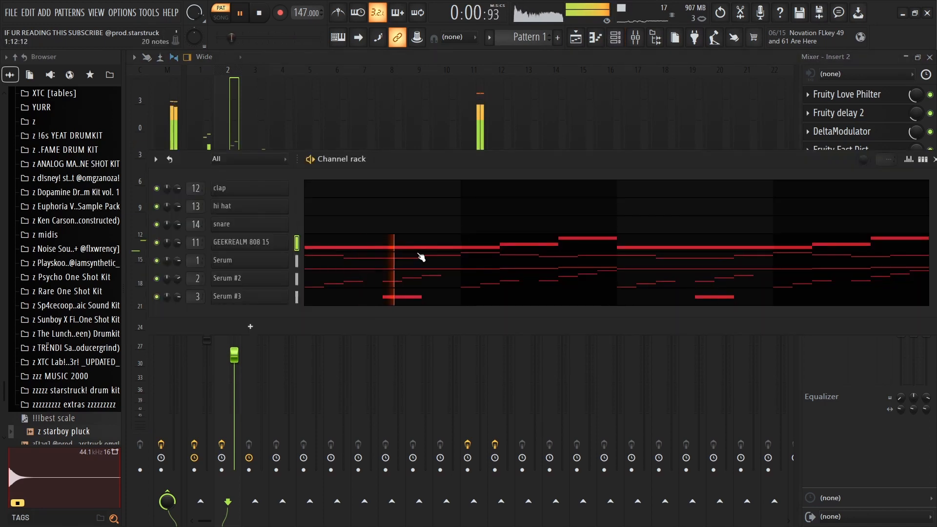
Split the long G#5 note in bar 3 of the 808 line to match the split in bar 1.
left_click(415, 248)
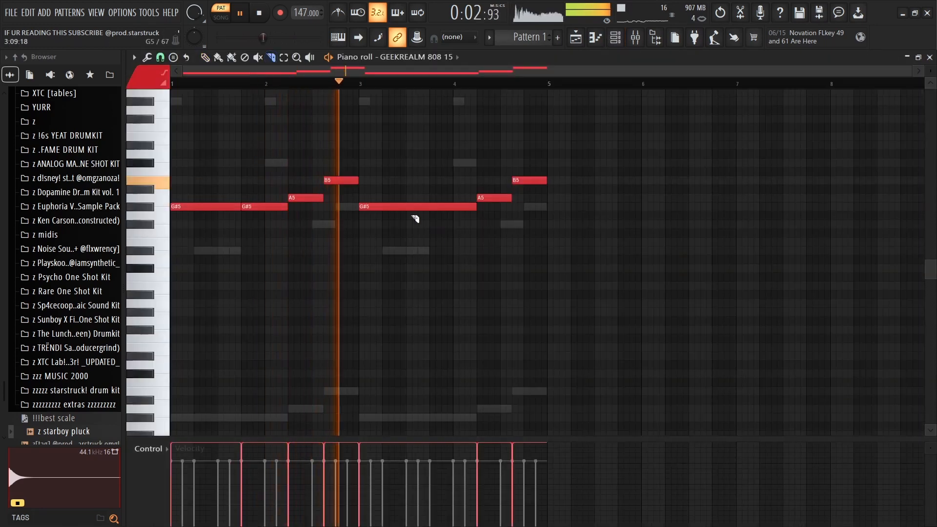
left_click(432, 210)
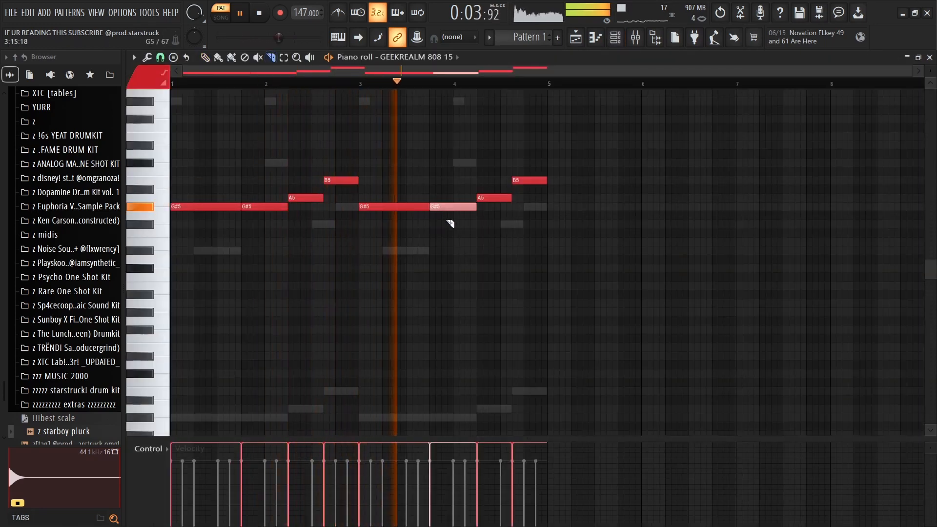
Try slicing the final B5 note of the 808 line into three short notes and audition the roll.
left_click(531, 181)
key("space")
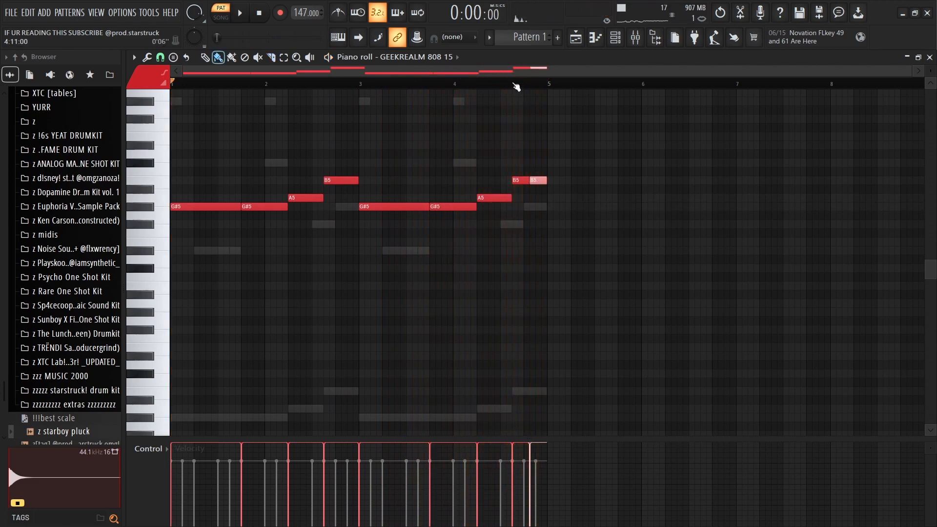
key("space")
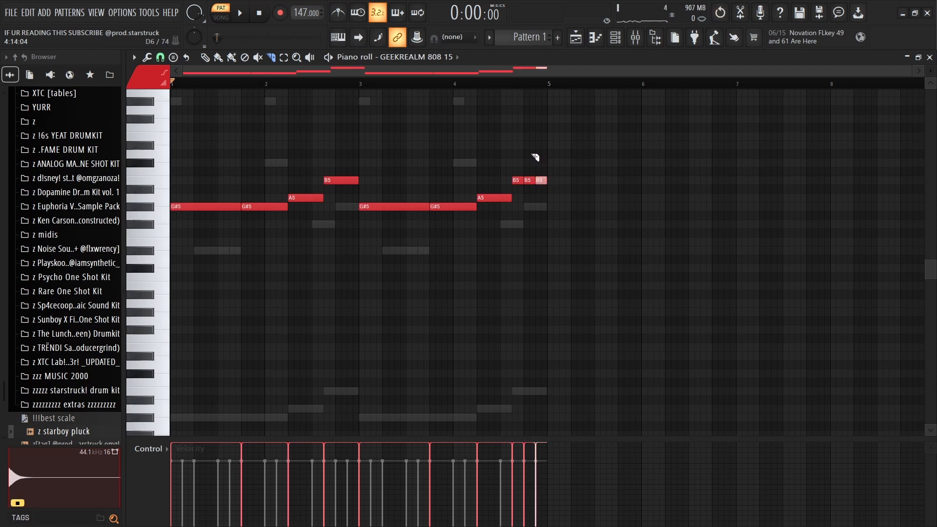
key("b")
key("space")
left_click(517, 84)
left_click(515, 84)
left_click(432, 84)
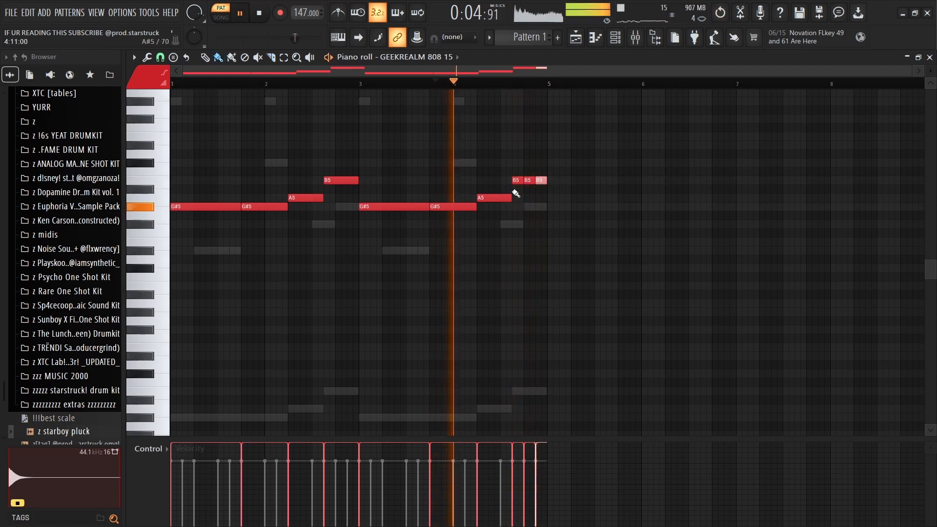
Try the last two B5 slices an octave lower at B4, delete them and extend B5 back to the end of bar 4.
key("ctrl+Down")
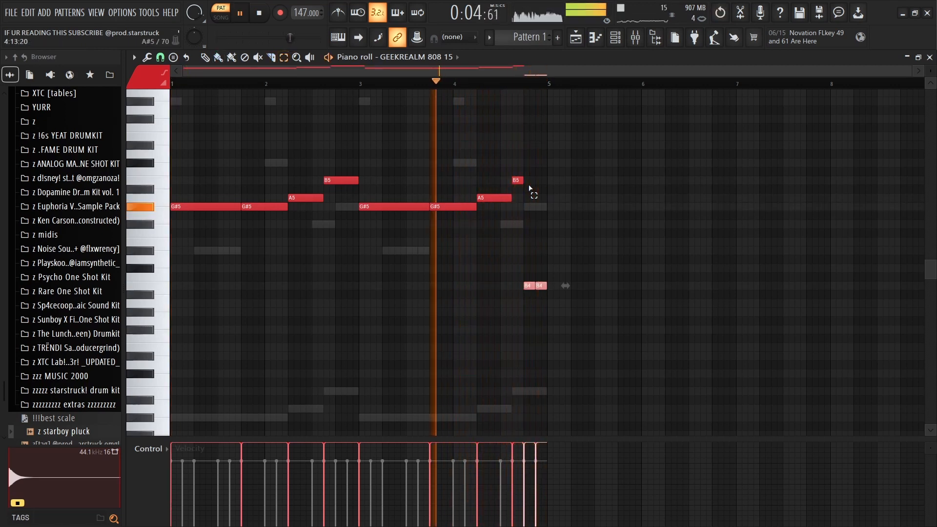
right_click(527, 287)
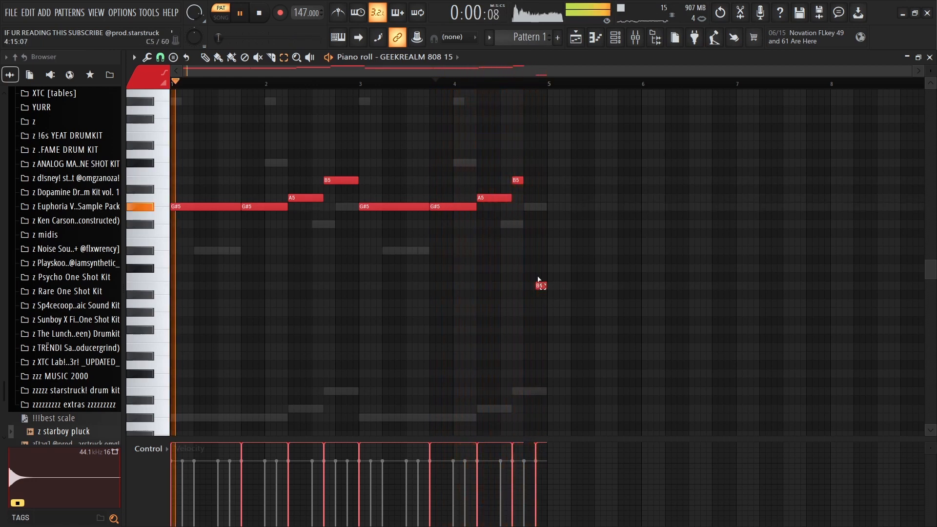
left_click_drag(522, 180, 535, 180)
mouse_move(541, 286)
left_mouse_down()
mouse_move(530, 286)
mouse_move(547, 286)
left_mouse_up()
mouse_move(535, 180)
left_mouse_down()
mouse_move(524, 180)
mouse_move(546, 179)
left_mouse_up()
right_click(534, 286)
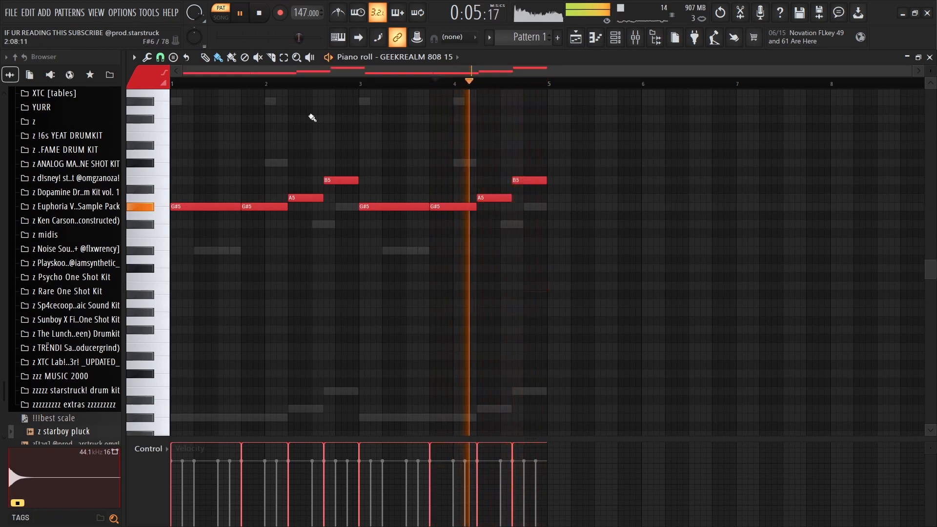
Add a slide note near the end of bar 4 in the 808 line, moved to B4 and cut short.
left_click(165, 83)
left_click(541, 268)
key("space")
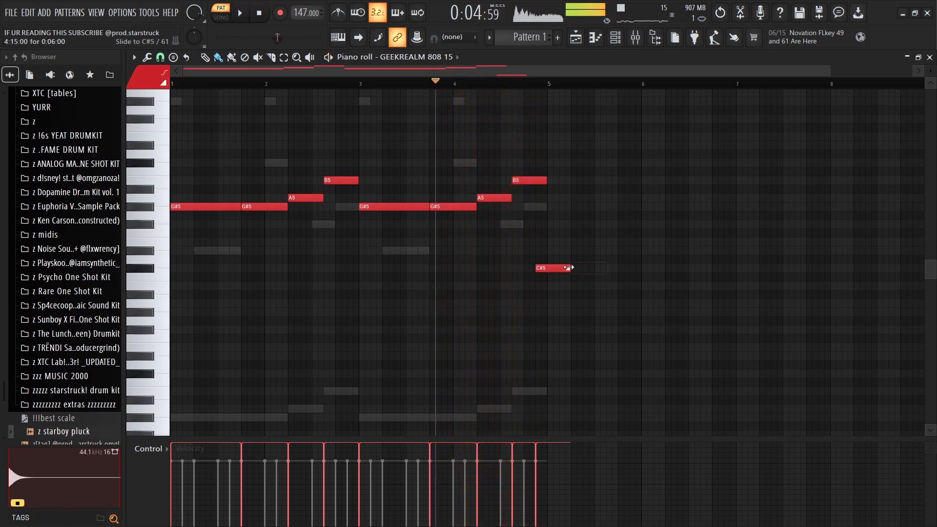
key("space")
left_click_drag(550, 268, 540, 288)
key("c")
right_click(556, 288)
key("b")
key("space")
key("space")
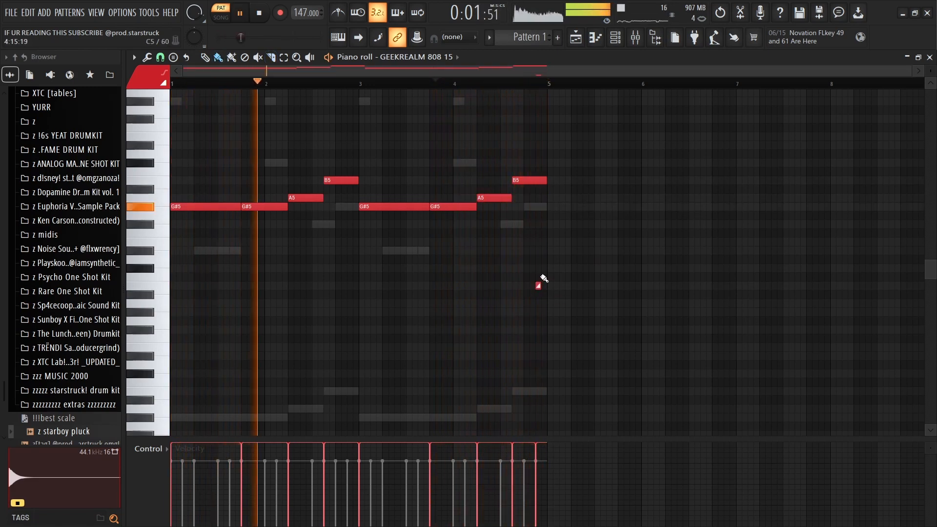
Audition the end of bar 4 and transpose the slide note down one octave to B3.
key("space")
key("space")
key("space")
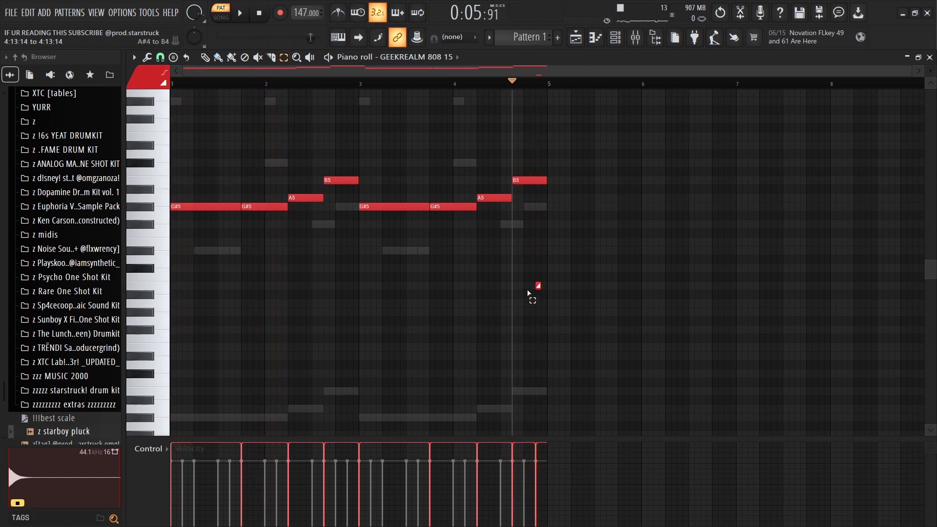
key("space")
key("space")
key("space")
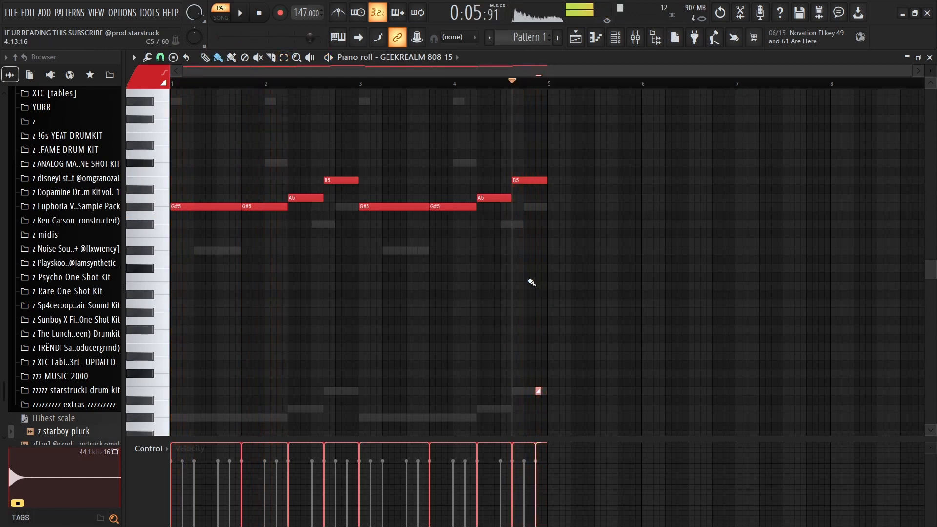
key("space")
key("space")
Shorten the final B5 note to end with the slide note and audition the 808 line.
left_click_drag(546, 181, 540, 181)
right_click(538, 276)
key("space")
key("space")
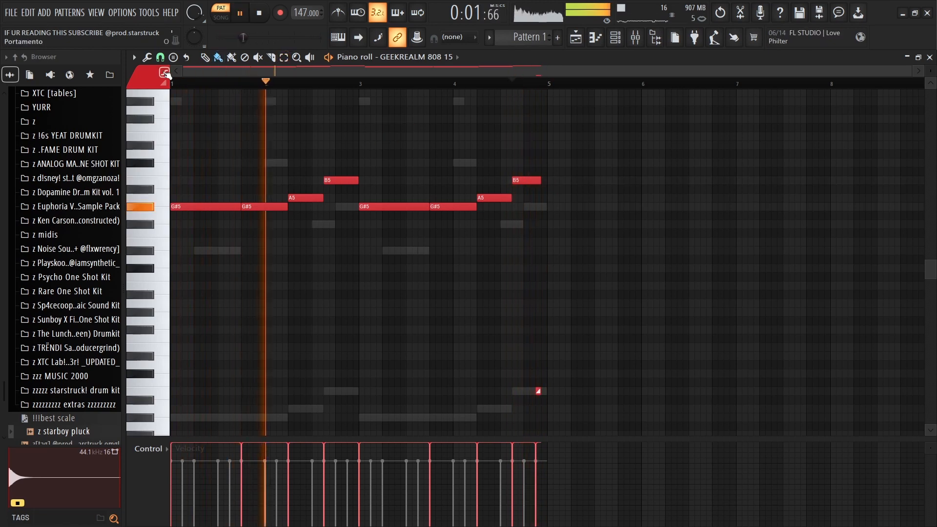
Replace the clap channel's sample with F1lthy Snare from the XTC Lab kit's Snares folder and raise its channel volume.
key("F6")
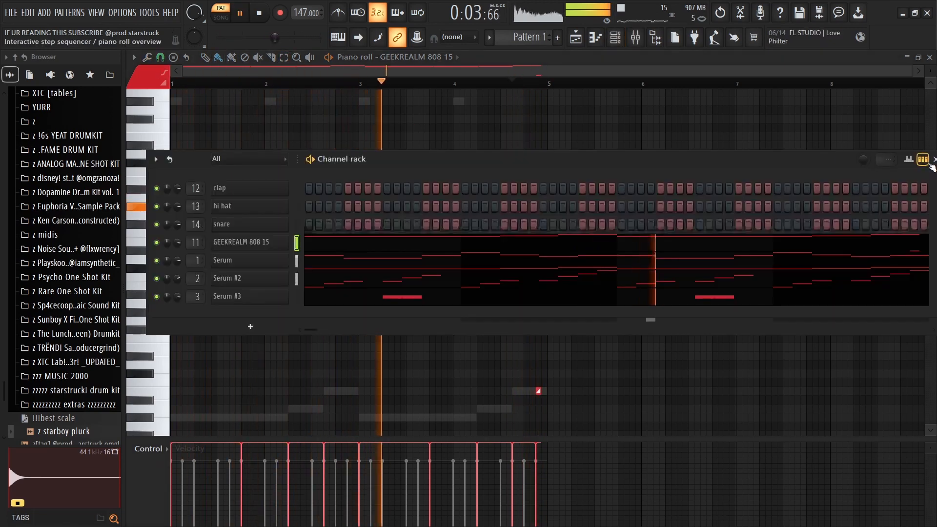
left_click(73, 361)
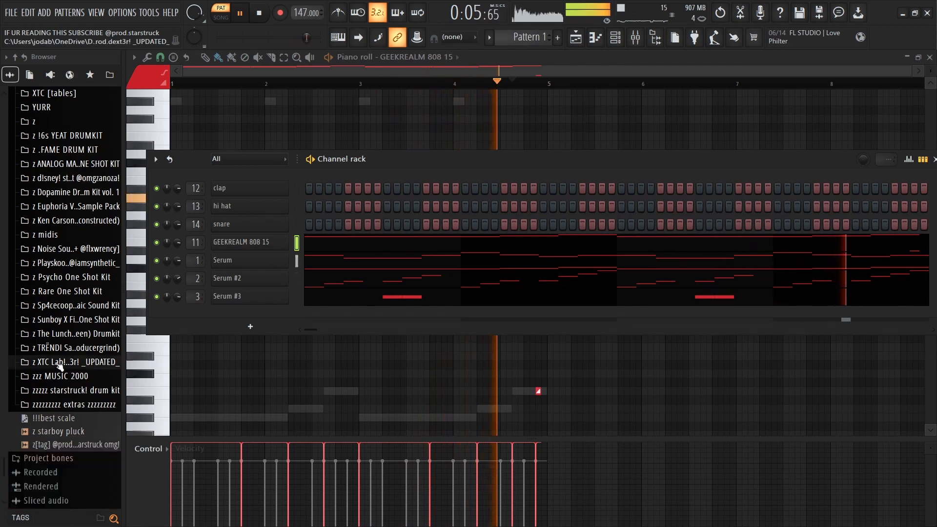
left_click(73, 416)
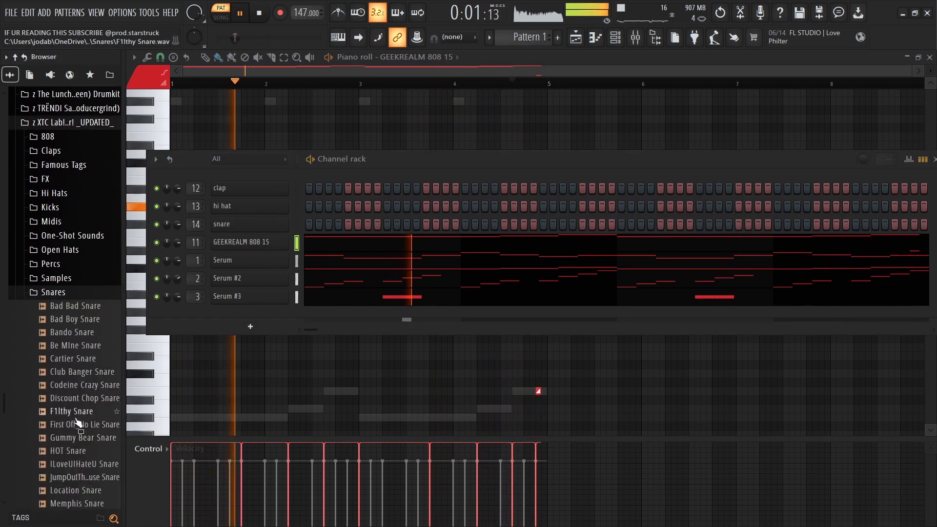
left_click(77, 398)
left_click(73, 412)
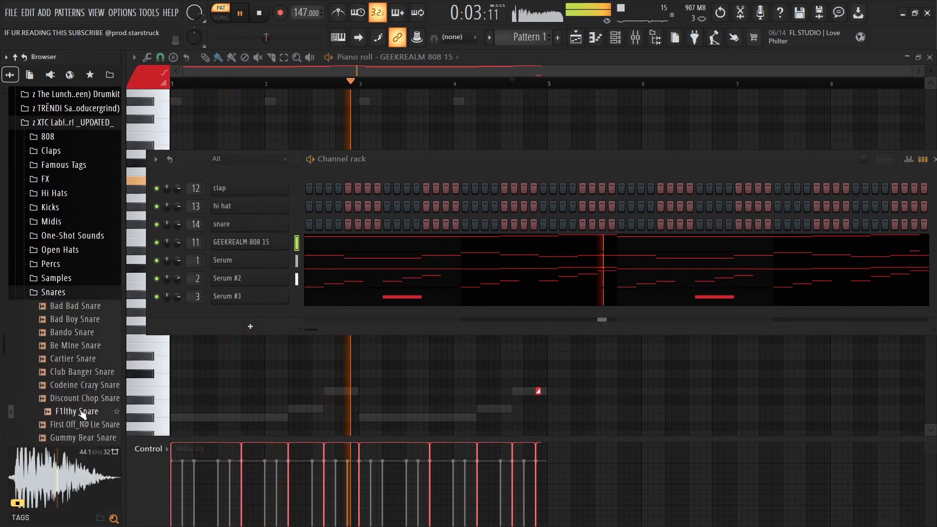
left_click_drag(73, 411, 245, 186)
left_click_drag(177, 190, 186, 146)
key("space")
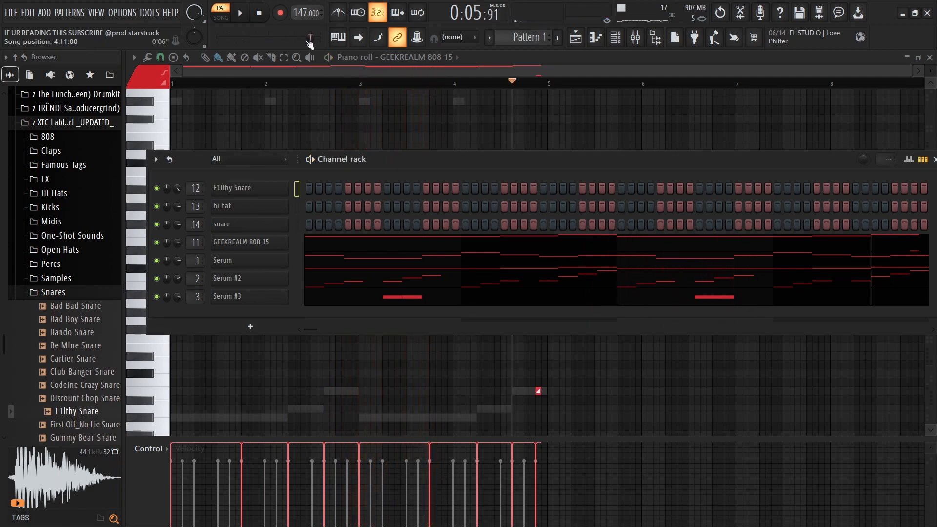
Program F1lthy Snare hits on steps 9, 25, 31, 41, 57 and 63 of the four-bar pattern while it plays.
key("space")
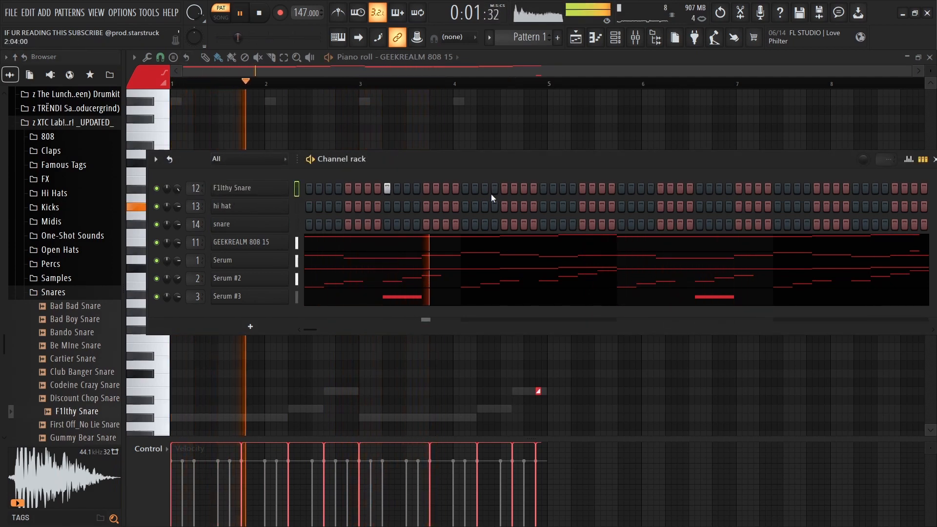
left_click(543, 189)
left_click(601, 189)
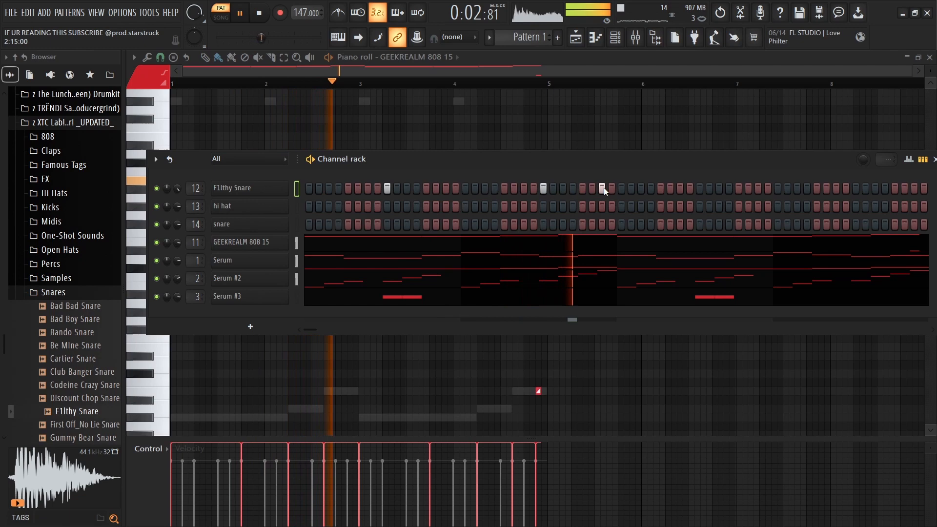
left_click(699, 188)
left_click(855, 188)
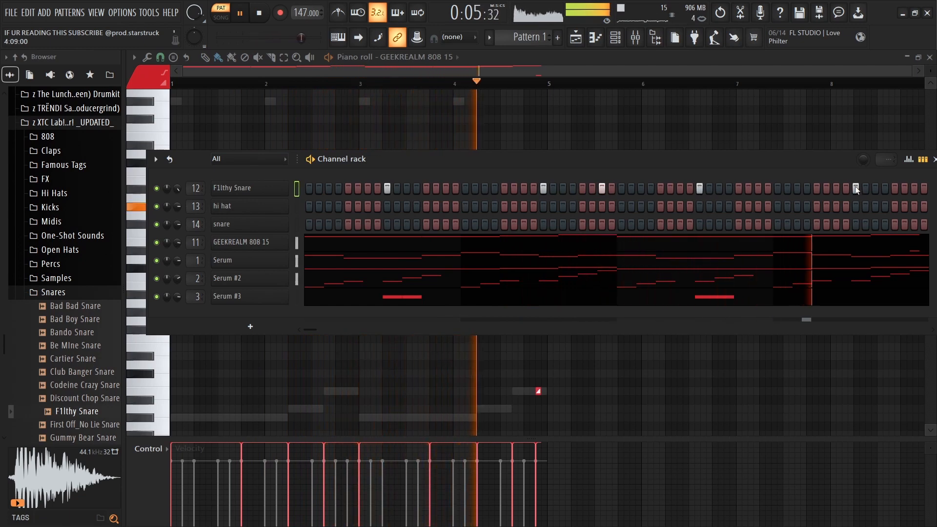
left_click(914, 188)
key("space")
Add a Hive channel to the pattern and browse its presets to the 10 Loops - tuned folder.
left_click(250, 327)
left_click(459, 98)
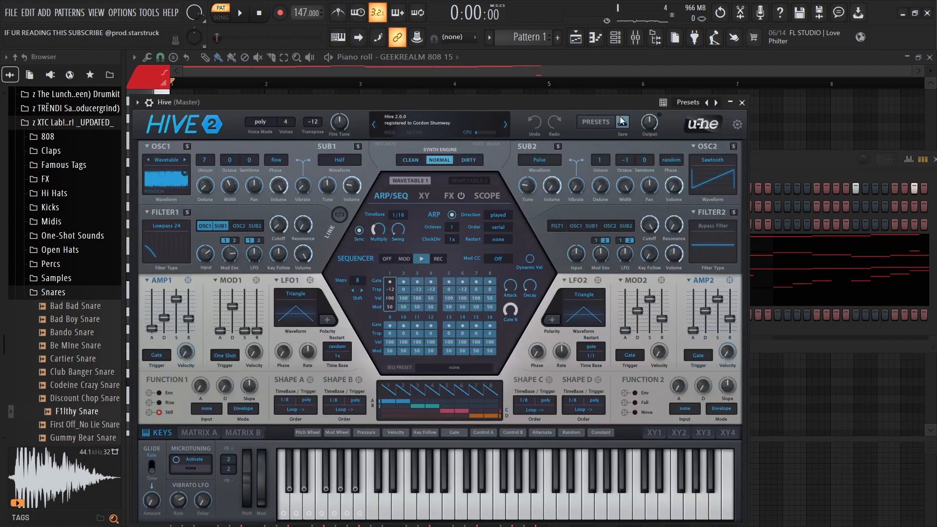
left_click(609, 123)
left_click(210, 270)
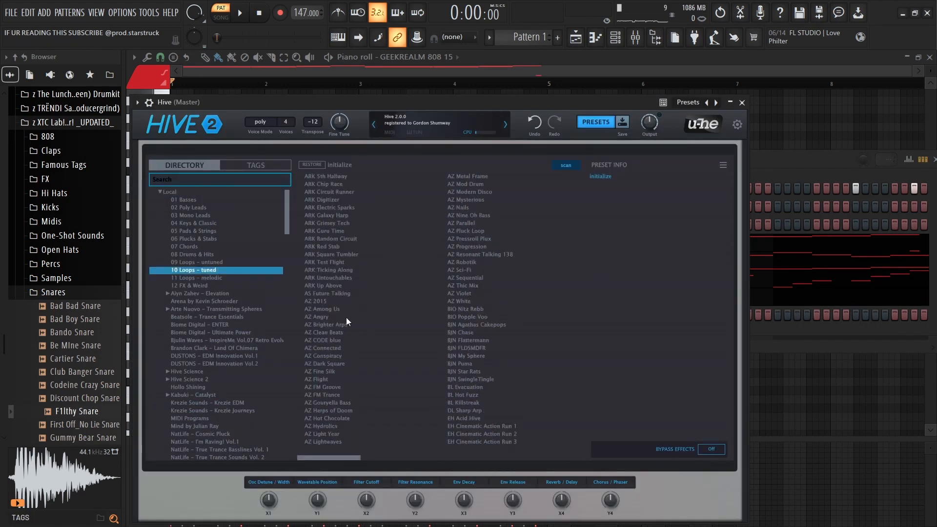
Audition the HS loop presets, including HS Metalwaltzmaschine, HS Hidden Bonanza, HS Embedded and HS Double Wheeler, and load HS Doug Adair.
scroll(461, 326, "down", 3)
left_click(467, 326)
left_click(479, 308)
left_click(484, 285)
left_click(485, 277)
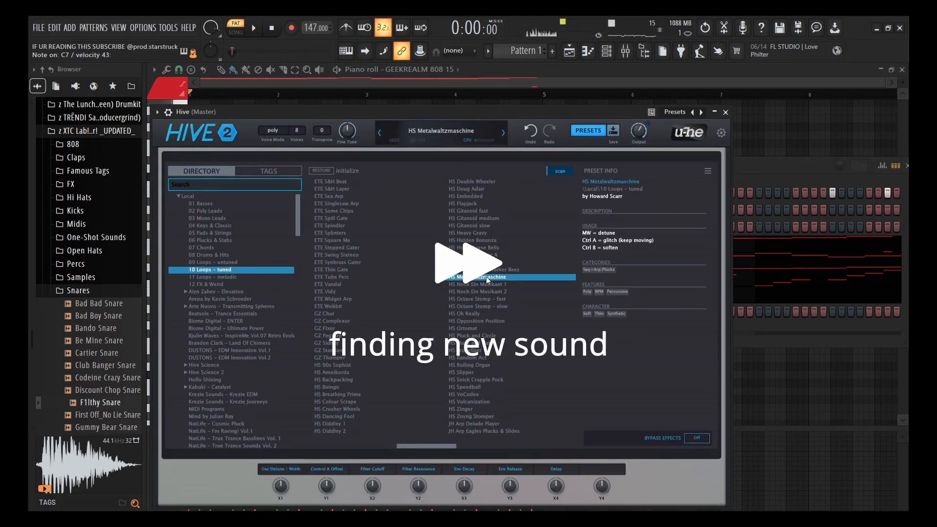
left_click(488, 270)
left_click(490, 262)
left_click(491, 255)
left_click(493, 247)
left_click(493, 240)
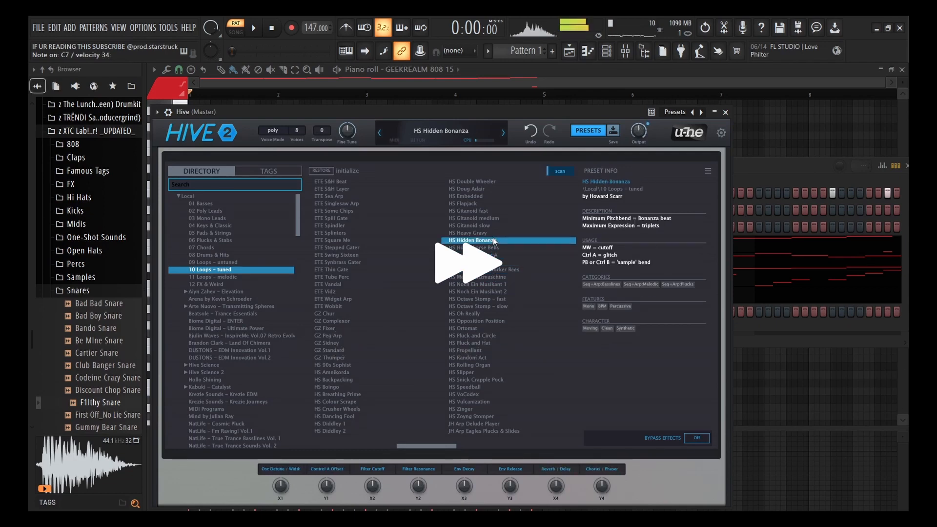
left_click(491, 233)
left_click(491, 225)
left_click(490, 218)
left_click(486, 211)
left_click(487, 204)
left_click(486, 196)
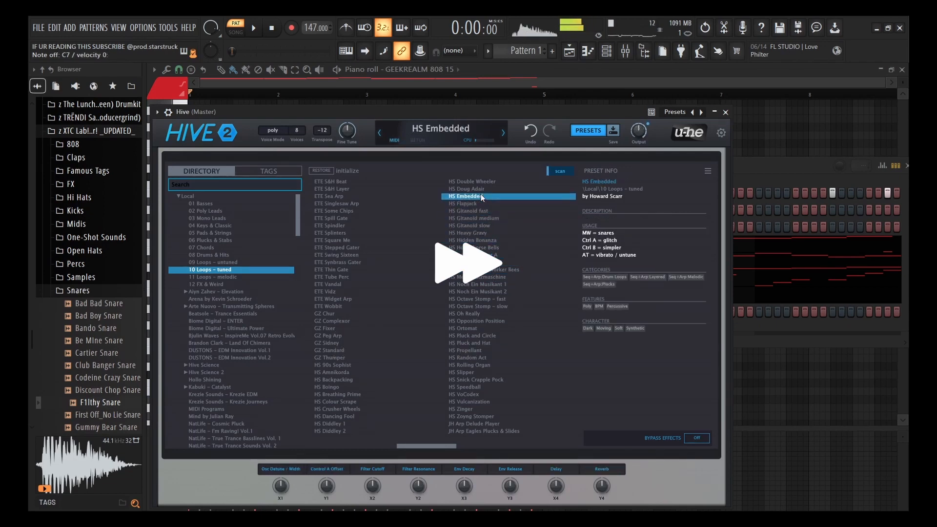
left_click(484, 188)
left_click(483, 181)
left_click(483, 189)
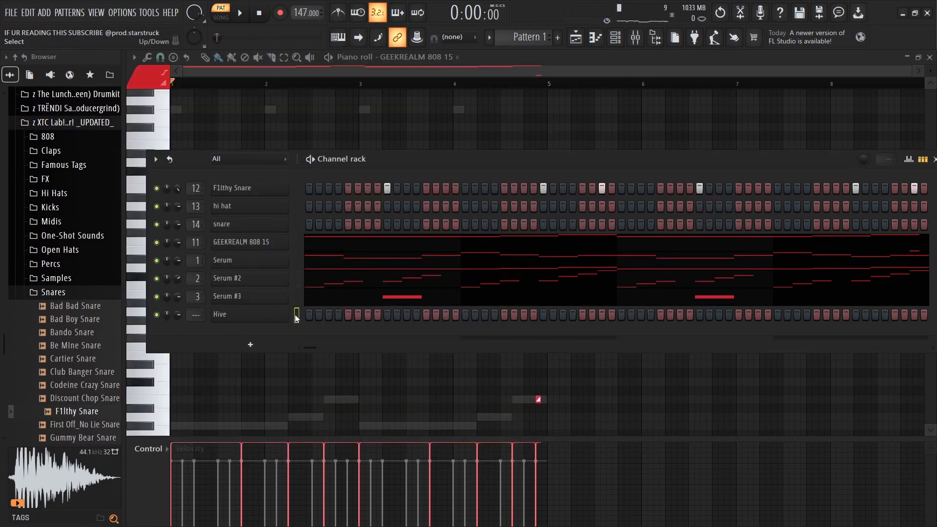
Paste the copied melody notes into the Hive channel, mute Serum #2 and play the pattern.
key("ctrl+v")
key("space")
key("space")
left_click(157, 278)
key("space")
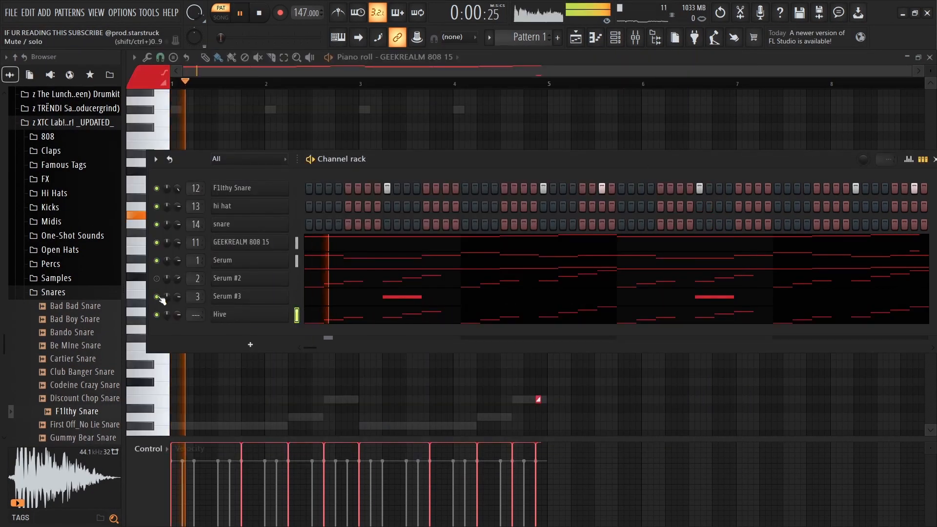
Rework the Hive melody into short notes between G#6 and B7, repeat bars 1–2 in bars 3–4 and clear the time selection.
left_click(345, 319)
key("space")
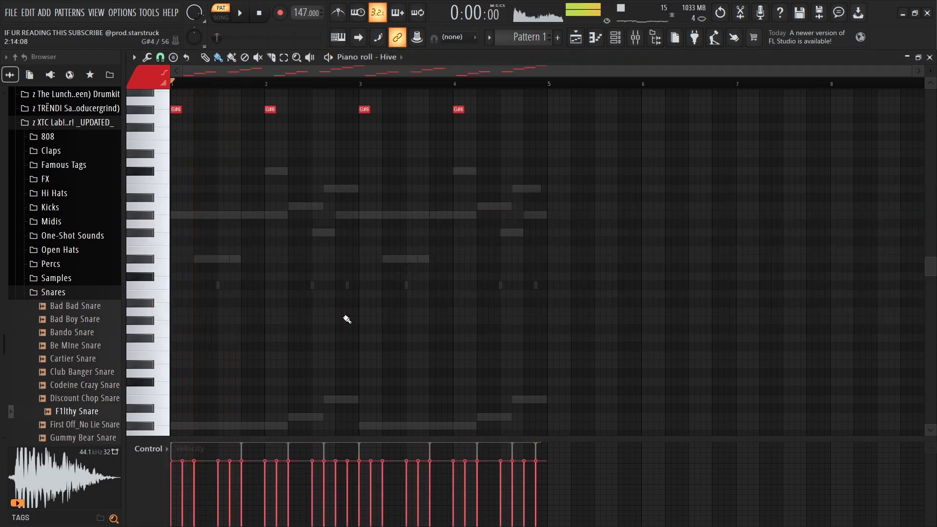
scroll(208, 224, "up", 6)
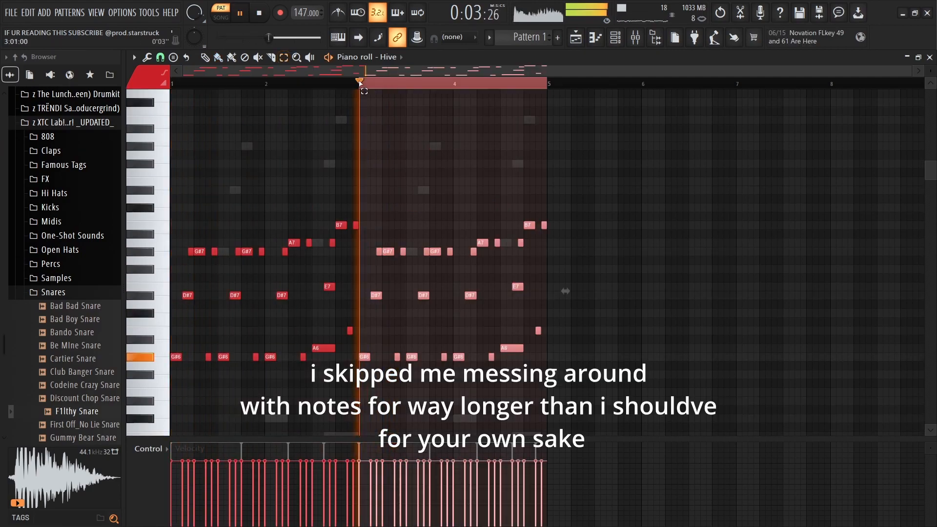
left_click(580, 84, "ctrl")
Route the Hive channel to mixer insert 2 so it uses the existing effect chain, and play the pattern.
left_click(636, 38)
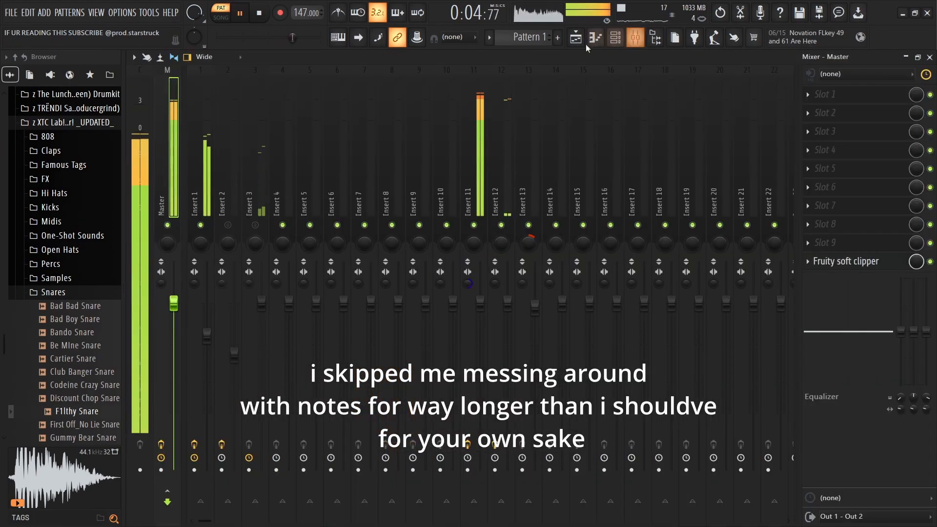
left_click(224, 197)
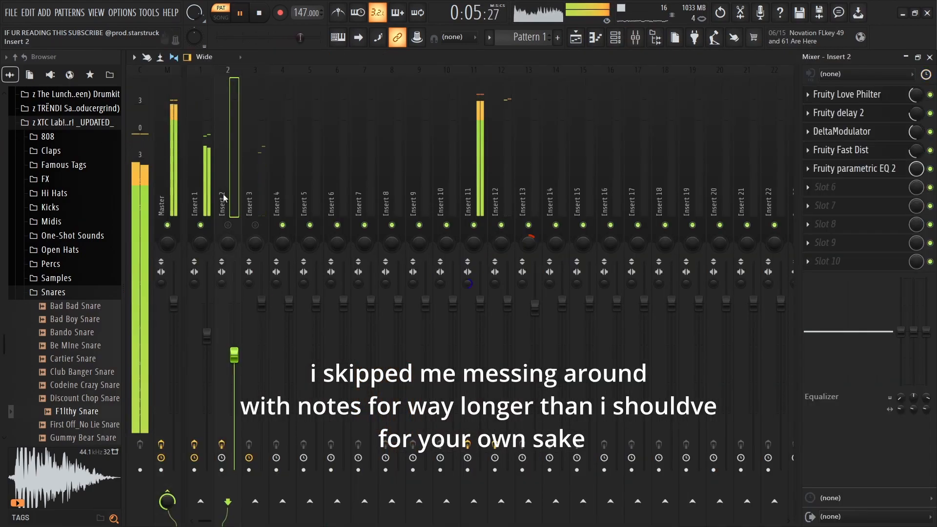
left_click(625, 44)
left_click(223, 132)
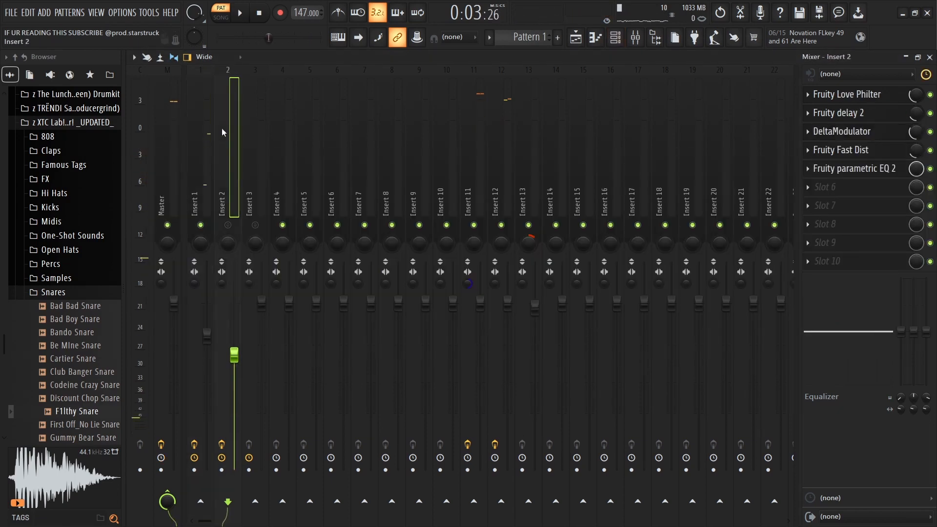
key("space")
left_click(618, 41)
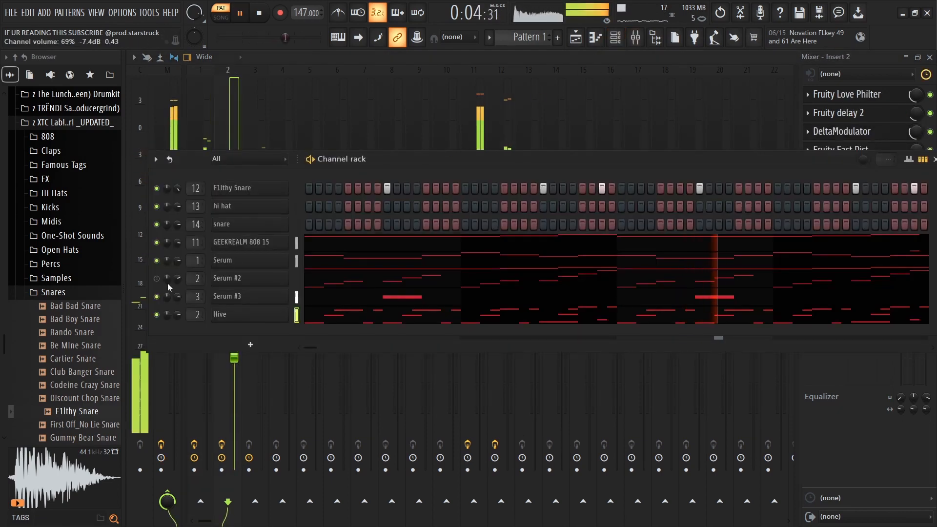
Solo insert 2 and delete the old Serum #2 melody channel.
left_click(239, 135)
right_click(229, 225)
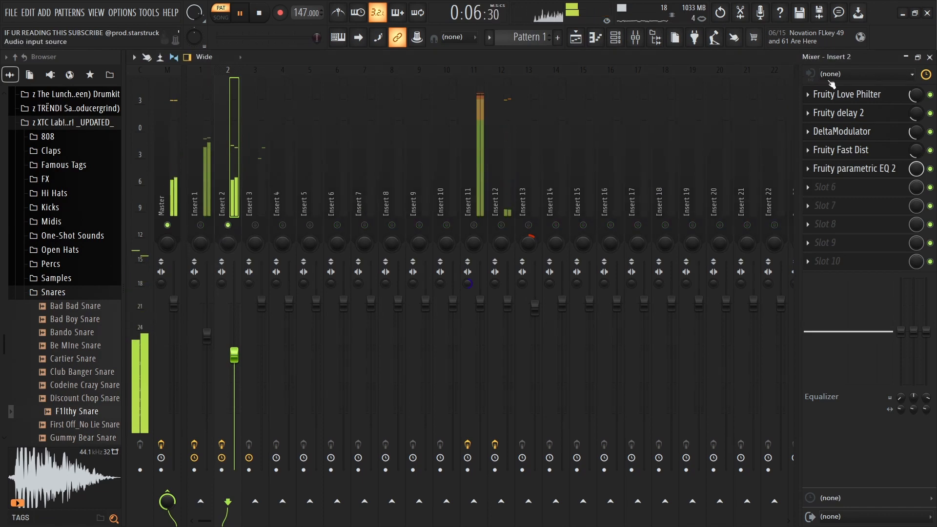
left_click(616, 41)
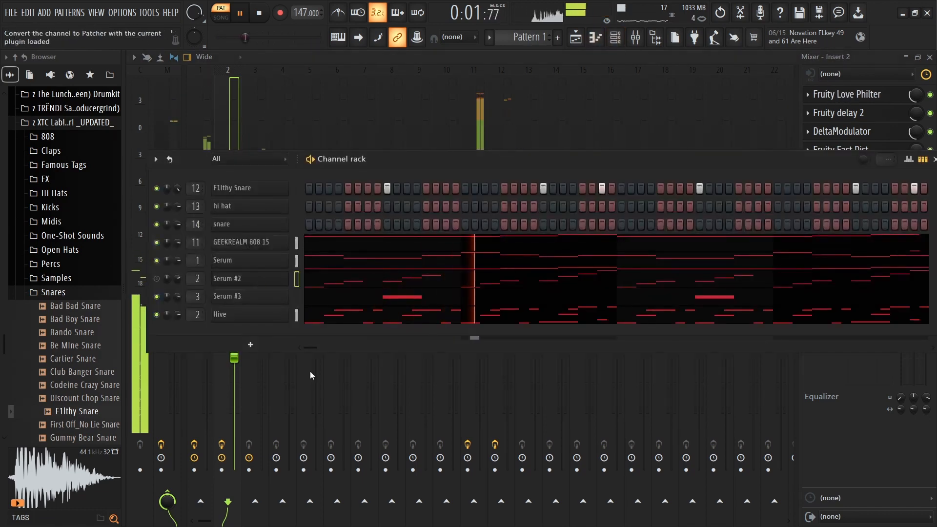
left_click(225, 109)
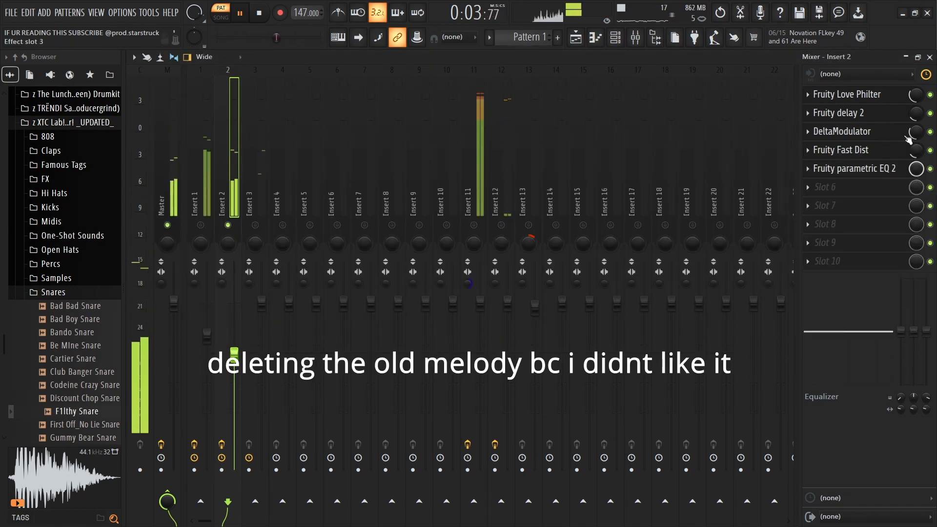
Add Fruity PanOMatic with its LFO on panning to insert 2 and move it to the first effect slot.
left_click(886, 113)
left_click(886, 113)
left_click(879, 96)
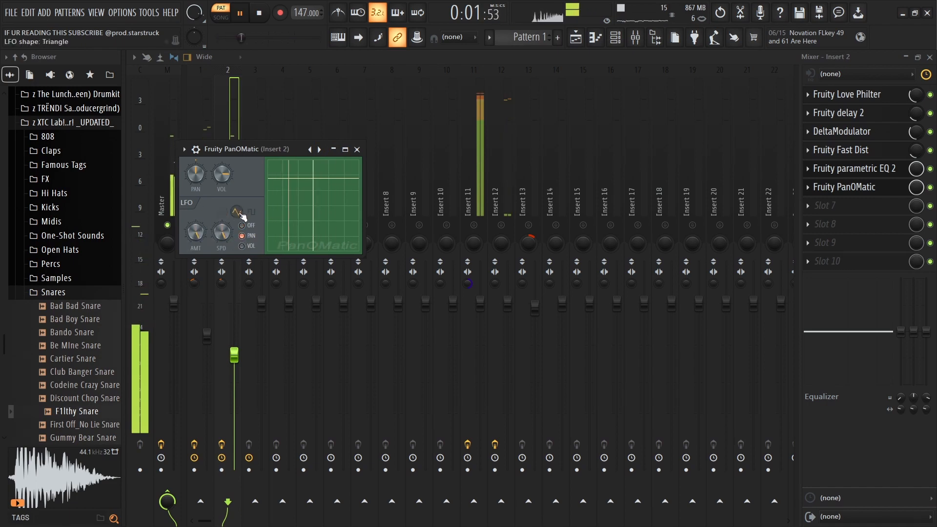
left_click(344, 149)
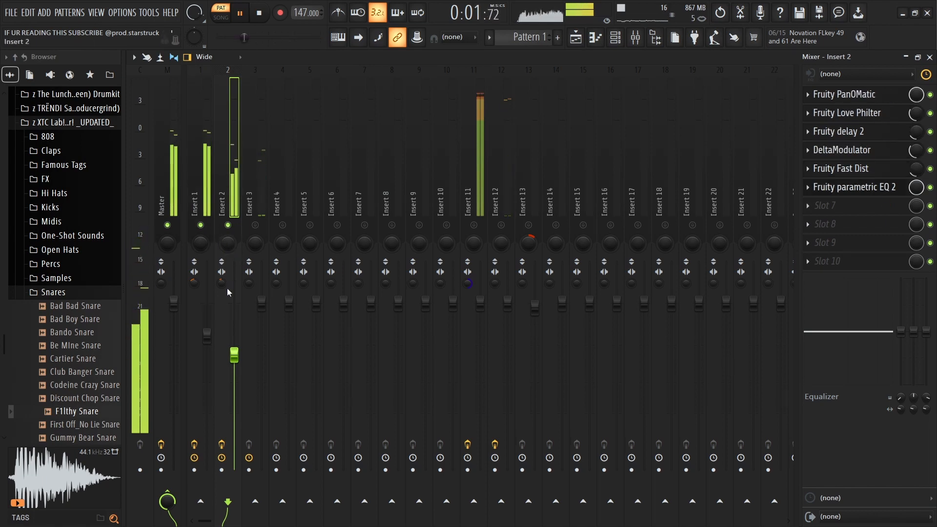
Unsolo the mix, compare the mixer inserts and load DeltaModulator in the first effect slot of insert 3.
left_click(264, 179)
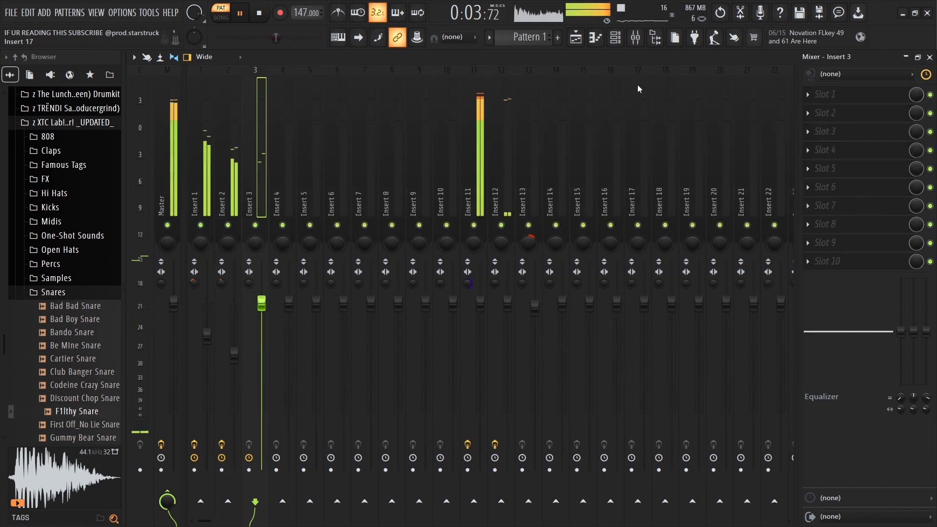
left_click(477, 172)
left_click(227, 200)
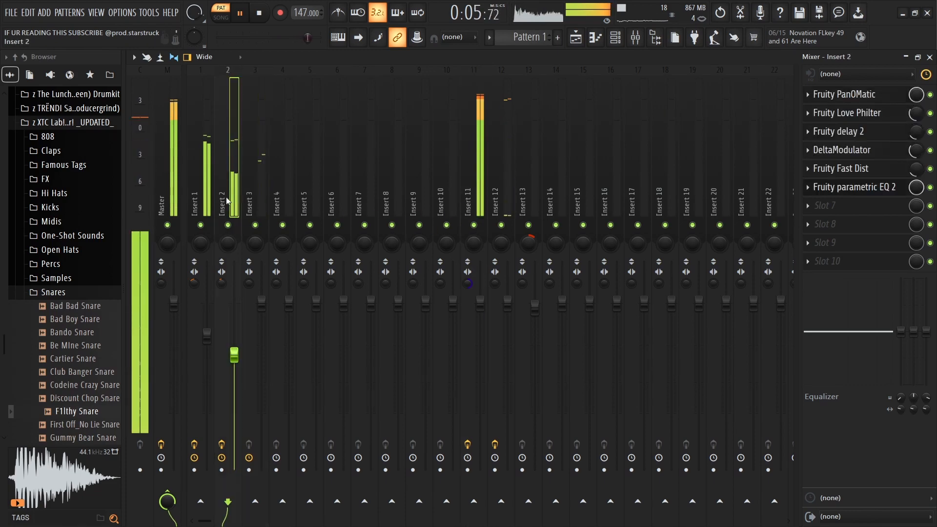
left_click(263, 175)
left_click(615, 39)
left_click(614, 39)
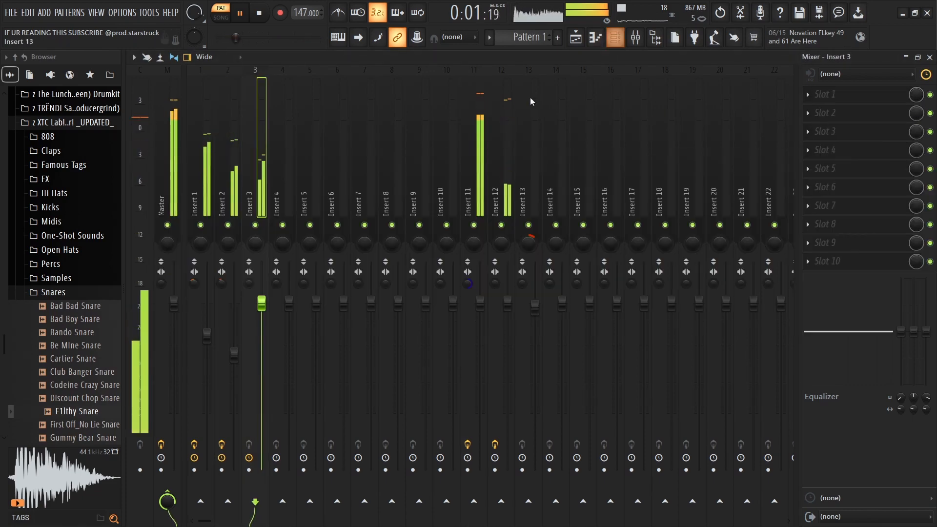
left_click(615, 39)
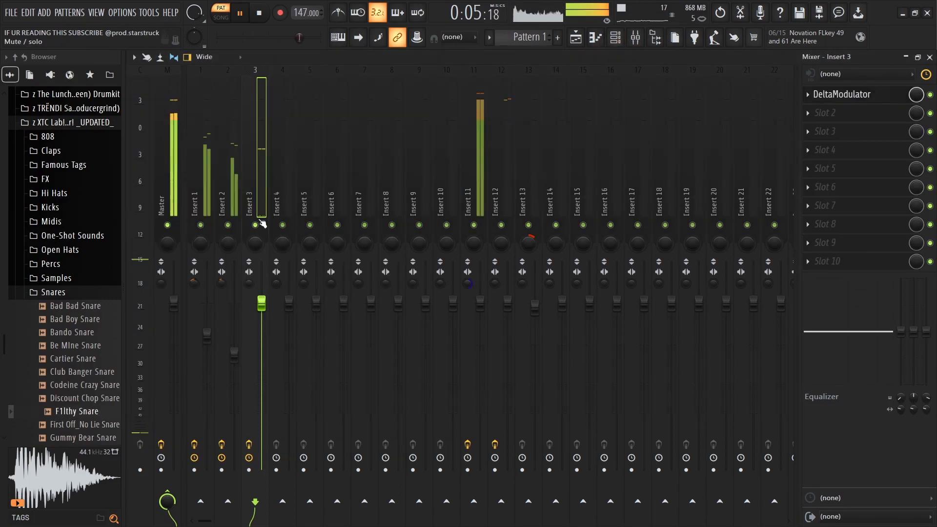
Solo insert 3 and lower its DeltaModulator's sample rate, with the bits set to 3.20.
right_click(256, 224)
key("space")
left_click(842, 94)
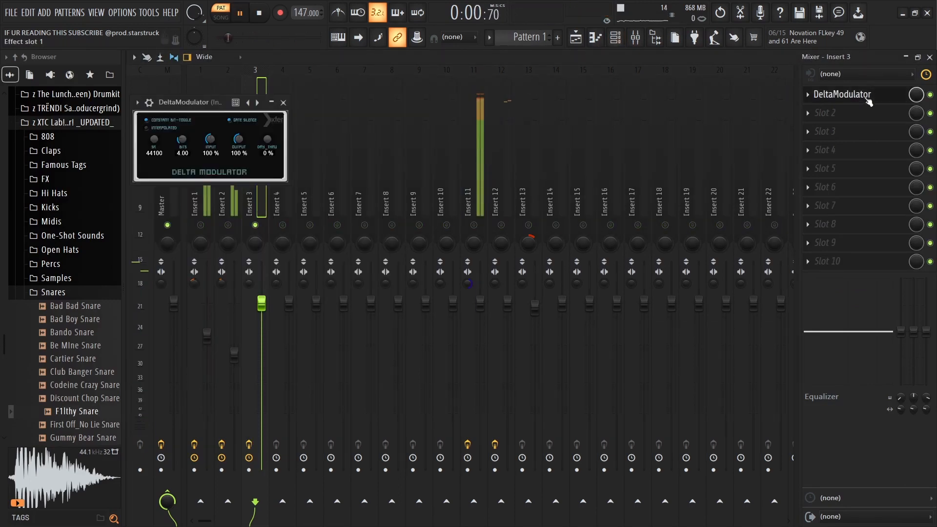
left_click_drag(150, 141, 153, 142)
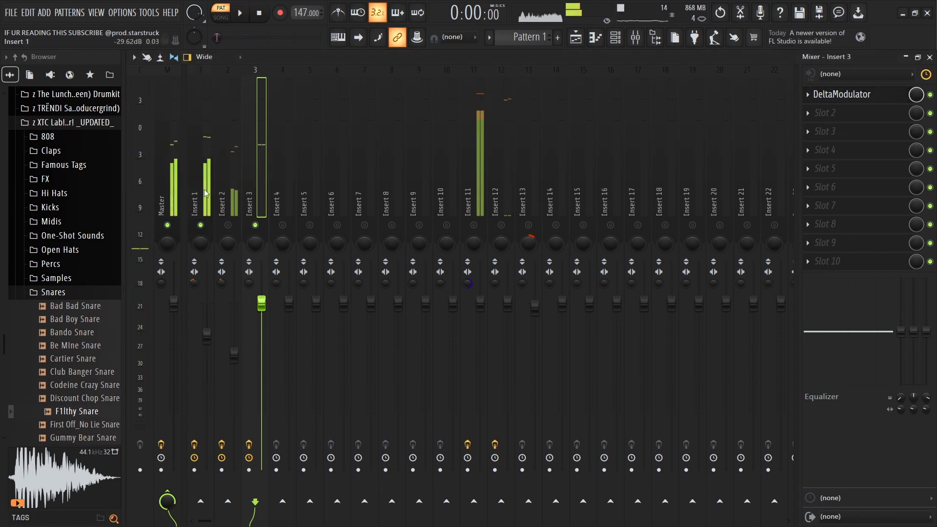
Audition insert 3 together with insert 1 and set insert 3's DeltaModulator sample rate to 11025 Hz.
left_click(200, 146)
left_click(248, 176)
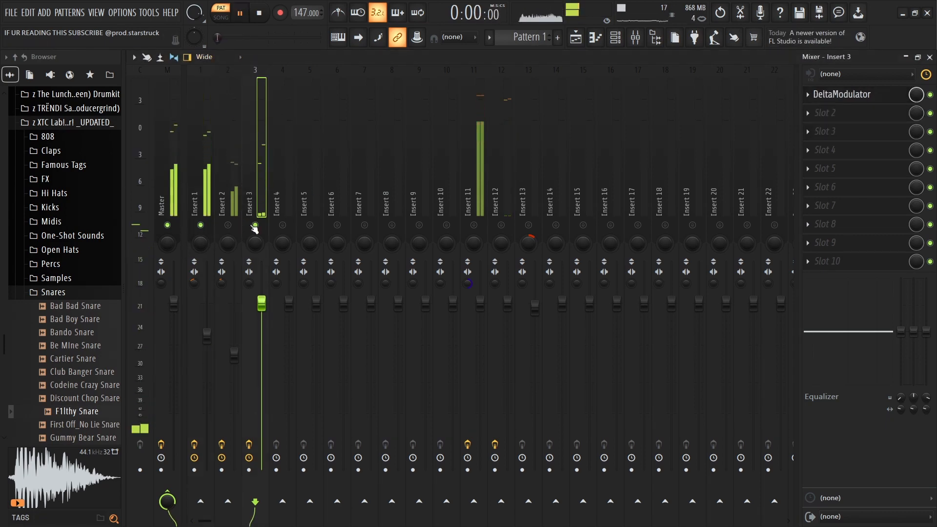
left_click(842, 94)
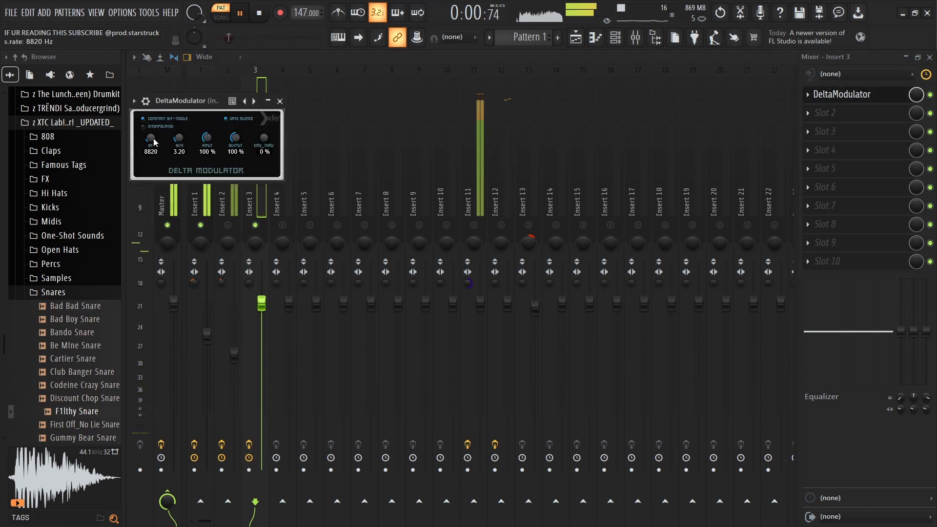
left_click_drag(154, 142, 156, 127)
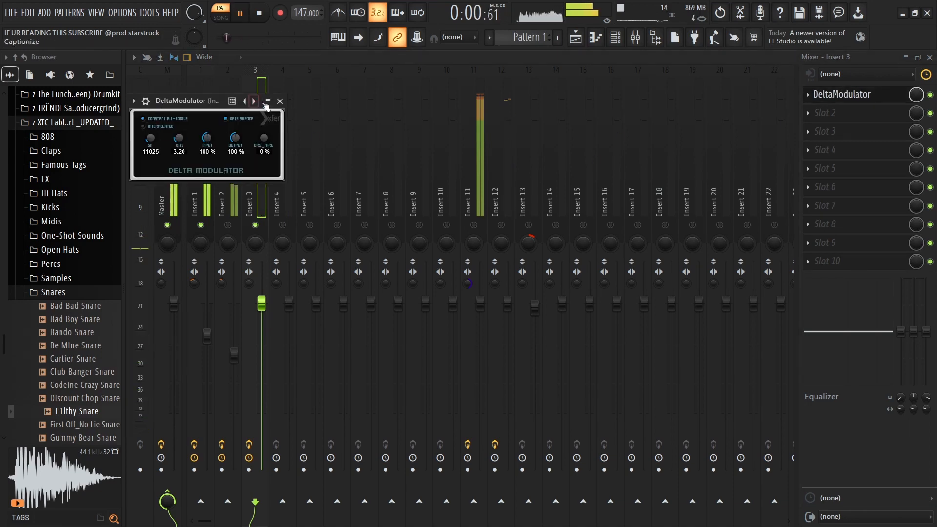
Unsolo insert 3 and lower its volume fader in the full mix.
left_click(267, 102)
right_click(255, 225)
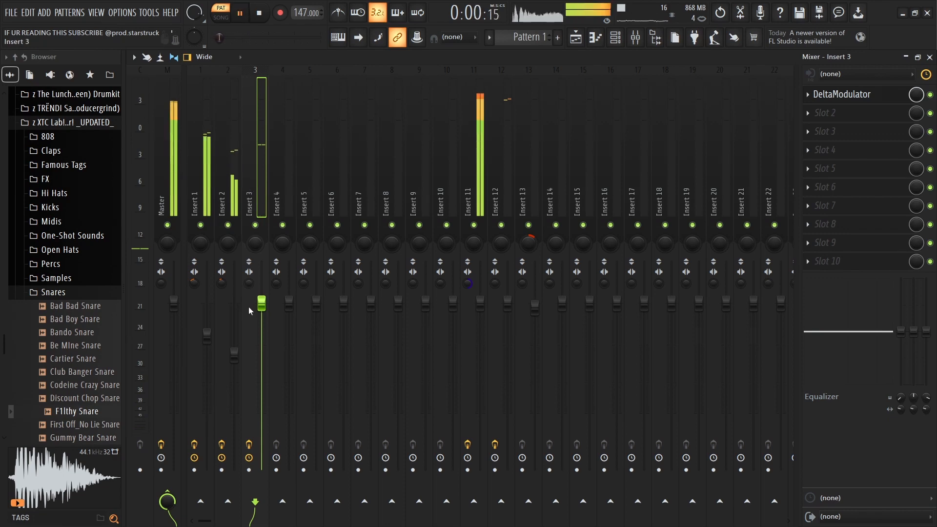
left_click_drag(261, 318, 262, 329)
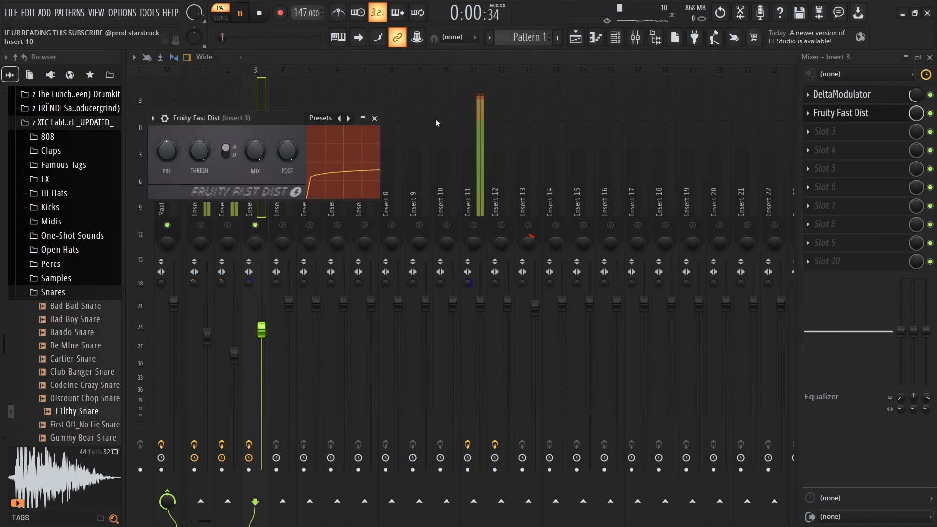
Add Fruity Fast Dist and Fruity parametric EQ 2 to insert 3, raising EQ band 7, dipping band 6 and cutting band 1 to -18 dB.
left_click(436, 119)
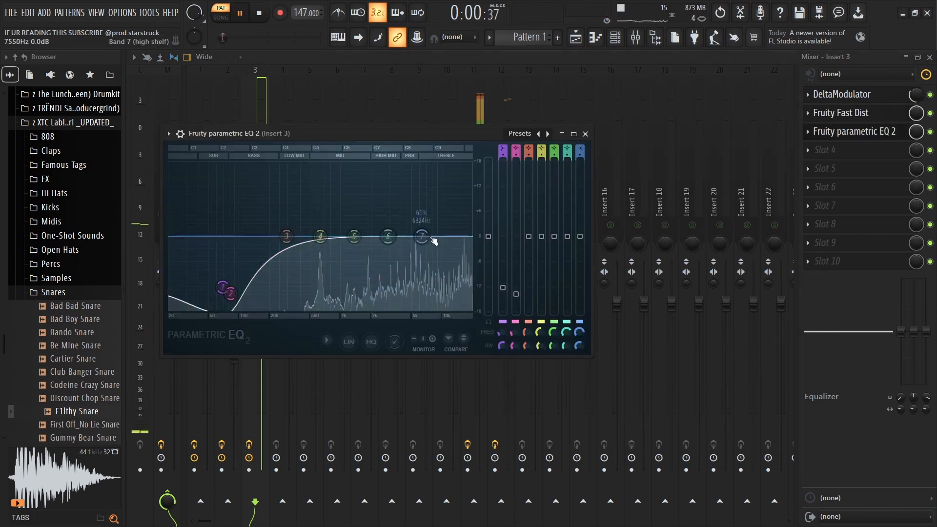
left_click_drag(430, 237, 431, 215)
left_click_drag(387, 237, 309, 265)
key("space")
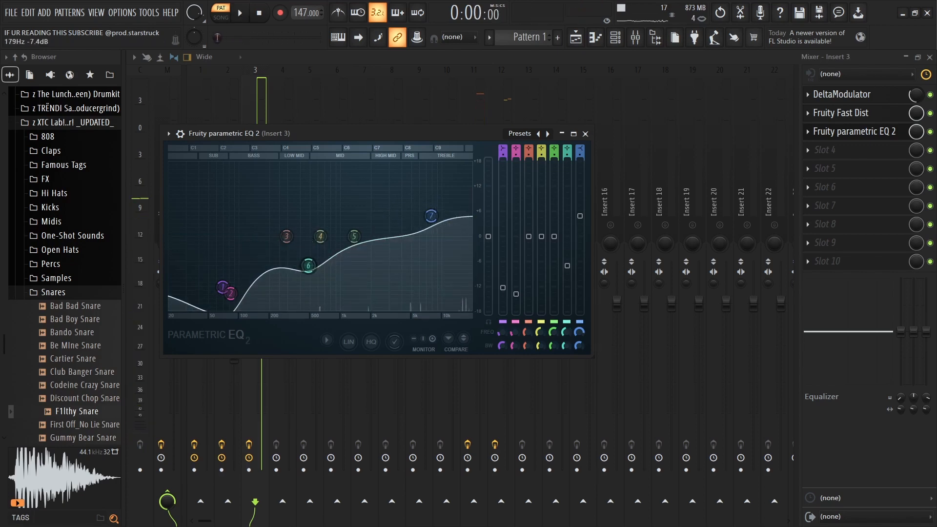
key("space")
left_click_drag(222, 287, 223, 308)
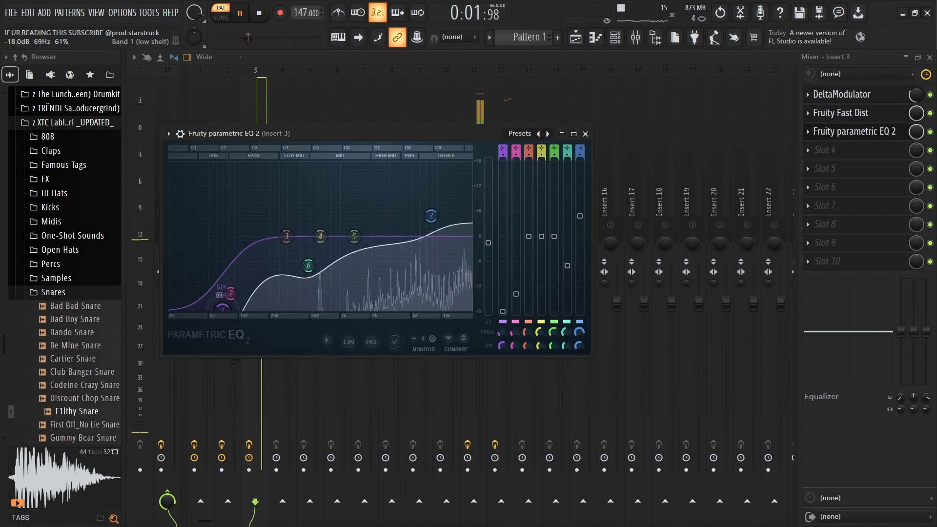
key("Escape")
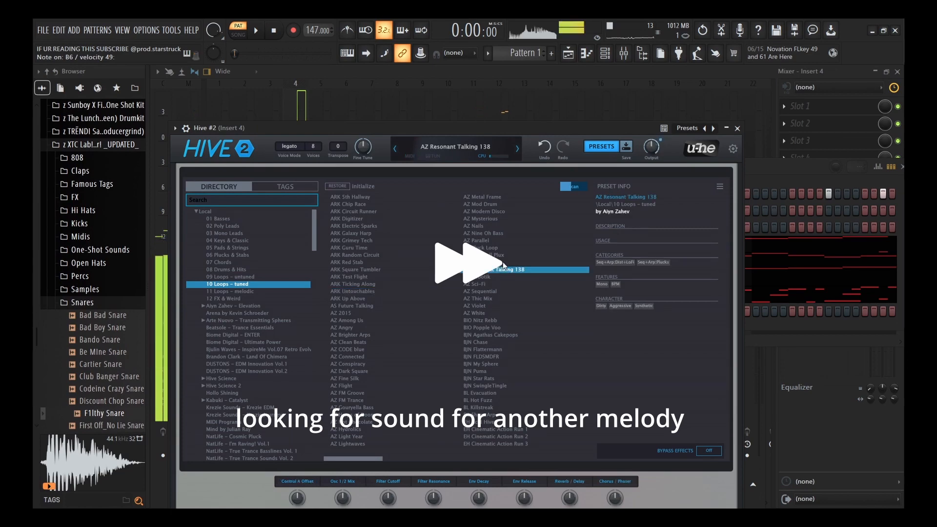
Audition Hive #2 presets in the 10 Loops - tuned folder, such as ARK Digitizer and ETE Canned Repeater, for another melody.
left_click(502, 218)
left_click(501, 197)
left_click(397, 204)
left_click(394, 219)
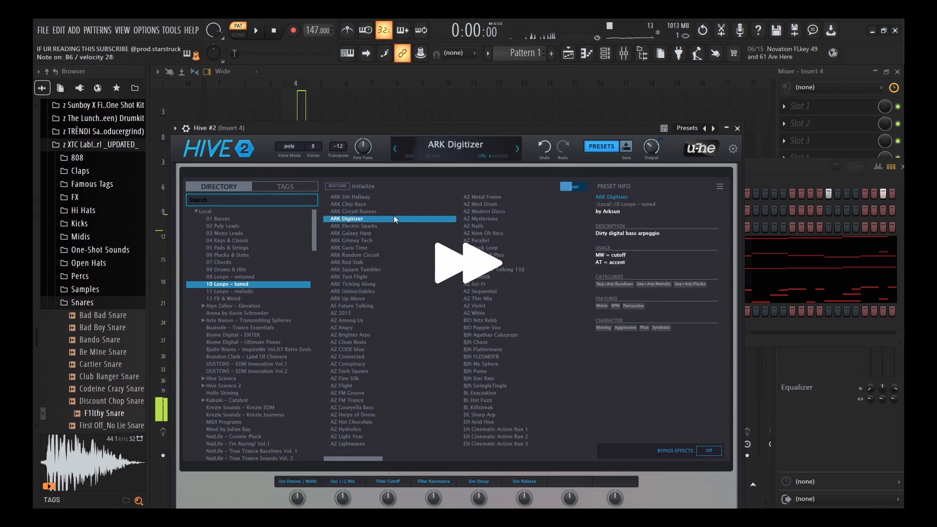
left_click(393, 212)
left_click(386, 270)
scroll(397, 272, "down", 1)
left_click(396, 270)
left_click(470, 254)
left_click(467, 248)
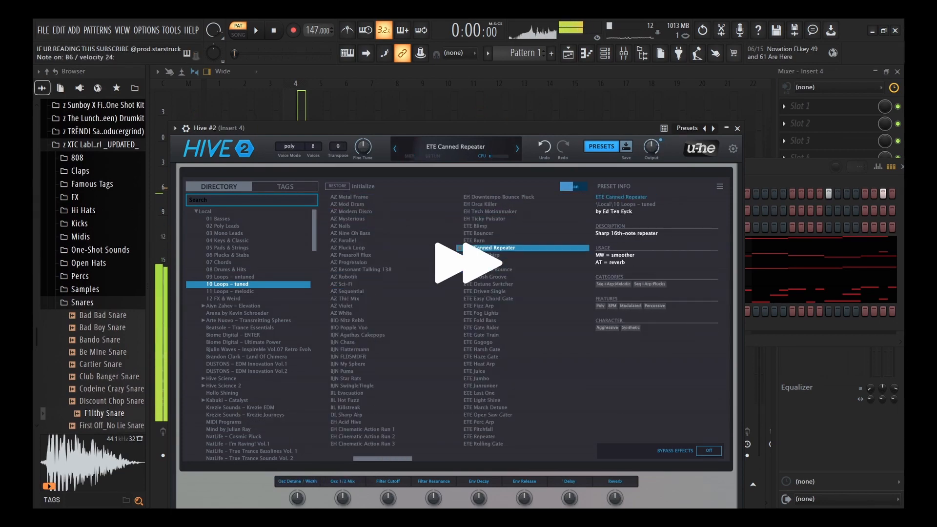
left_click(495, 255)
left_click(497, 269)
left_click(498, 255)
Open the Hive #2 channel's piano roll to try out a melody, and return to the channel rack.
left_click(737, 128)
left_click(891, 166)
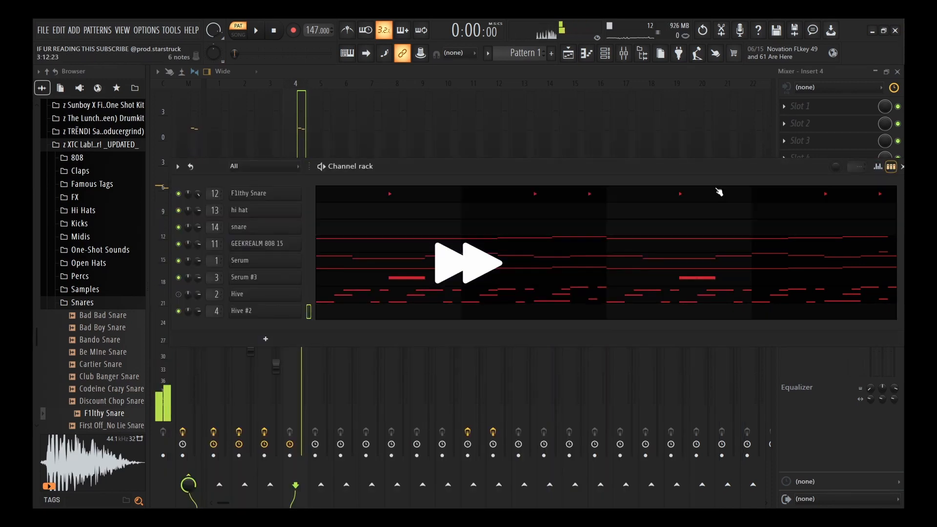
left_click(364, 311)
key("space")
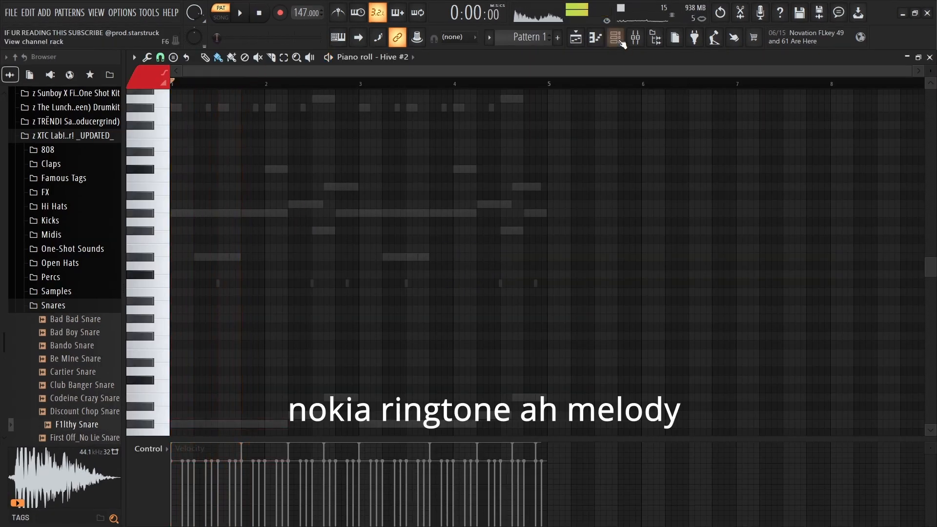
left_click(620, 42)
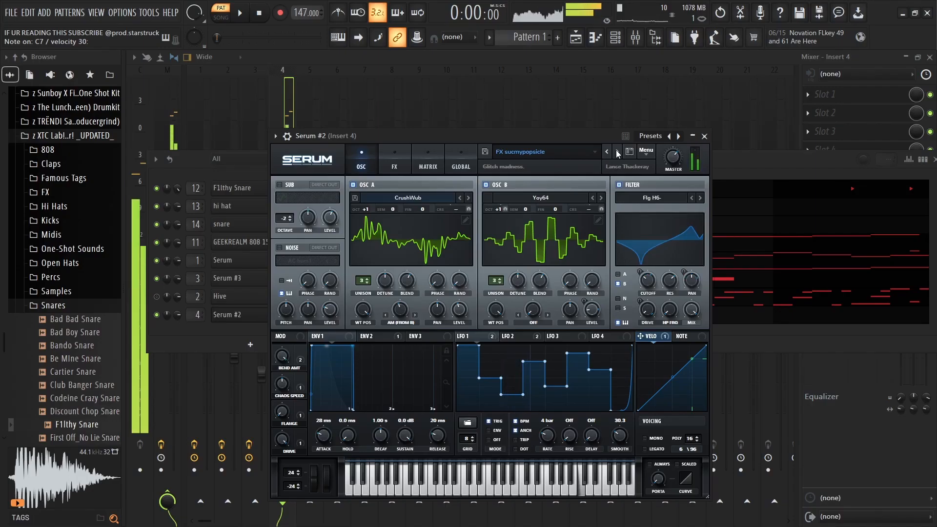
Write a Serum #2 melody of a long G#5 note followed by a higher held note, repeated to fill four bars.
left_click(389, 163)
left_click(704, 136)
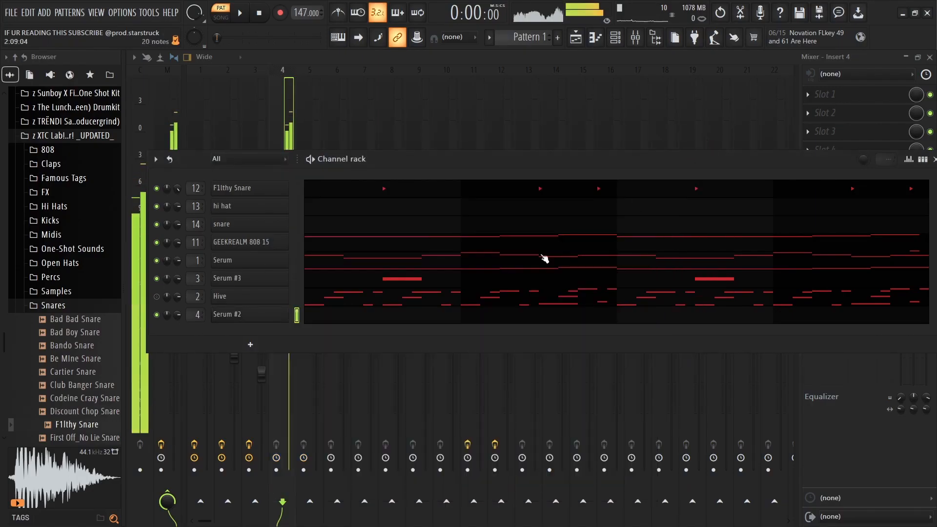
left_click(316, 318)
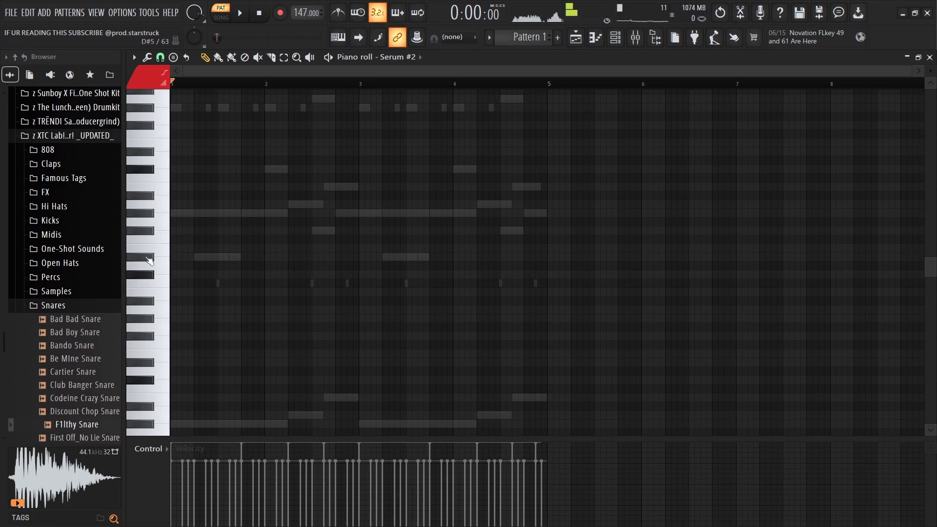
key("space")
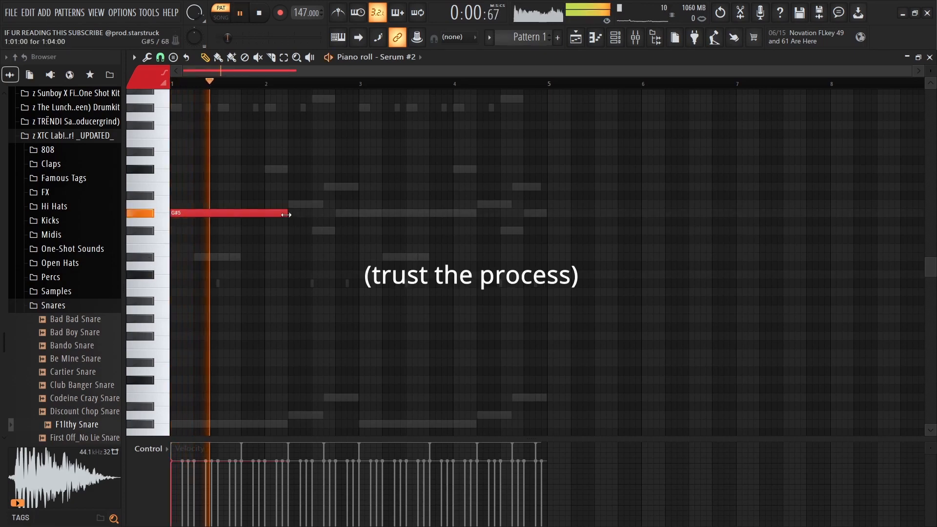
left_click(289, 207)
key("c")
mouse_move(324, 210)
left_mouse_down()
mouse_move(358, 204)
mouse_move(172, 247)
left_mouse_up()
key("b")
right_click(337, 205)
key("ctrl+b")
left_click(525, 132, "ctrl")
Load Fruity parametric EQ 2 in the first two effect slots of insert 4 and cut the lows with band 1 at about 738 Hz.
left_click(634, 38)
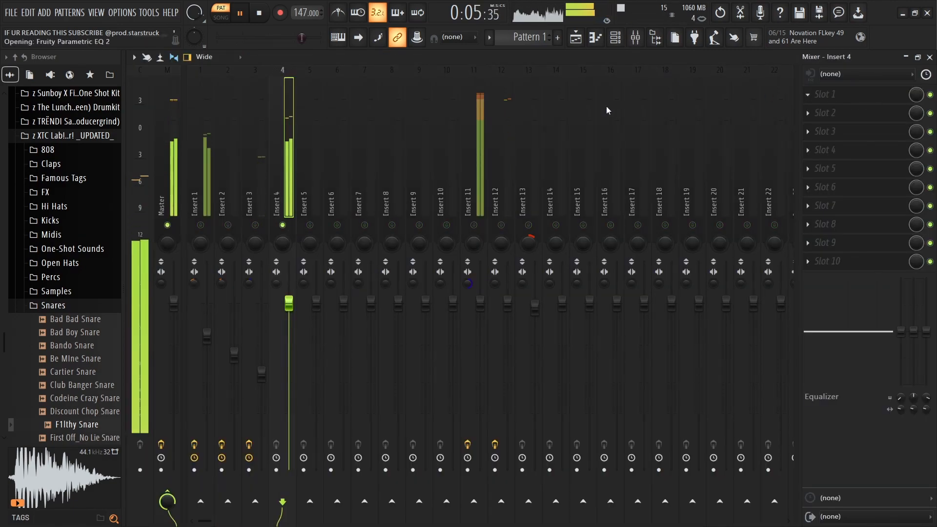
left_click(547, 133)
left_click(547, 134)
left_click_drag(170, 236, 345, 320)
left_click(807, 113)
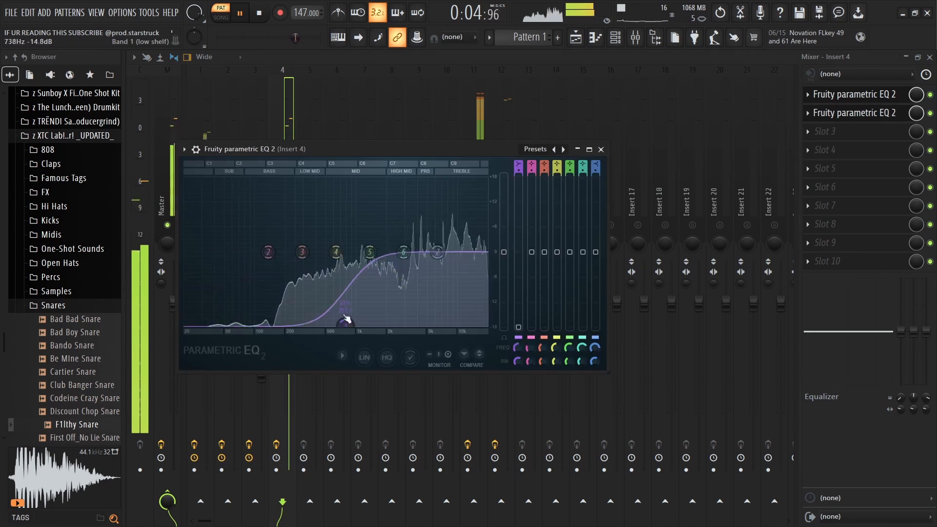
Move the band 1 low cut of insert 4's second EQ to a lower frequency and add mid cuts with bands 3 and 4.
left_click_drag(336, 253, 293, 297)
left_click_drag(345, 324, 325, 323)
left_click_drag(302, 253, 338, 274)
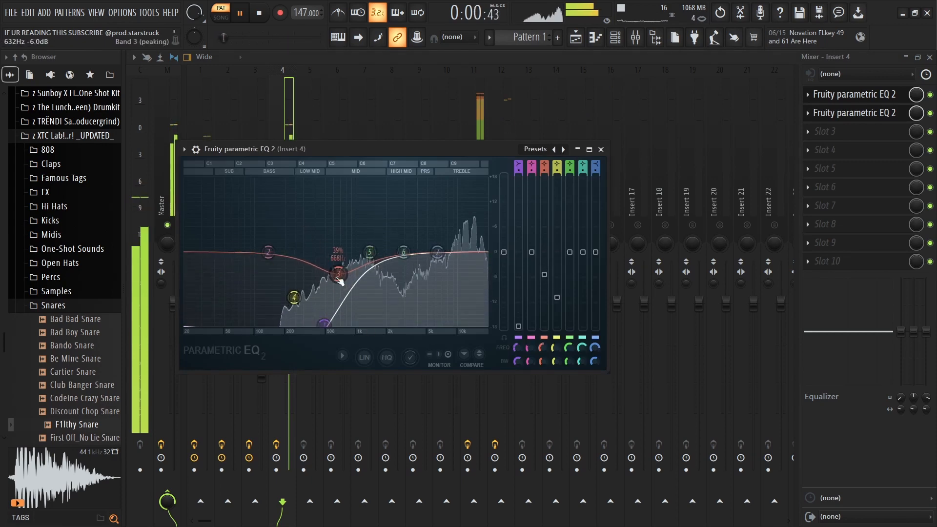
left_click_drag(293, 297, 356, 268)
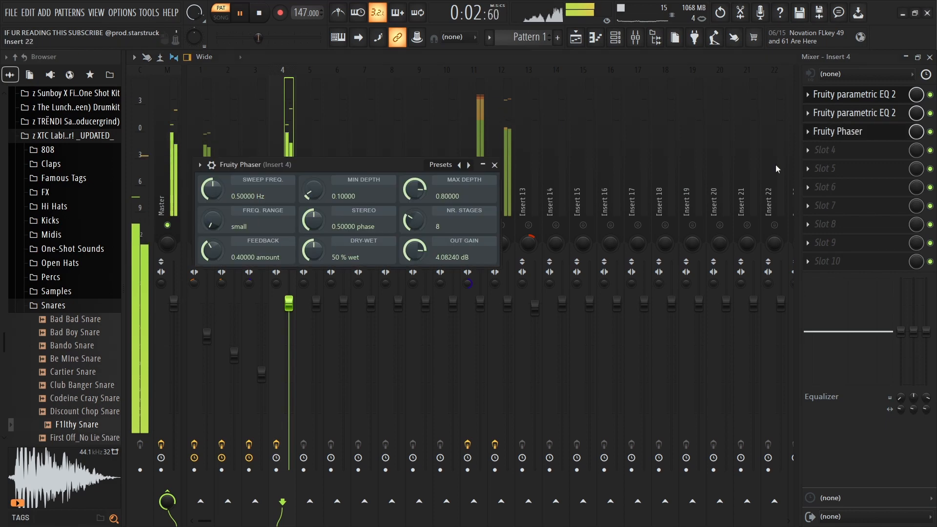
Add Fruity Phaser at a reduced mix level and Fruity PanOMatic to insert 4, moving PanOMatic to the first effect slot.
left_click_drag(916, 132, 916, 172)
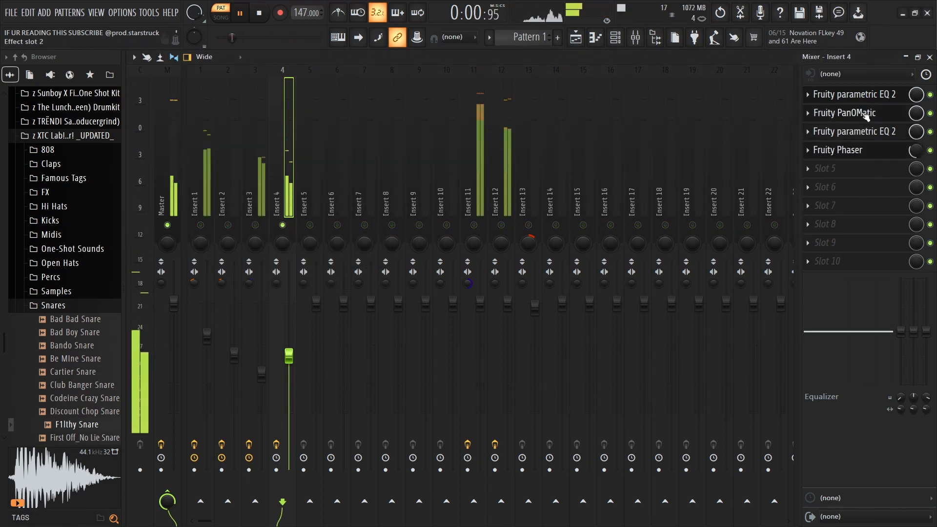
left_click_drag(863, 115, 854, 94)
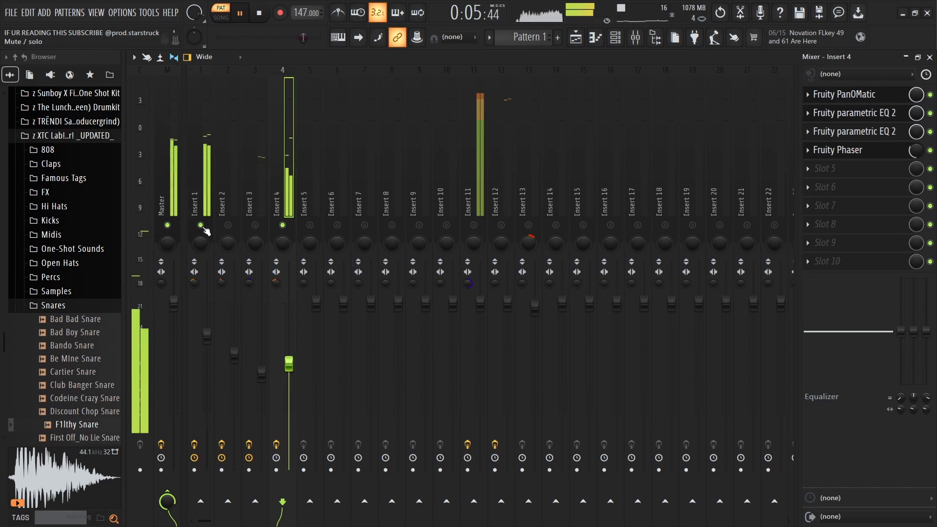
right_click(285, 224)
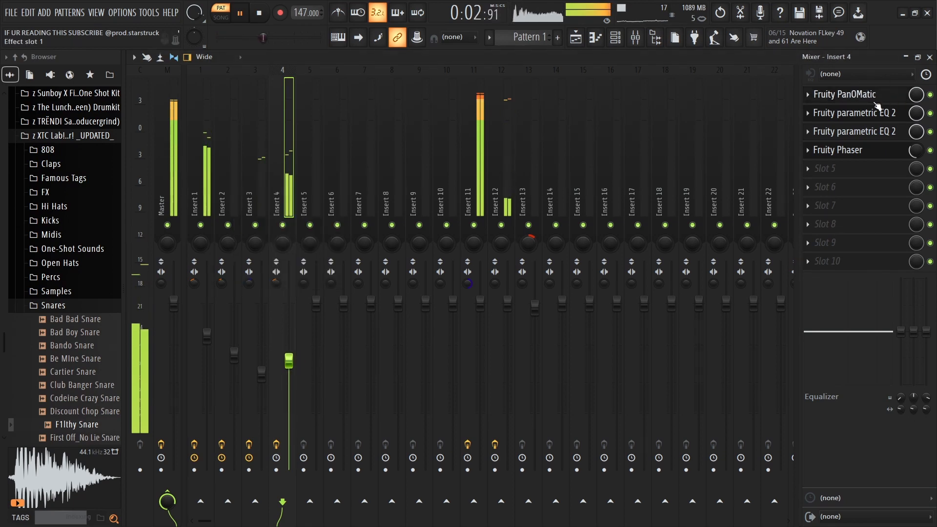
Audition insert 4 with inserts 11 and 1, set its stereo separation to 56% merged, and restore the full mix.
right_click(283, 225)
left_click(474, 225)
left_click(474, 193)
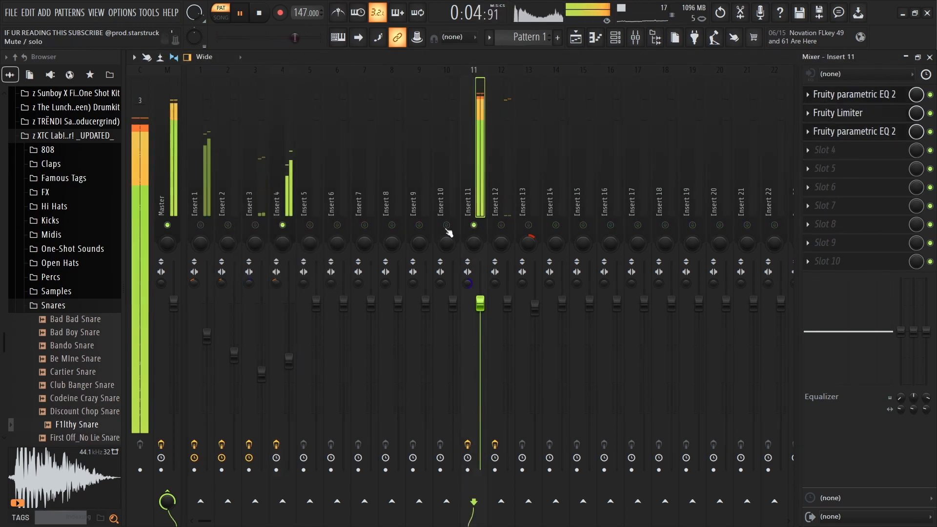
left_click(283, 250)
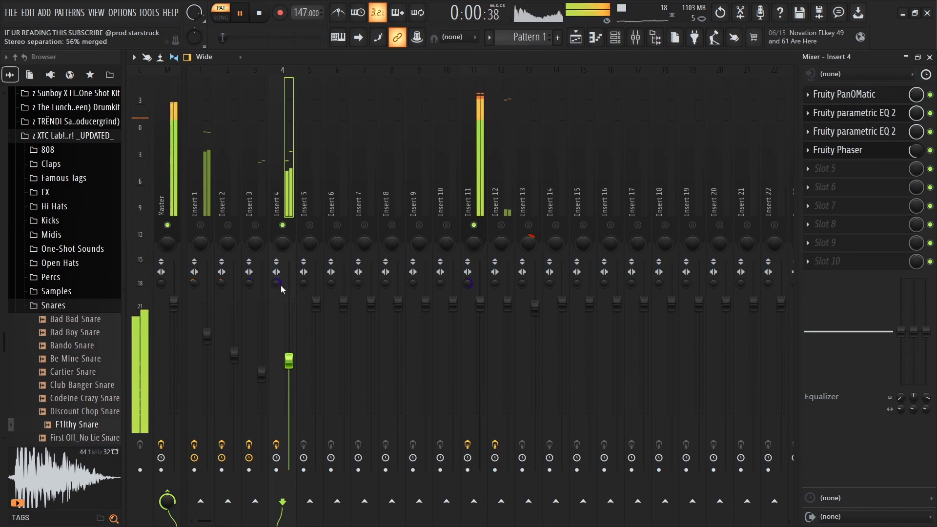
left_click(200, 225)
right_click(288, 225)
right_click(287, 225)
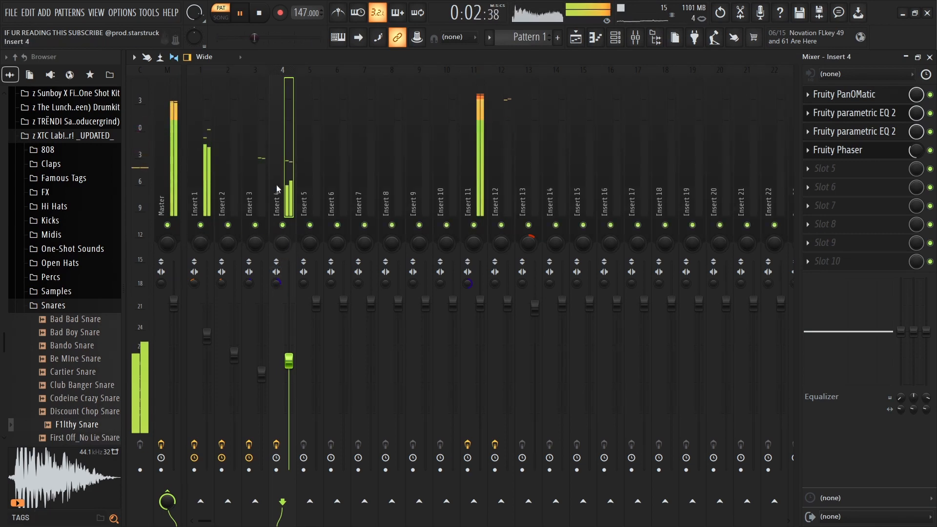
Lower insert 4's volume fader and unmute the Hive channel on insert 2.
left_click(615, 38)
left_click(615, 38)
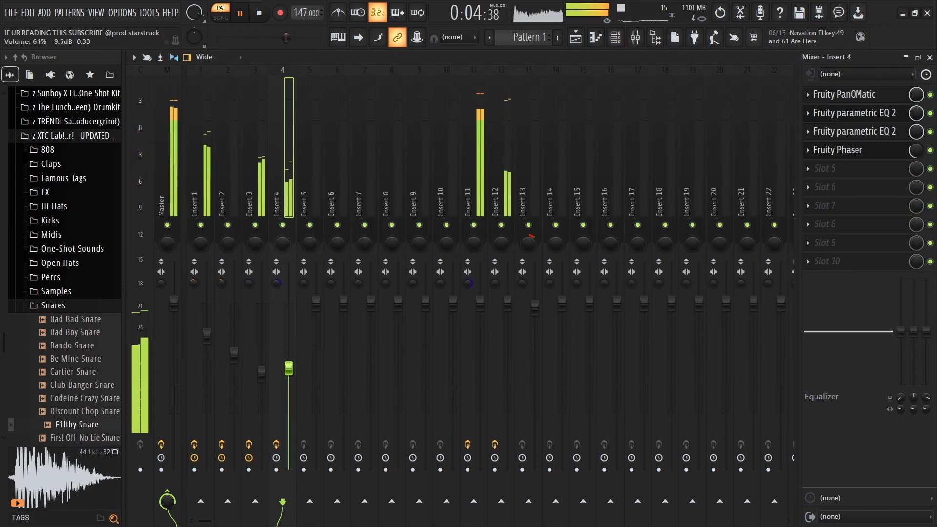
left_click(615, 38)
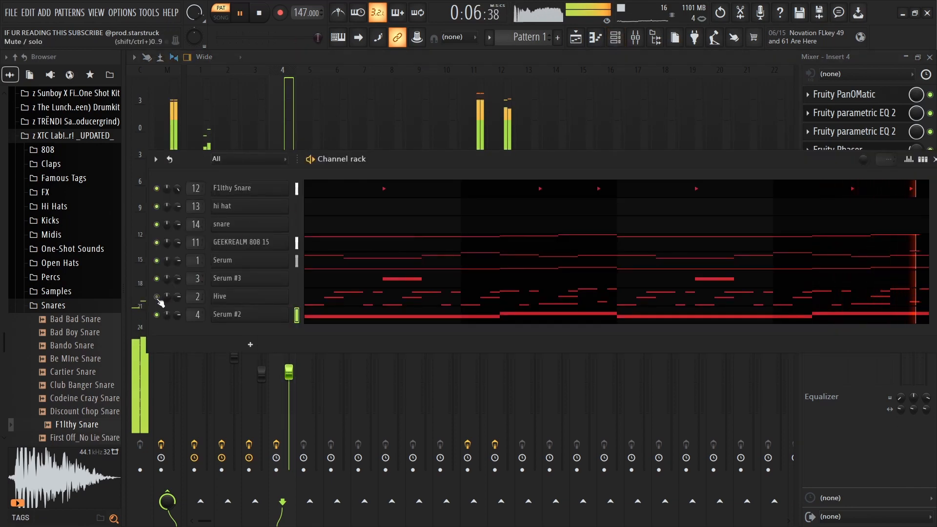
left_click(254, 98)
left_click(225, 237)
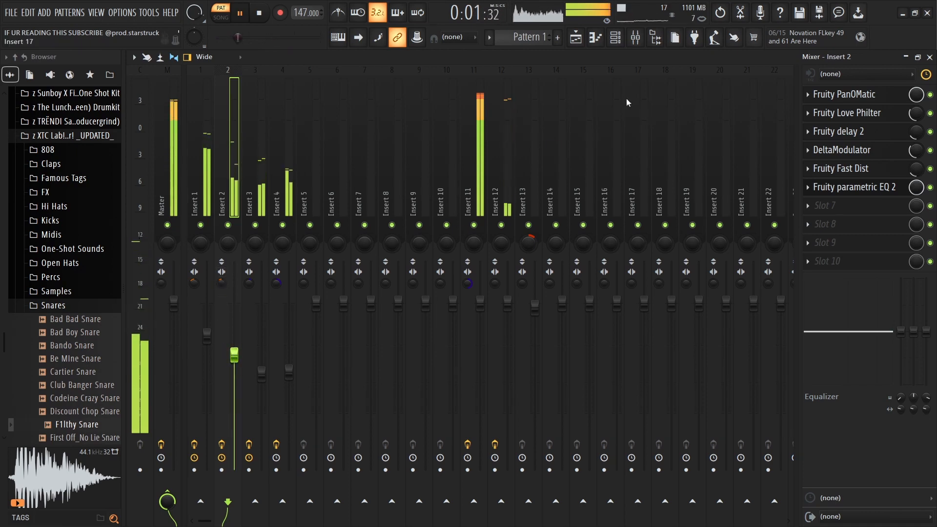
Add the Zay Chant vox sample from the XTC kit's Vox folder as a new channel above the 808.
left_click(615, 38)
left_click(96, 306)
left_click(64, 320)
key("space")
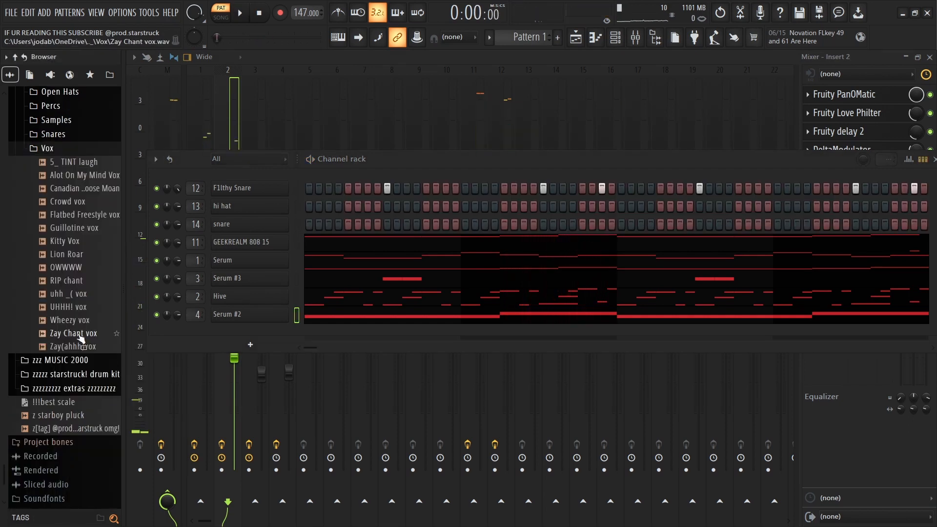
left_click(81, 334)
left_click_drag(227, 237, 229, 240)
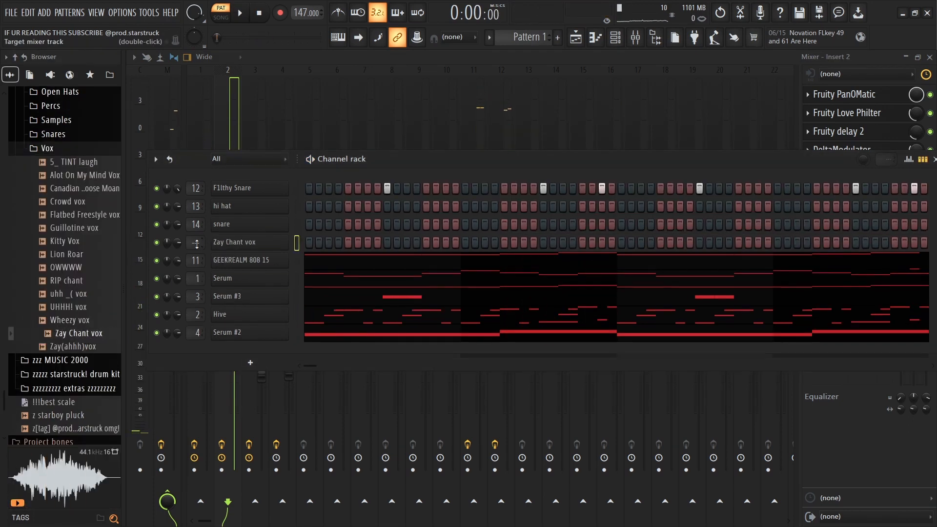
Route Zay Chant vox to insert 15, place hits on steps 5 and 37, and lower its channel volume to 66%.
left_click(288, 239)
left_click_drag(358, 326, 358, 317)
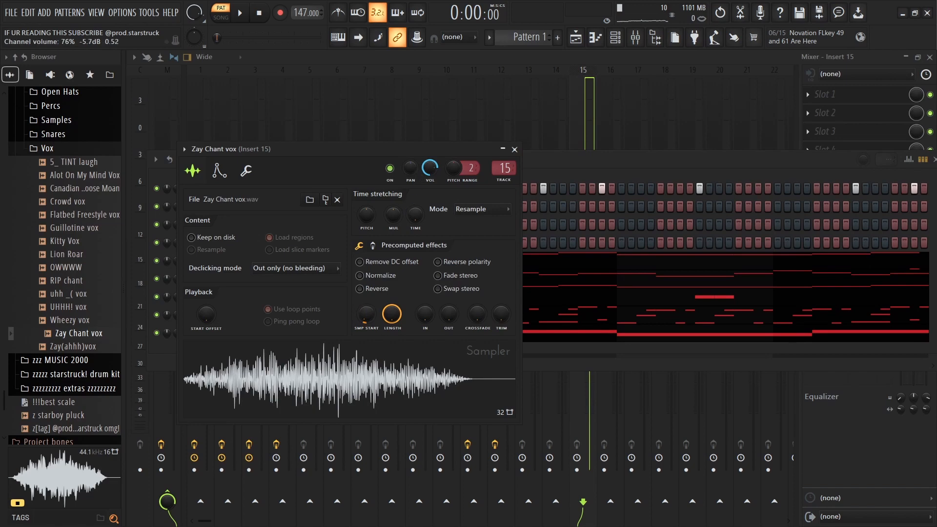
left_click(514, 149)
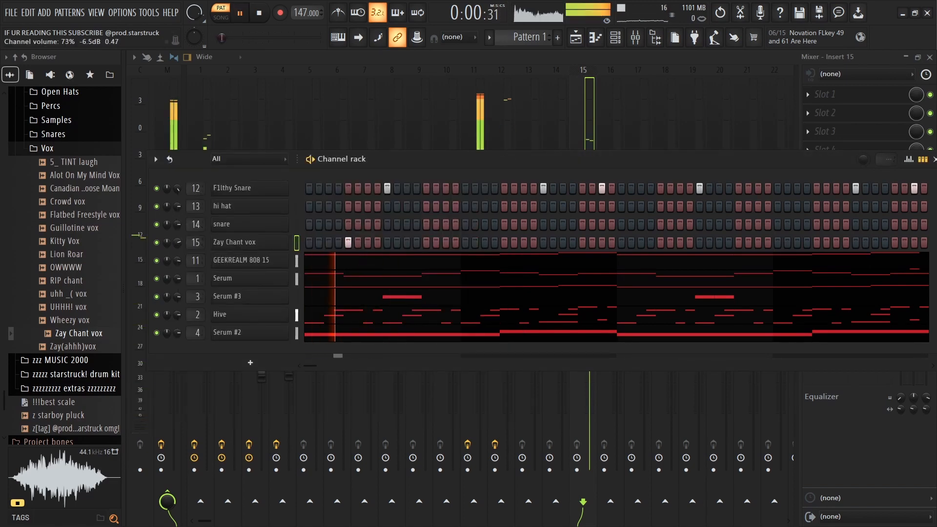
left_click_drag(180, 243, 180, 248)
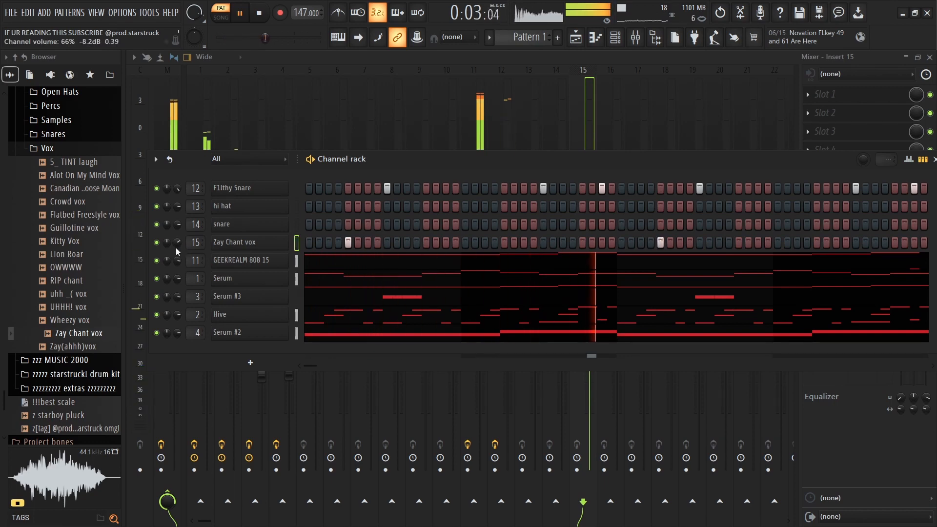
Replace the snare channel's sample with the !oh 808 mafia! open hat from the d!sney kit, panned 36% left at 78% volume.
left_click(91, 150)
left_click(65, 122)
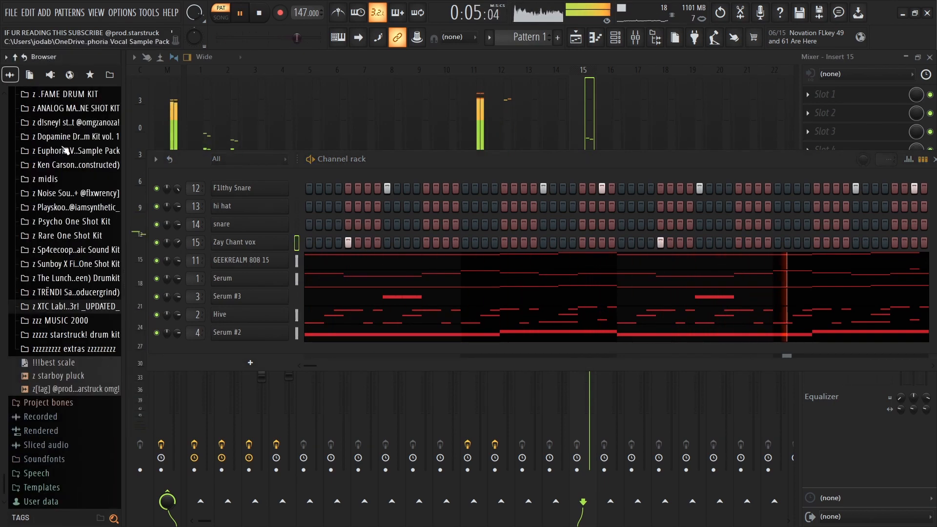
left_click(68, 123)
left_click(53, 137)
left_click(66, 207)
left_click_drag(89, 220, 242, 226)
left_click(243, 226)
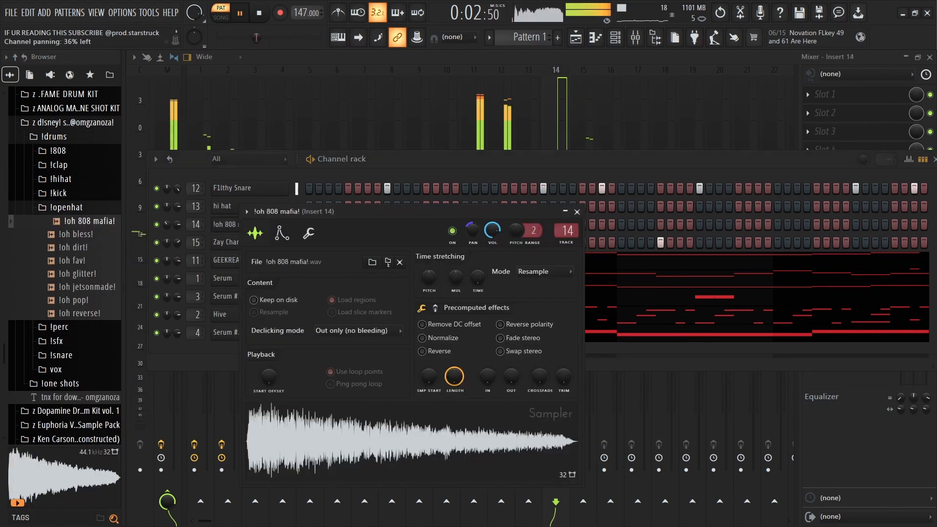
key("space")
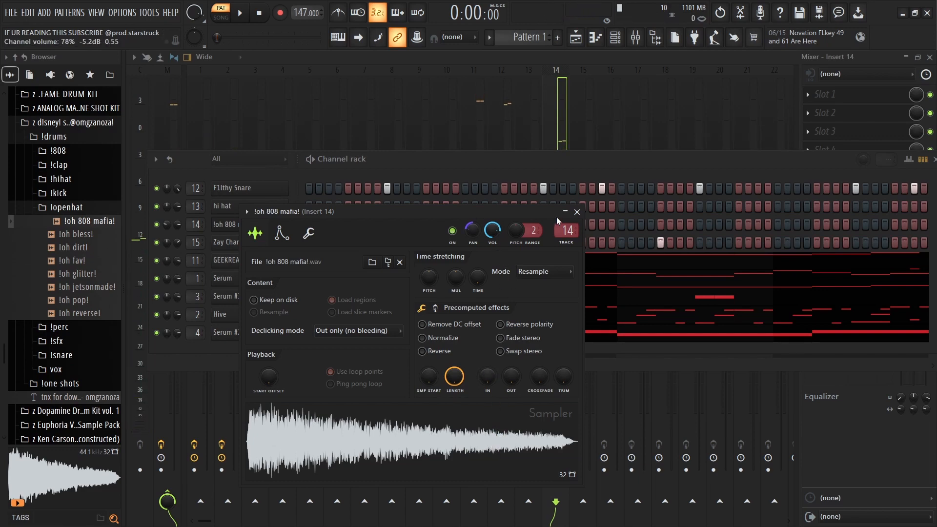
Place !oh 808 mafia! open hat hits on steps 1, 13, 33 and 45.
left_click(576, 211)
key("space")
left_click(426, 224)
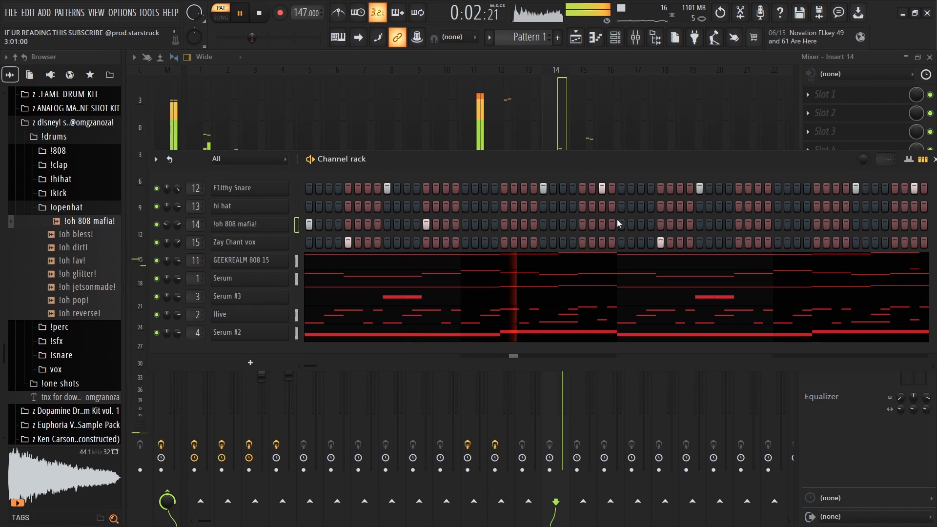
left_click(737, 224)
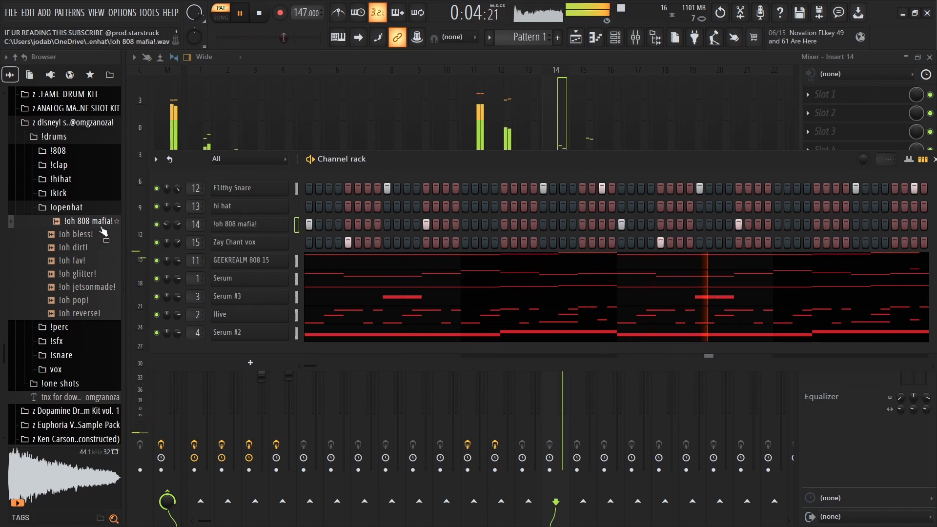
Add the !sfx drip! sample from the d!sney kit's !sfx folder as a new channel above the 808, routed to insert 16.
left_click(63, 207)
left_click(56, 236)
key("space")
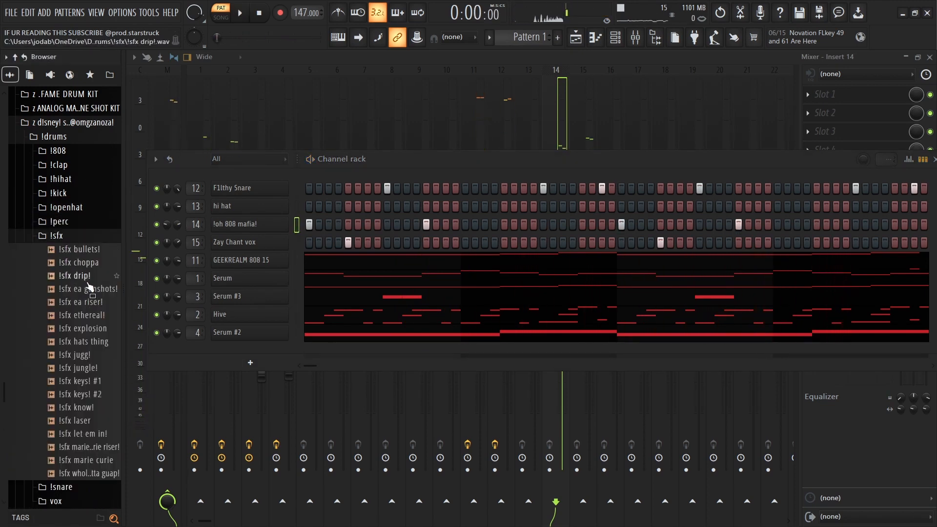
left_click_drag(80, 276, 202, 236)
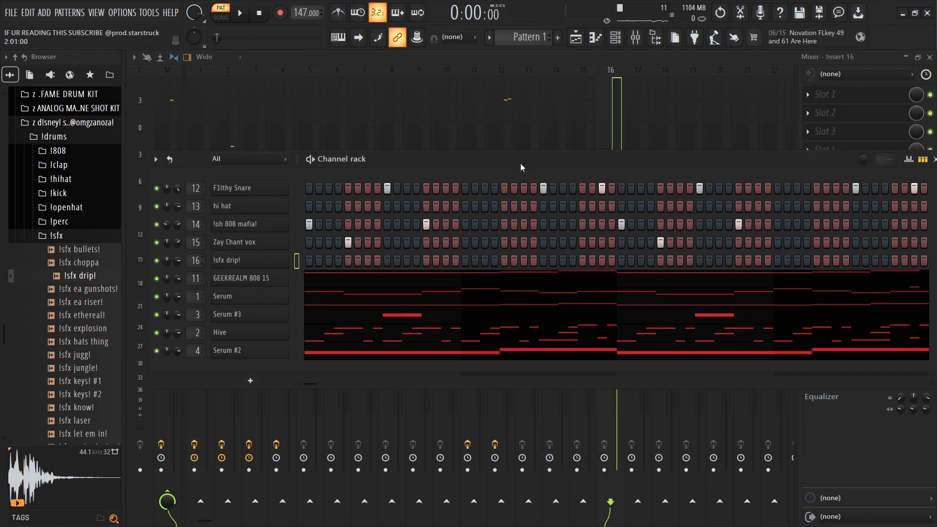
Load Fruity parametric EQ 2 on insert 16, cutting the lows with bands 1 and 2 and slightly boosting the treble.
left_click(607, 105)
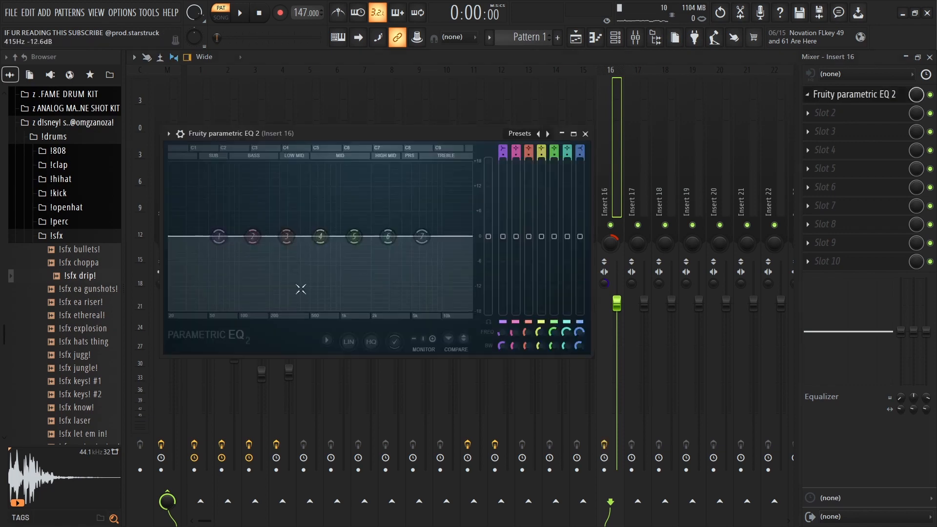
left_click_drag(241, 287, 285, 299)
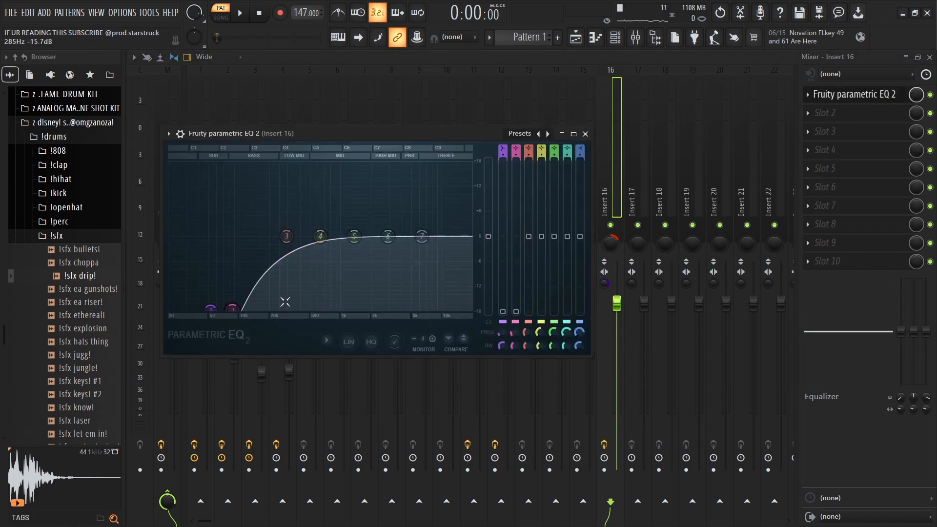
left_click_drag(429, 236, 433, 219)
left_click(615, 38)
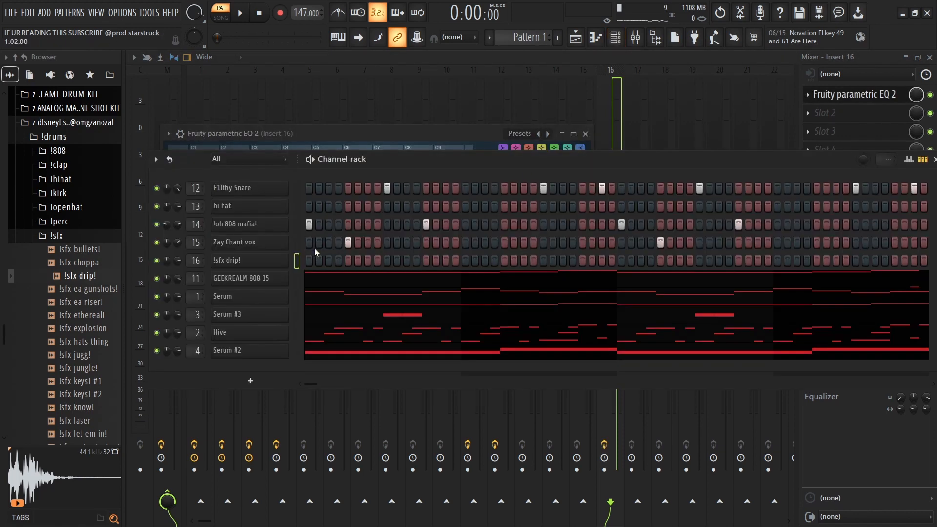
Shorten the !sfx drip! sample's tail with a quick fade-out and place a hit on step 1.
left_click(263, 265)
left_click_drag(464, 329, 464, 315)
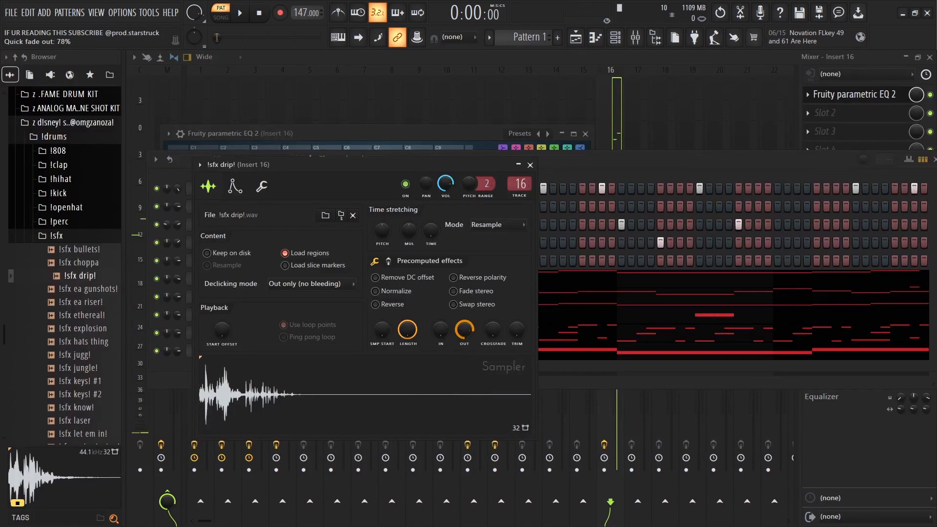
left_click(449, 416)
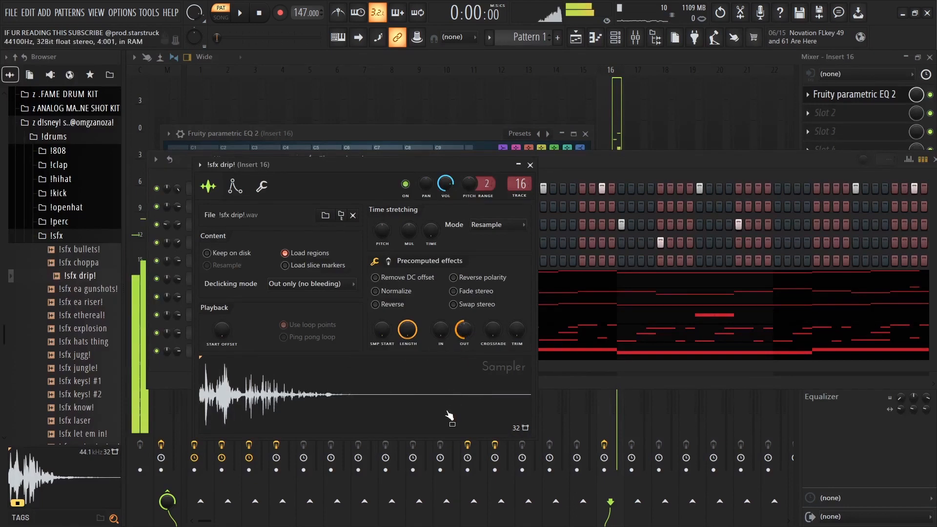
left_click(530, 164)
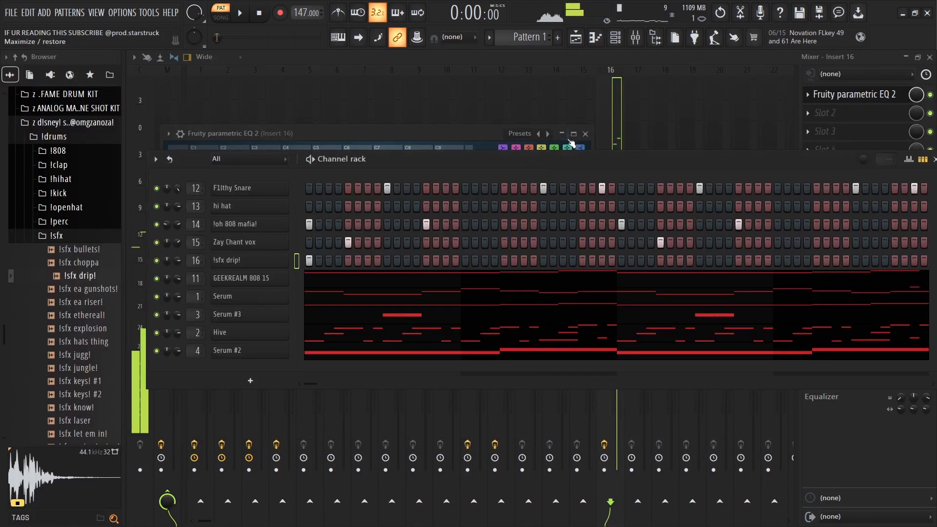
Play the pattern and unmute inserts 2, 13, 14 and 17 to 20 in the mixer.
key("space")
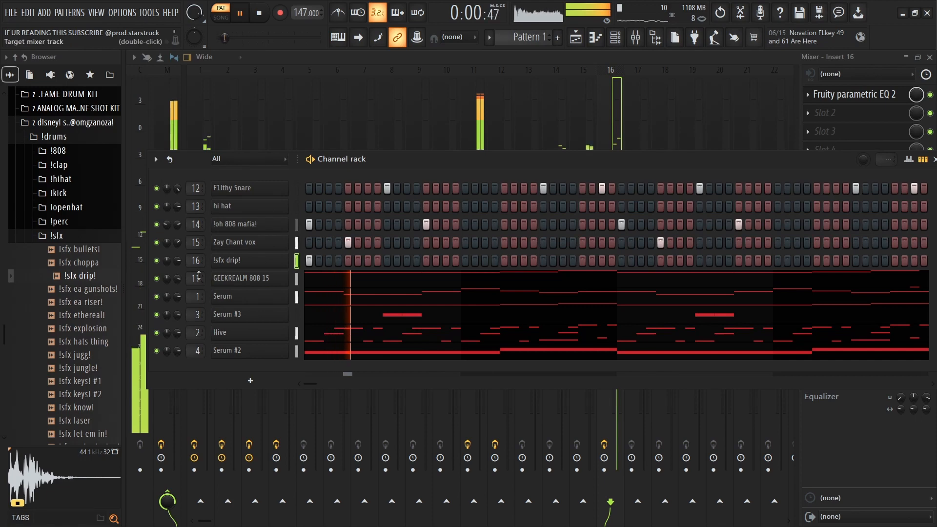
left_click(491, 145)
key("space")
left_click(480, 205)
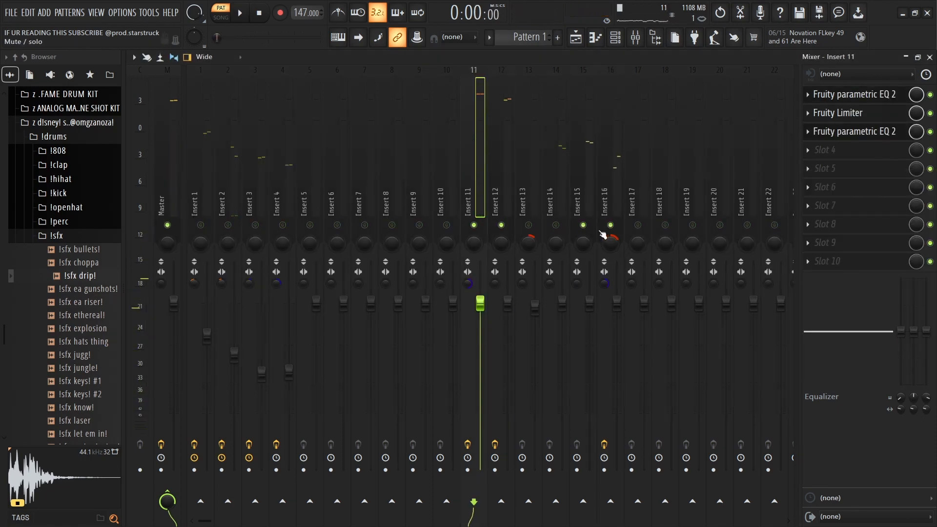
left_click(229, 225)
key("space")
left_click(235, 210)
left_click(617, 190)
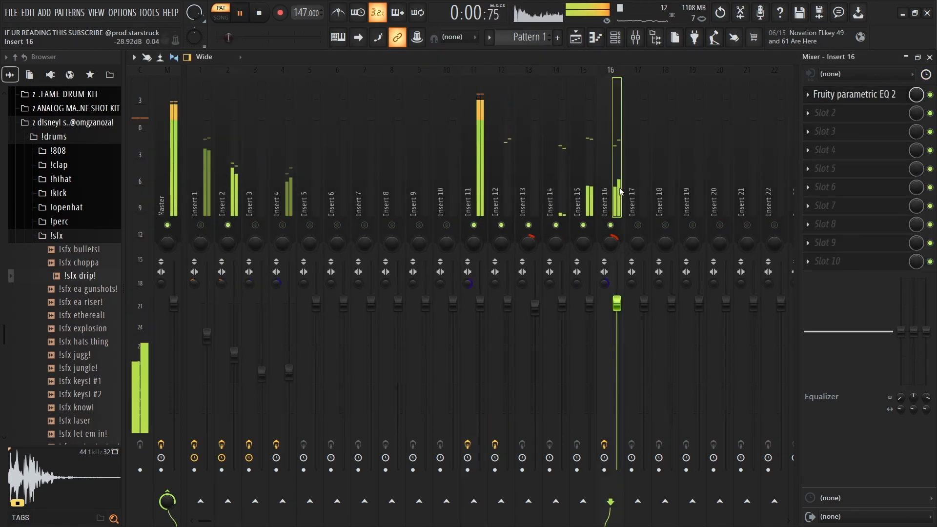
left_click(638, 225)
left_click(664, 225)
left_click(692, 225)
left_click(719, 225)
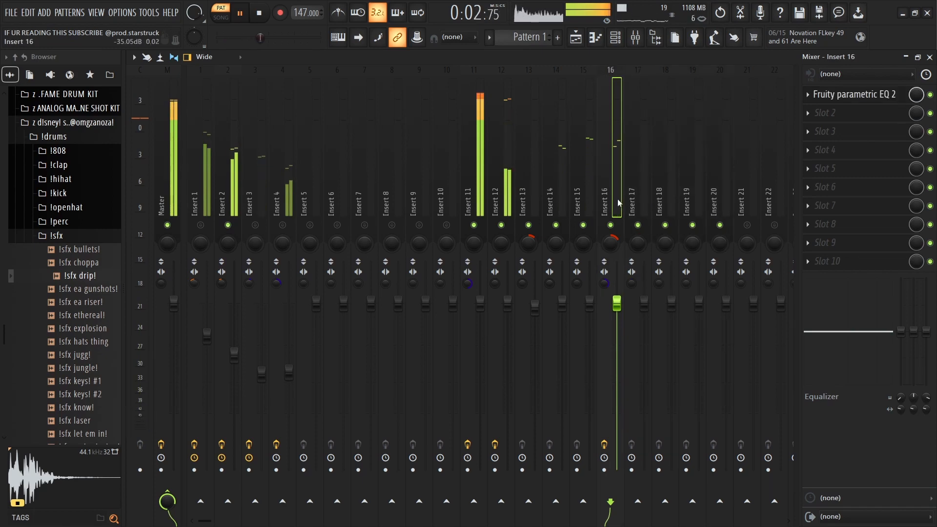
Slightly reduce insert 16's right panning while checking it against the playing pattern.
left_click(618, 43)
key("space")
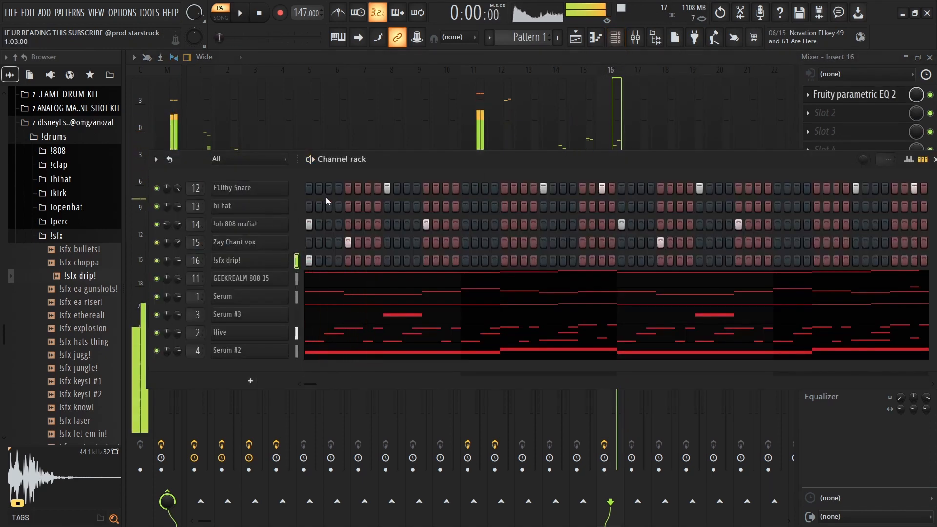
left_click(610, 134)
key("space")
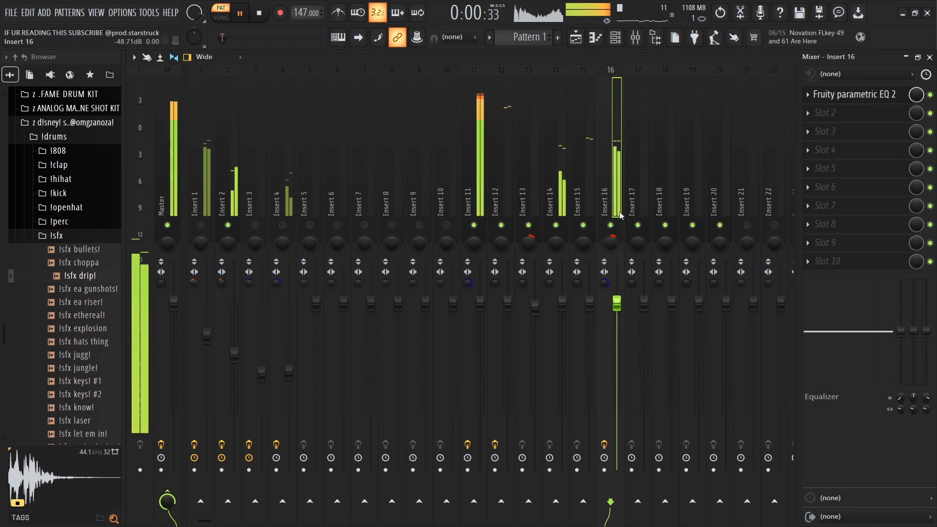
Lower the !sfx drip! channel volume and add a hit on step 33.
left_click(617, 41)
key("space")
left_click_drag(178, 261, 177, 270)
key("space")
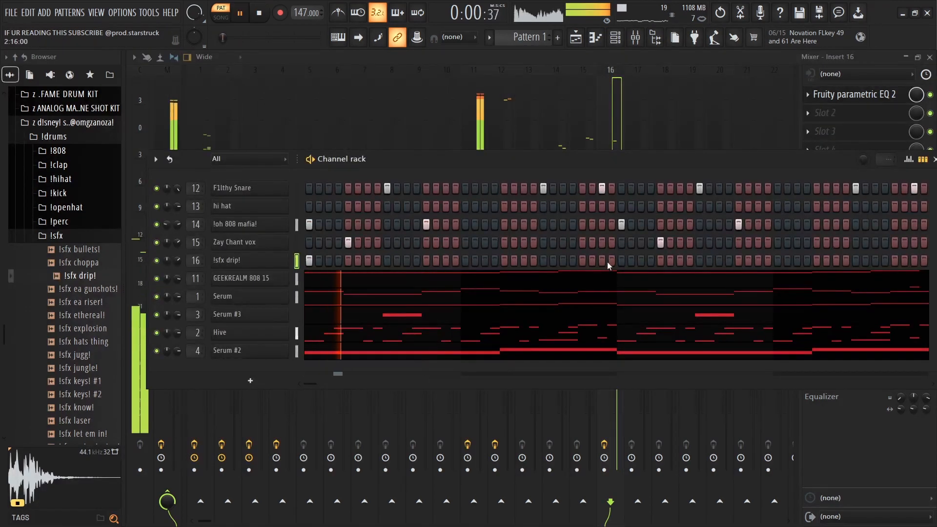
left_click(621, 260)
Collapse the !sfx folder and place hi hat hits on steps 1, 2 and 3.
left_click(102, 237)
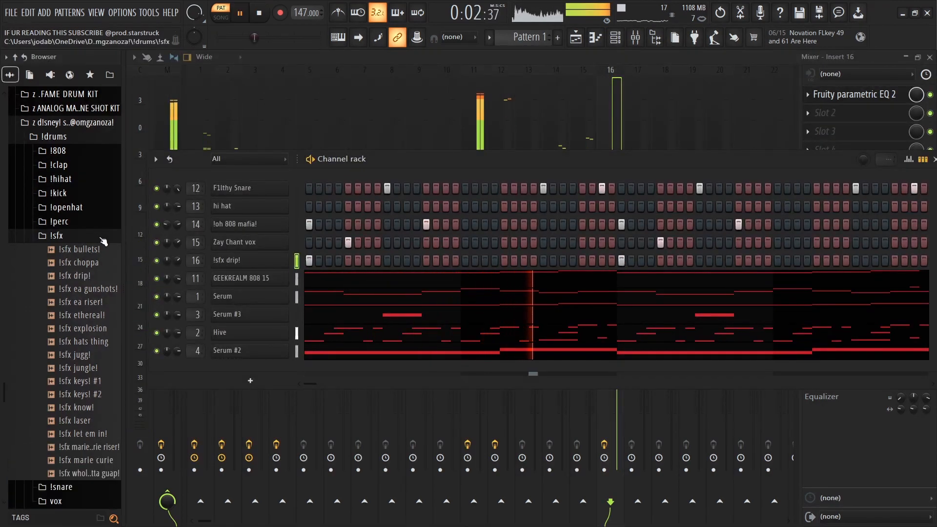
key("space")
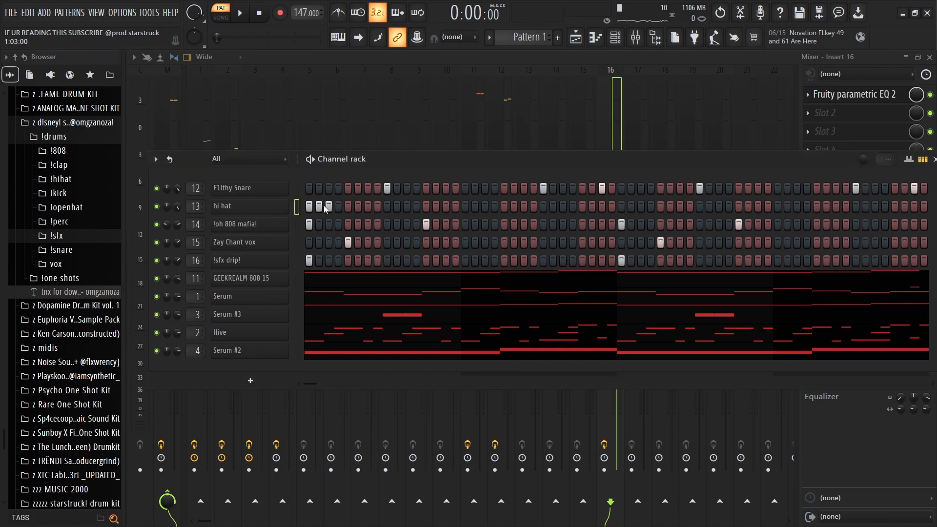
key("space")
Load Fruity Fast Dist in insert 13's first effect slot and leave only the drum inserts 12 to 16 audible.
left_click(528, 122)
key("space")
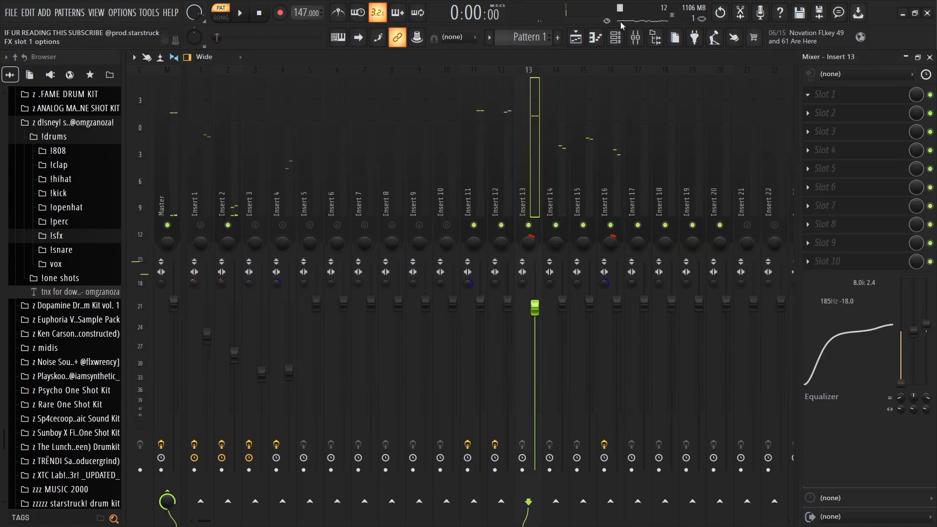
key("Escape")
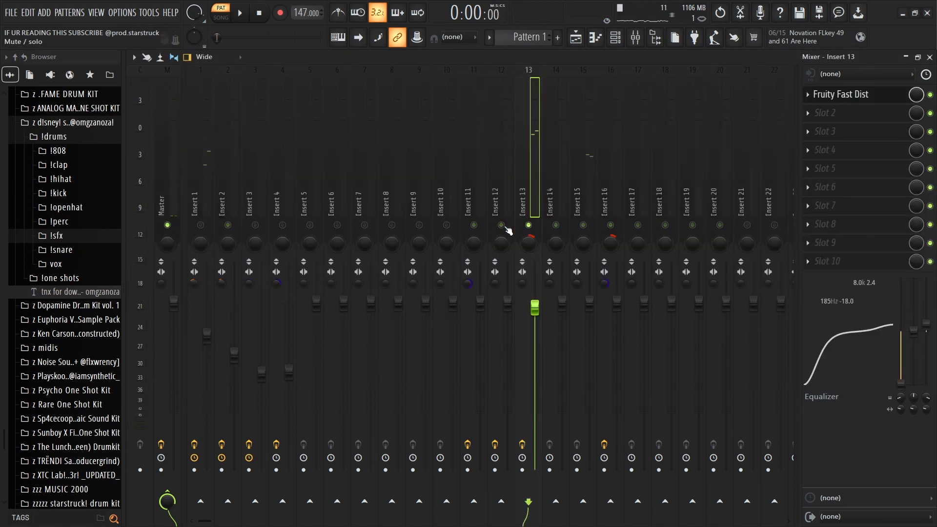
left_click(610, 225)
key("space")
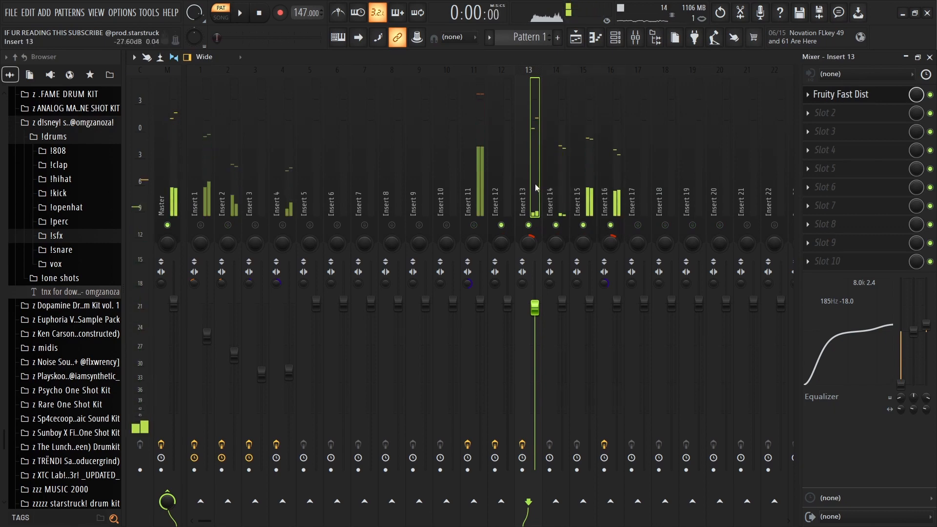
Set Fruity Fast Dist's mix level to 27% and pan insert 13 to 13% right.
key("space")
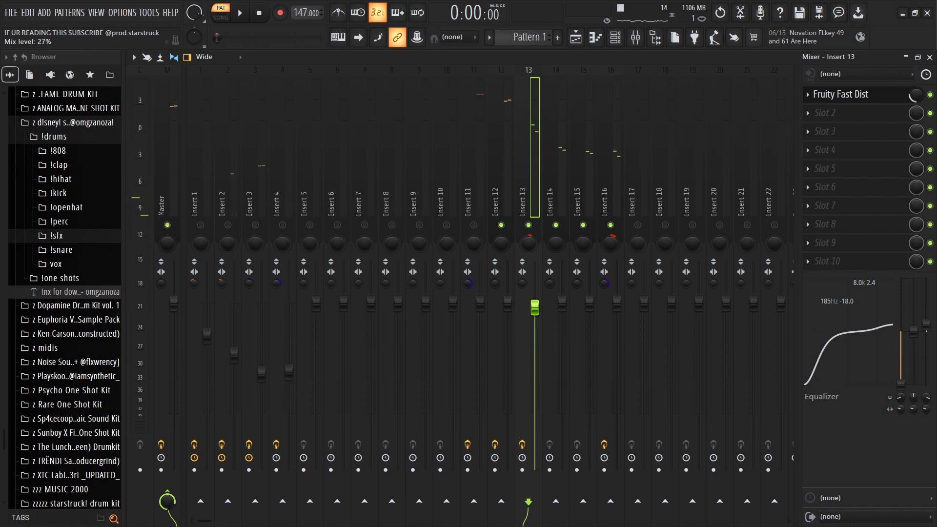
key("space")
key("space")
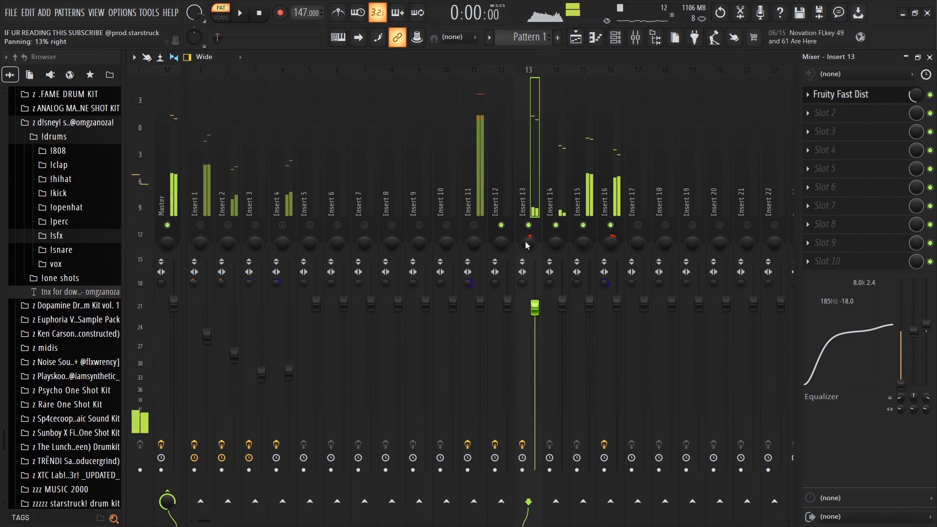
key("space")
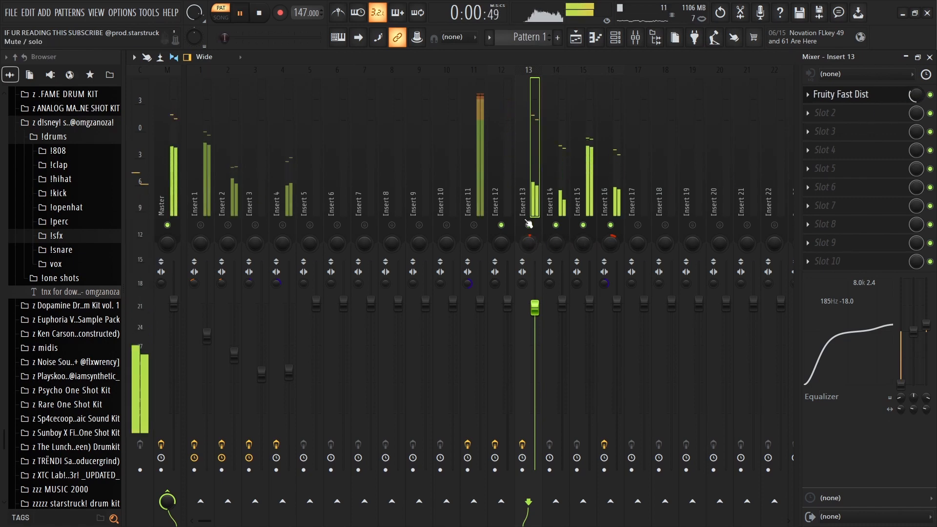
Unmute the 808 on insert 11, and set insert 13 to 92% volume and 15% right panning.
left_click(473, 225)
left_click_drag(535, 308, 535, 316)
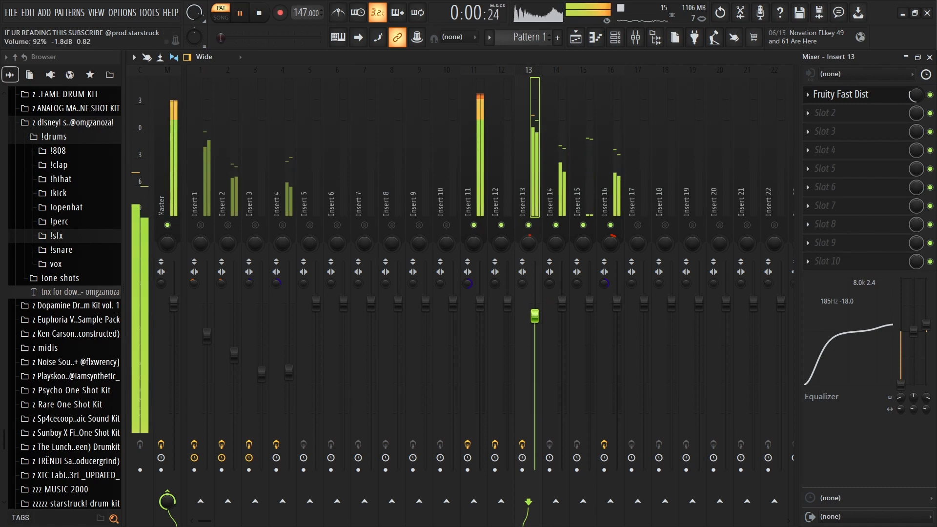
key("space")
key("space")
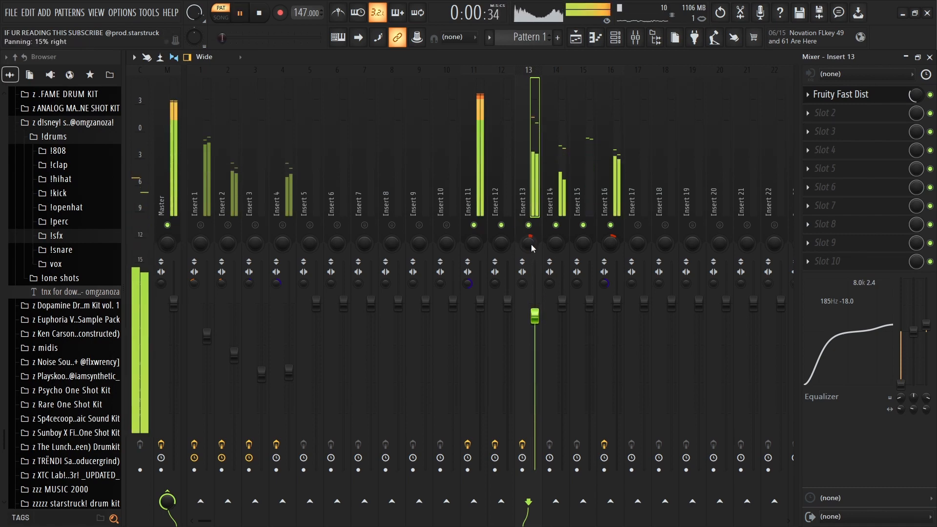
Fill the hi hat channel with hits on every second step across the pattern.
left_click(634, 37)
left_click(635, 37)
key("space")
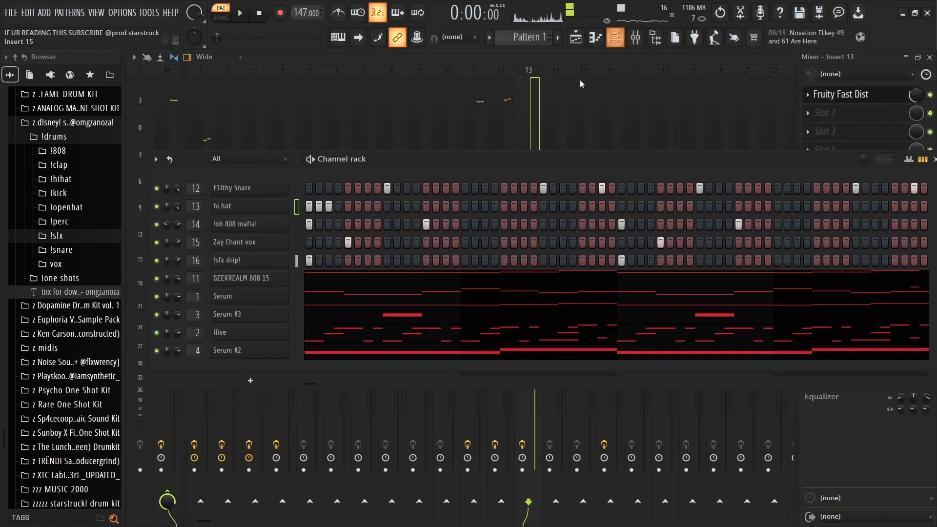
key("space")
key("space")
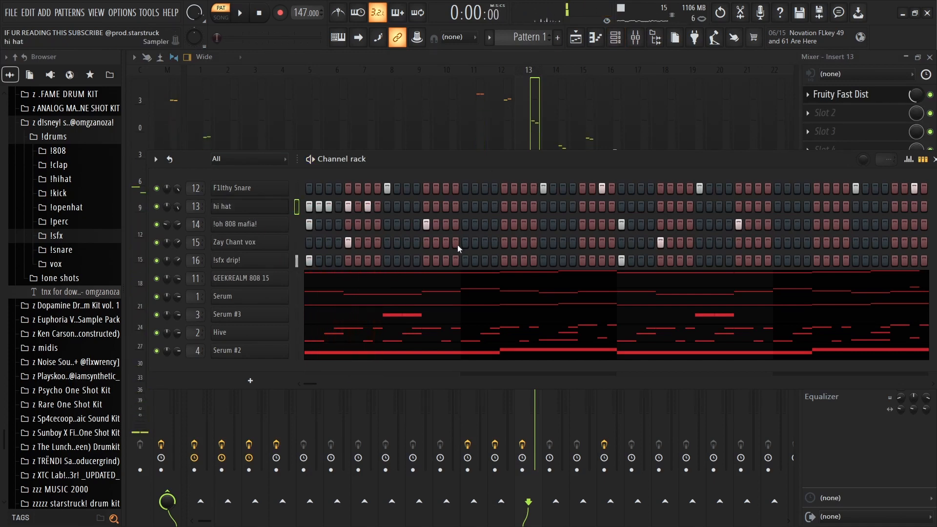
key("space")
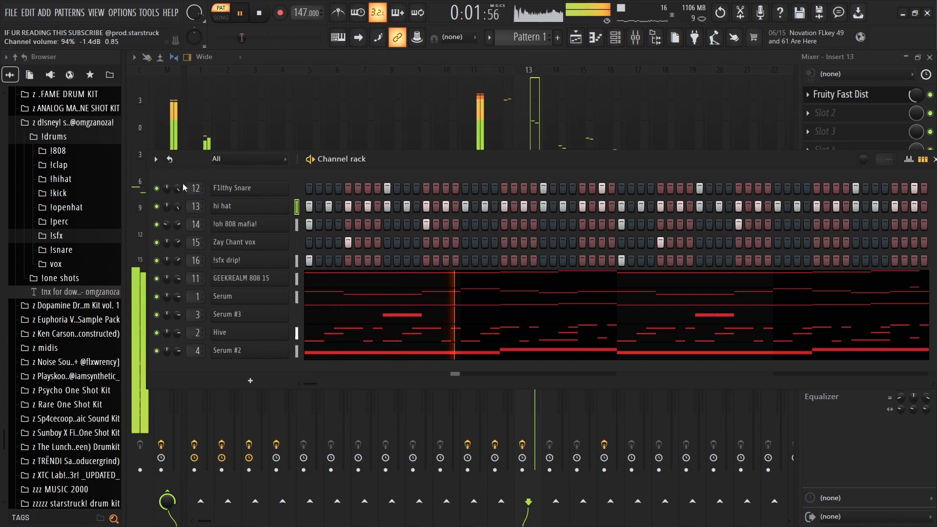
Raise insert 13's volume fader to bring the hi hat up in the mix.
left_click(548, 129)
mouse_move(535, 316)
left_mouse_down()
mouse_move(534, 293)
mouse_move(534, 303)
left_mouse_up()
key("F6")
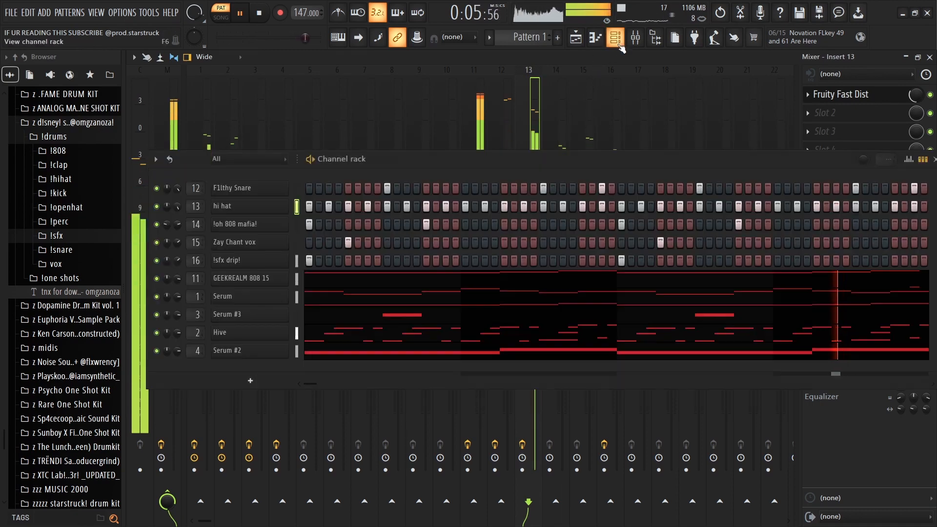
Add hi hat hits on steps 2, 10, 22 and 26, and remove the one on step 17.
left_click(318, 205)
left_click(396, 206)
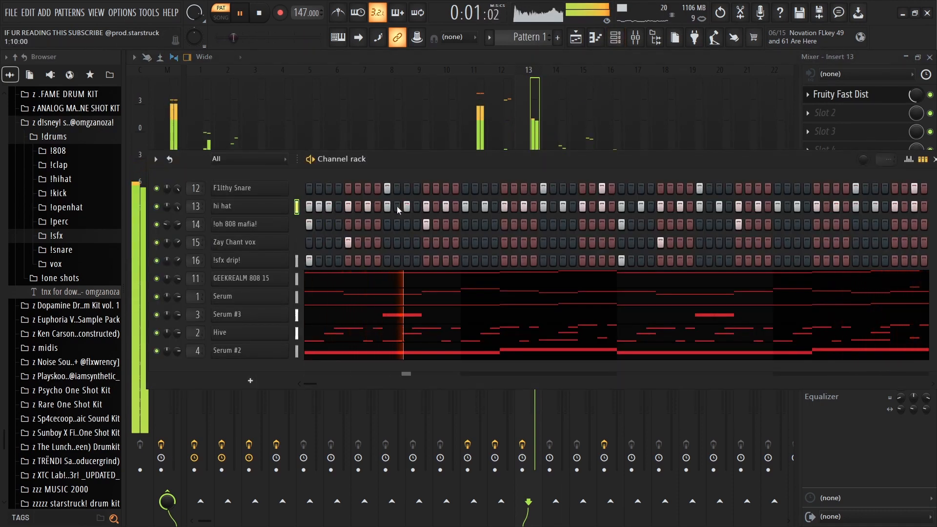
left_click(513, 206)
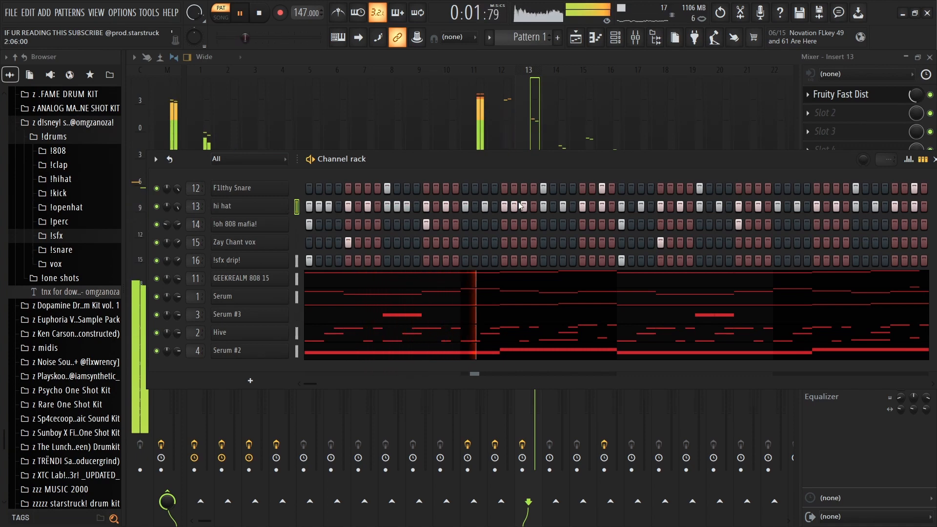
key("space")
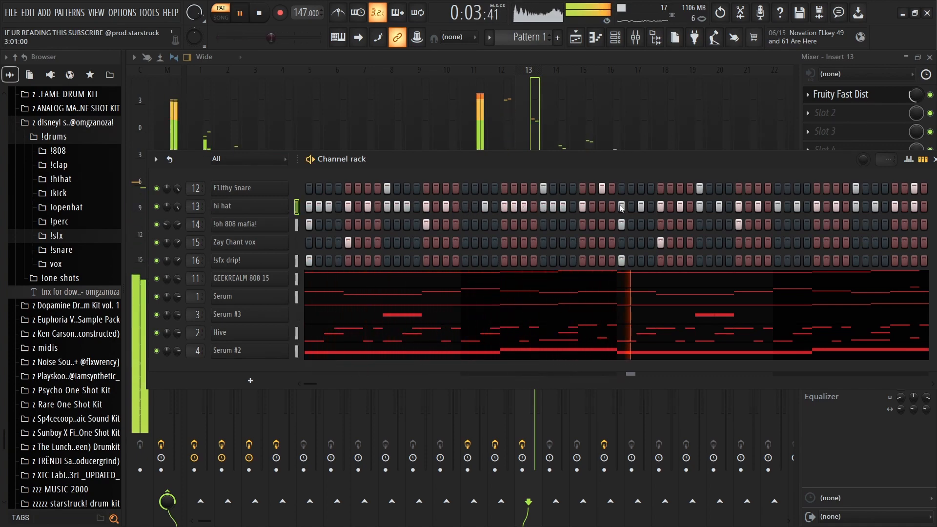
Clear the hi hat hits from step 31 onward and show all channels as note previews instead of steps.
key("space")
left_click_drag(603, 207, 926, 213)
left_click(922, 160)
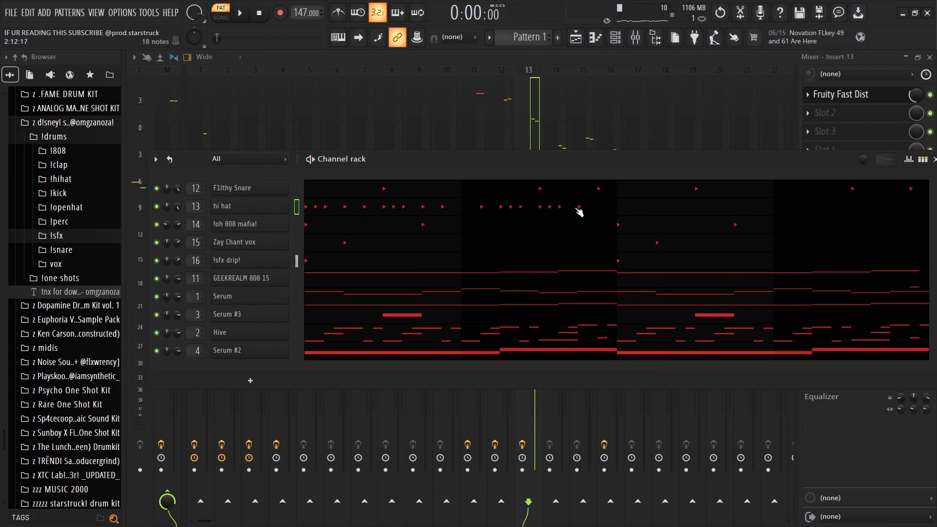
Duplicate the two-bar hi hat note pattern in its piano roll to fill bars 3 and 4.
left_click(578, 211)
key("ctrl+b")
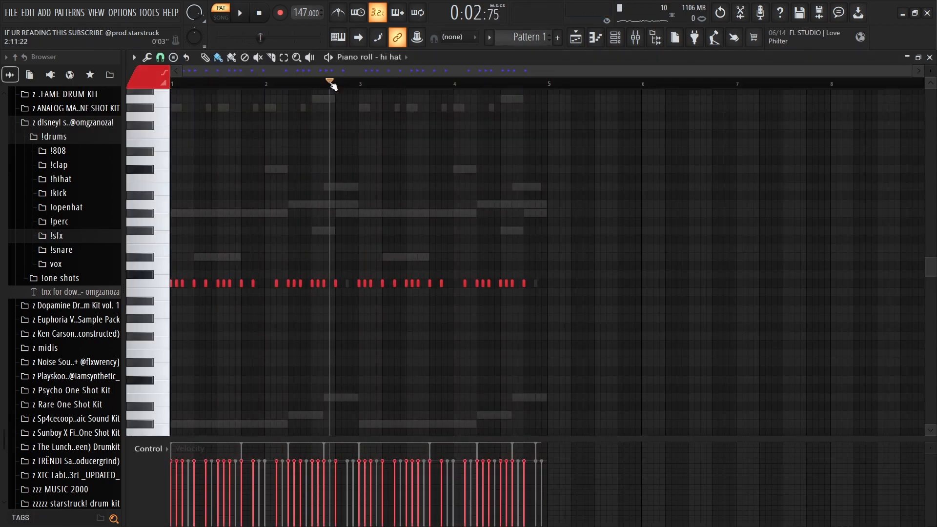
left_click(332, 84)
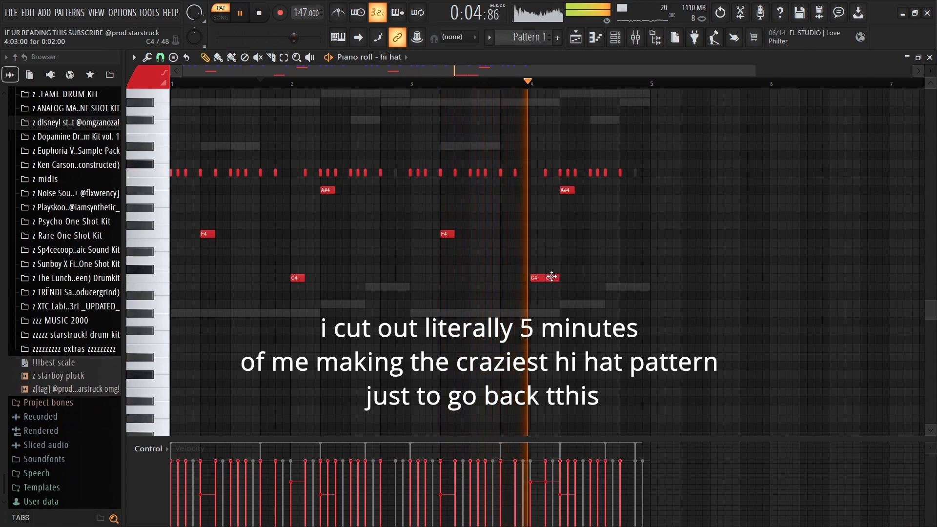
Add short C4 hi hat notes at bar 1 step 13, bar 2 step 3 and bar 3 step 13.
key("b")
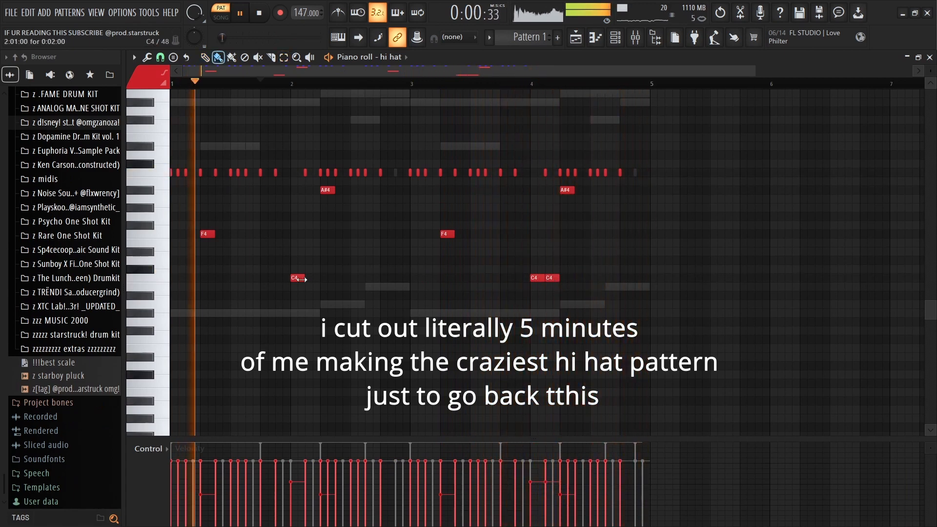
left_click(310, 279)
key("space")
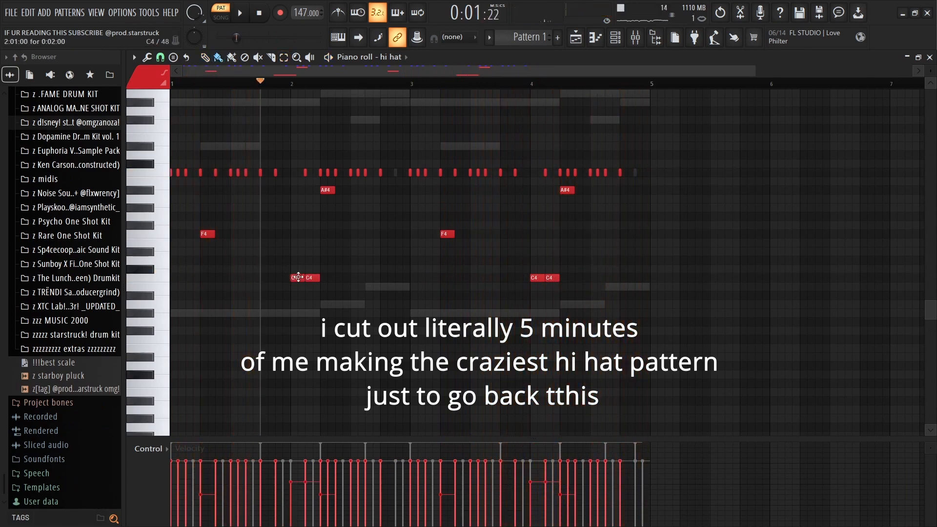
key("space")
left_click(268, 278)
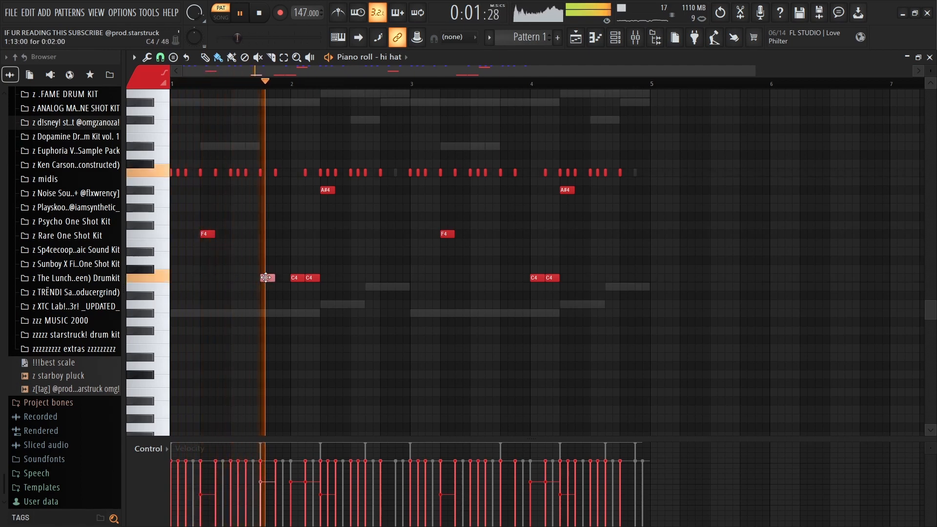
left_click(507, 278)
key("e")
left_click_drag(515, 279, 470, 280)
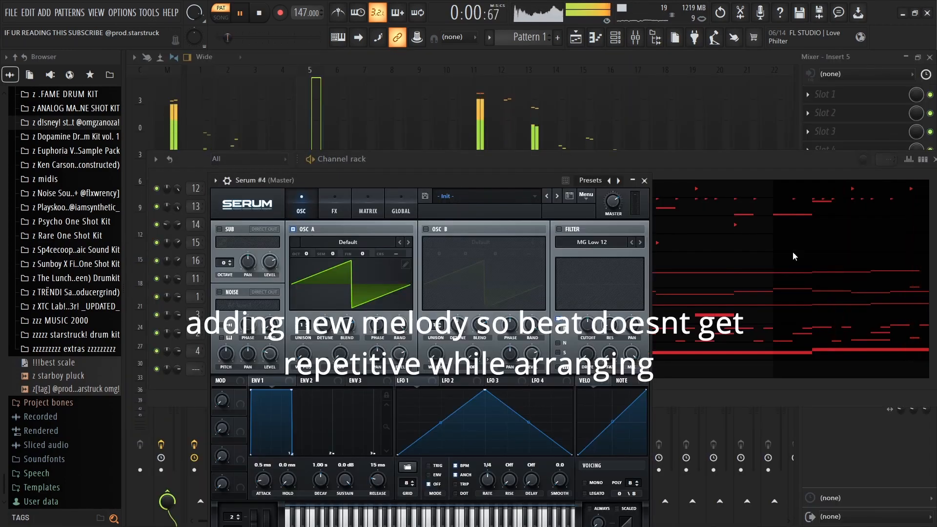
Copy the Serum channel's notes into the new Serum #4 channel.
left_click(644, 180)
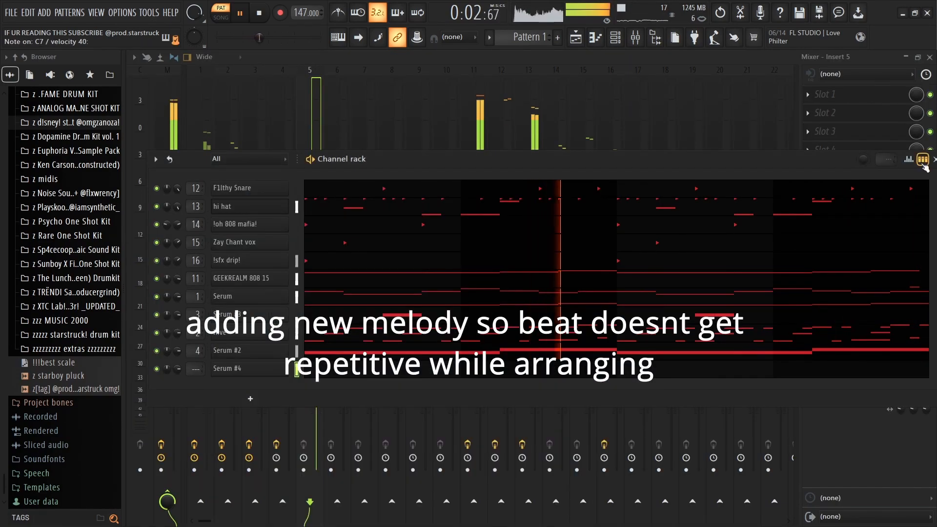
left_click(922, 160)
left_click(922, 159)
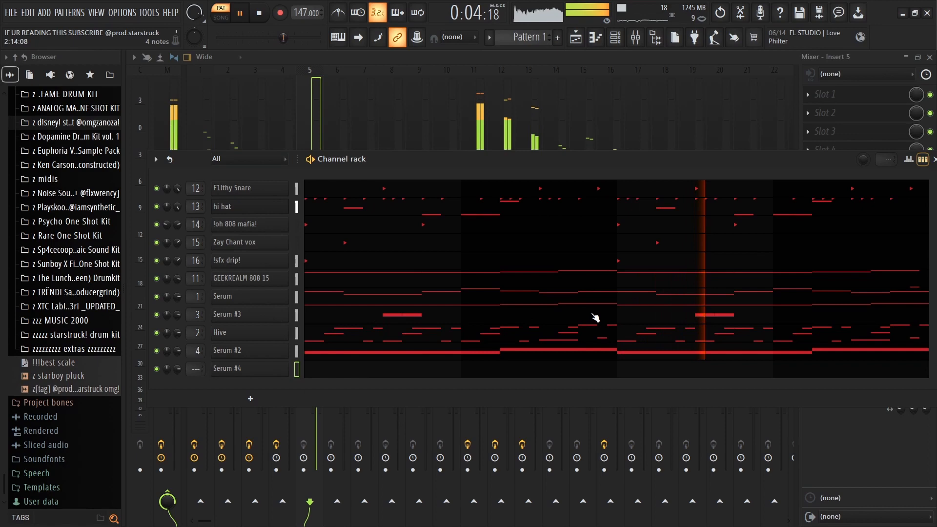
left_click(297, 298)
key("ctrl+c")
left_click(297, 370)
key("ctrl+v")
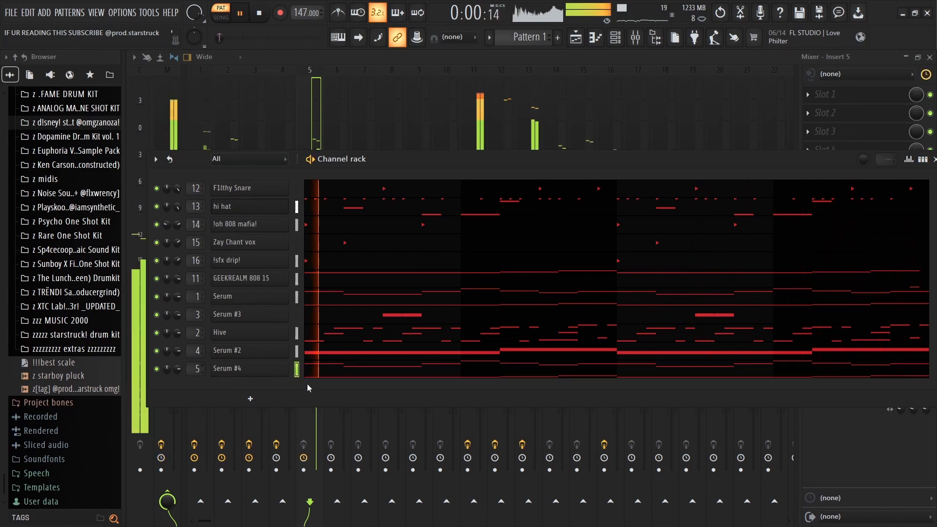
Delete Serum #4's upper notes and layer copies of the remaining low melody seven semitones higher, starting on D#4.
left_click(311, 369)
scroll(285, 306, "up", 1)
key("e")
left_click_drag(721, 255, 185, 126)
key("Delete")
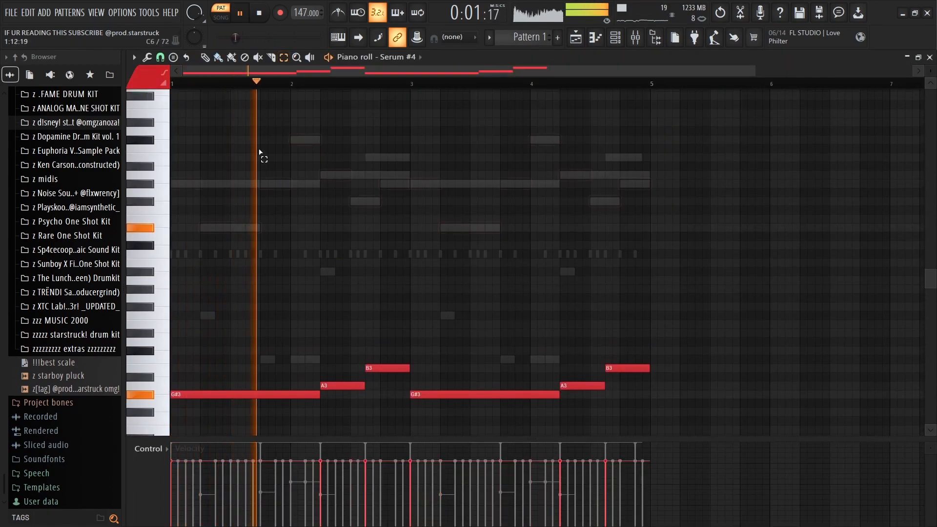
key("ctrl+a")
left_click_drag(197, 394, 192, 330, "shift")
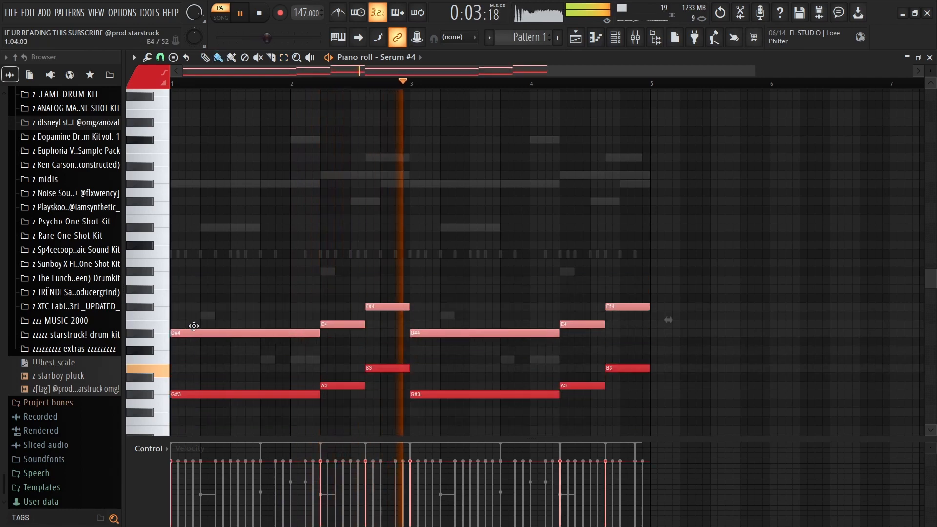
Audition all Serum #4 notes an octave higher and return them to their original octave.
key("b")
key("e")
left_click_drag(662, 265, 163, 445)
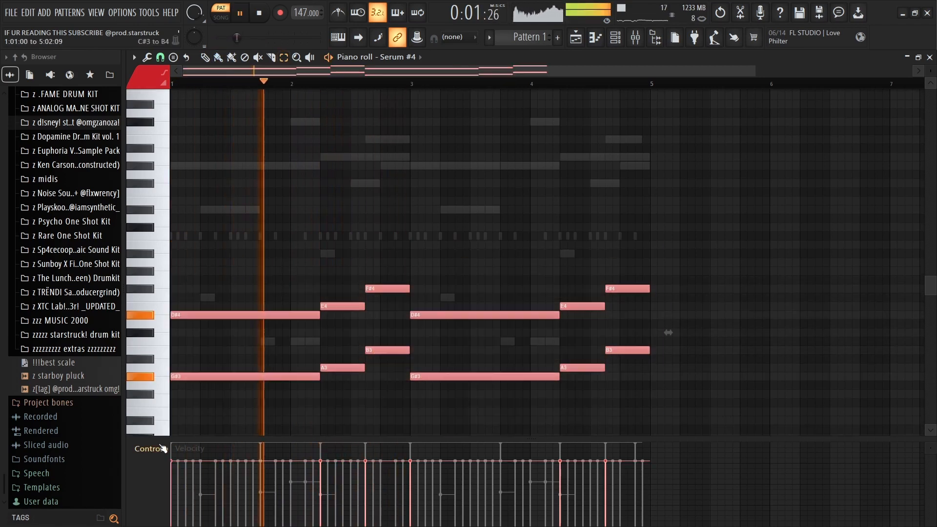
key("space")
key("space")
key("space")
key("ctrl+Up")
key("space")
key("space")
key("ctrl+Down")
key("space")
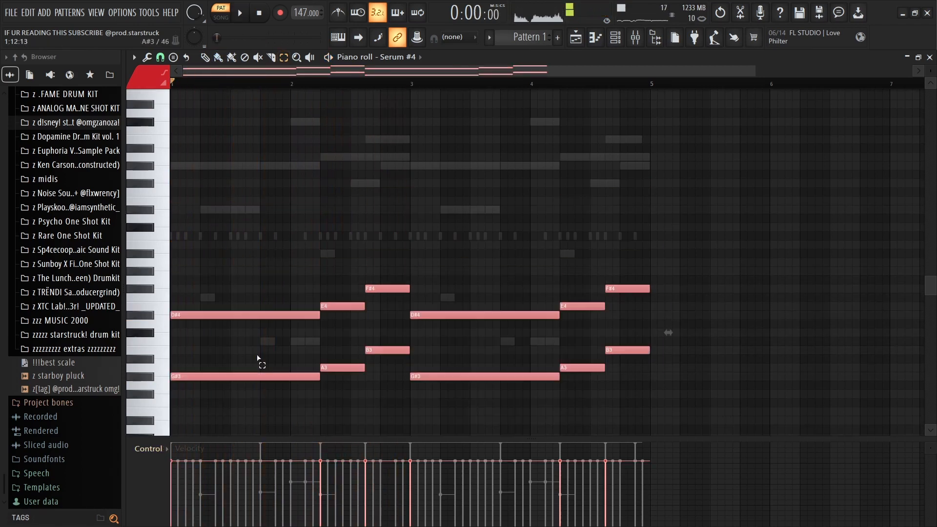
Add Fruity parametric EQ 2 to insert 5 with the 20Hz + 18kHz cut preset and raise its low cut into the bass range.
left_click(635, 37)
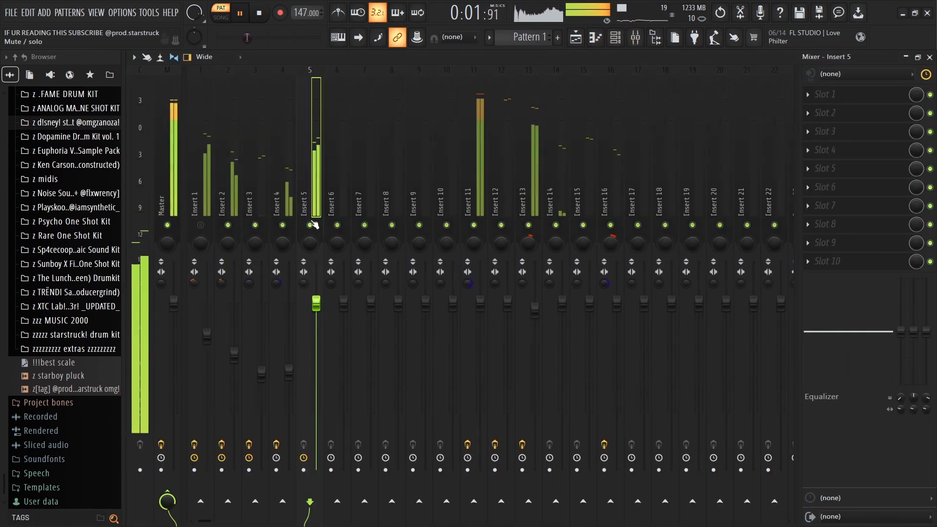
left_click(610, 128)
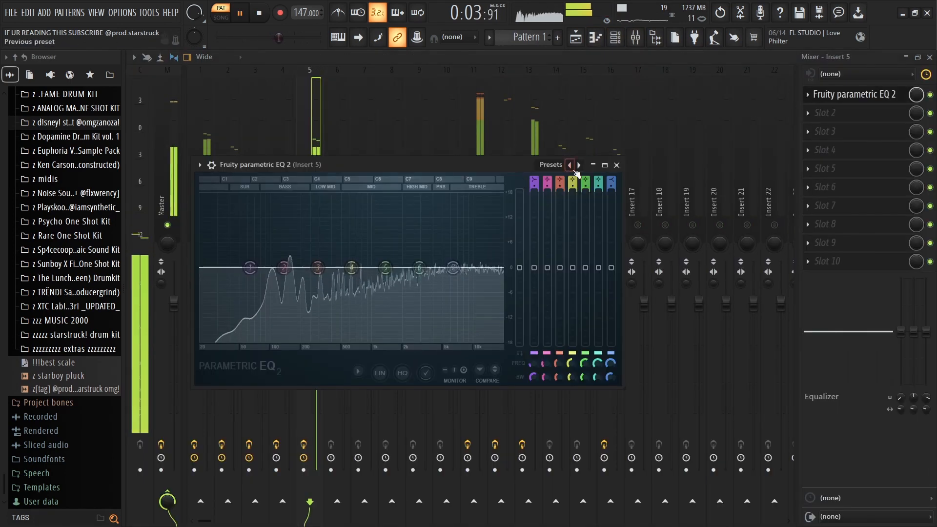
left_click(579, 165)
left_click(578, 165)
left_click_drag(221, 268, 292, 267)
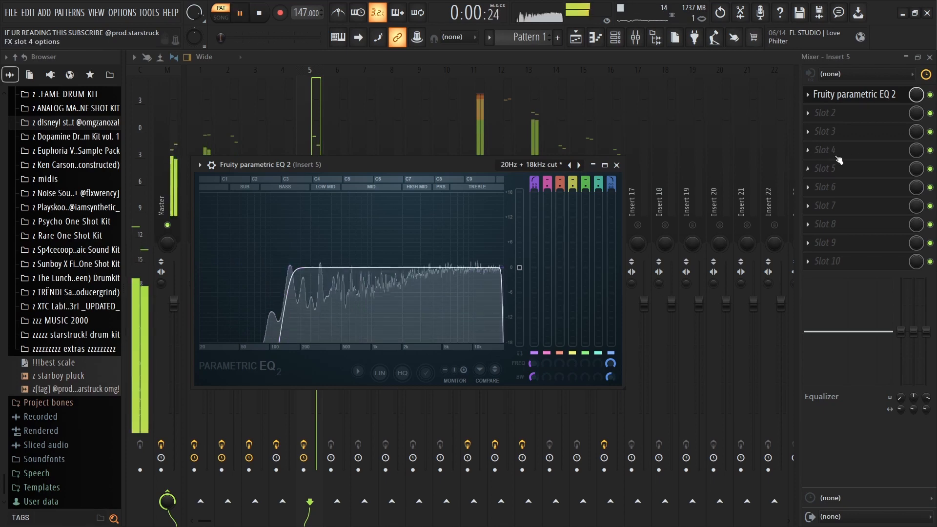
left_click(616, 165)
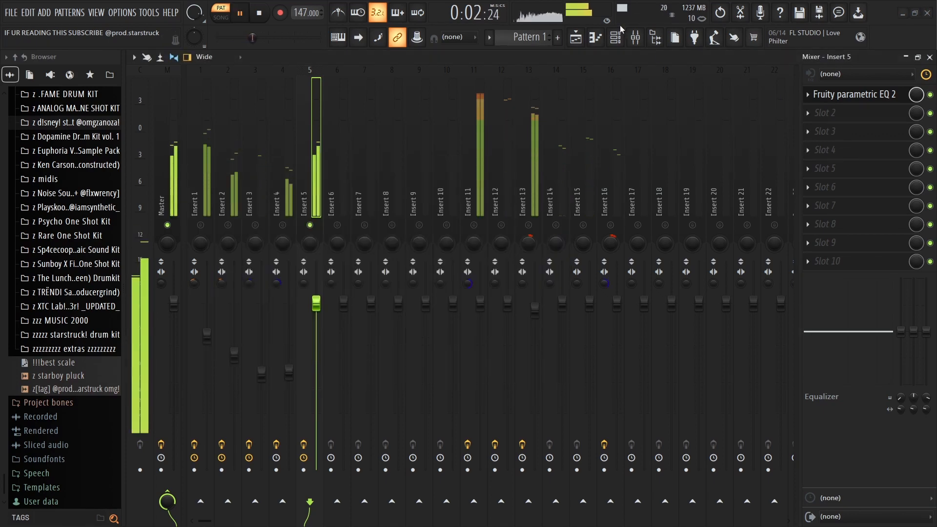
Add Fruity Love Philter to insert 5 with the 3 Band distortion preset and set its mix level to 27%.
left_click(580, 181)
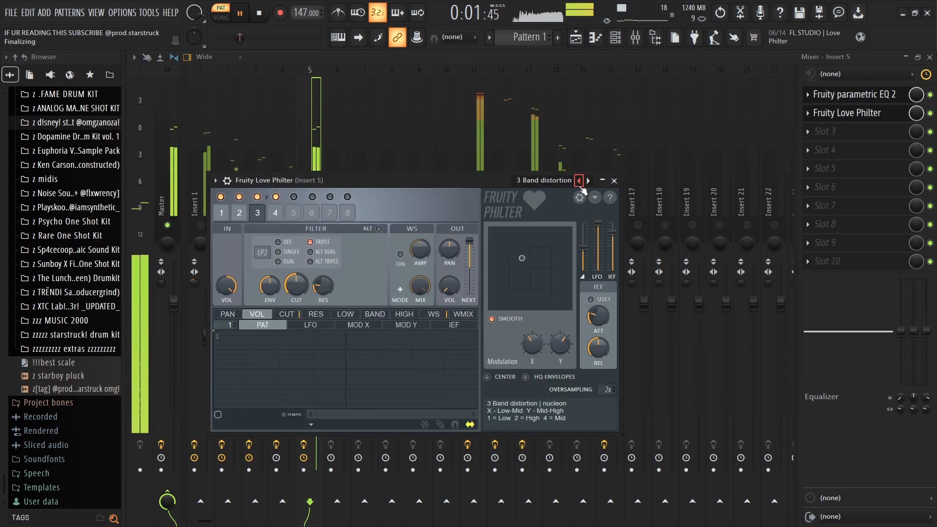
left_click(614, 180)
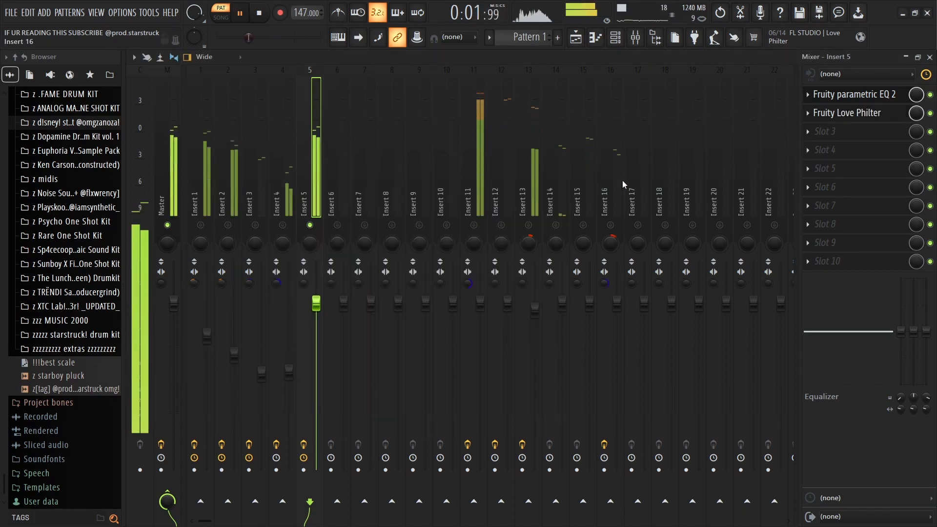
left_click_drag(916, 114, 916, 141)
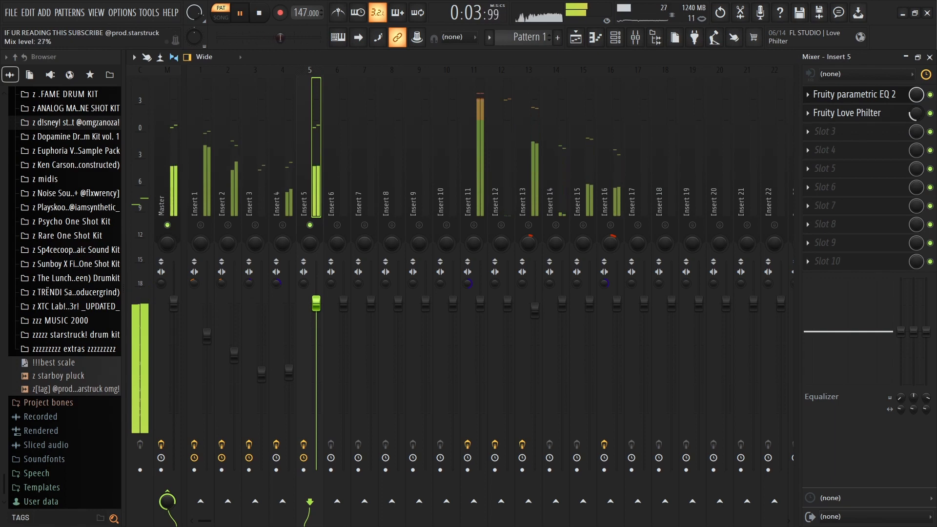
Add a second Fruity parametric EQ 2 with reshaped treble bands and a Fruity Phaser to insert 5.
left_click(628, 70)
left_click_drag(484, 299, 492, 325)
left_click_drag(453, 301, 477, 313)
left_click_drag(495, 324, 512, 318)
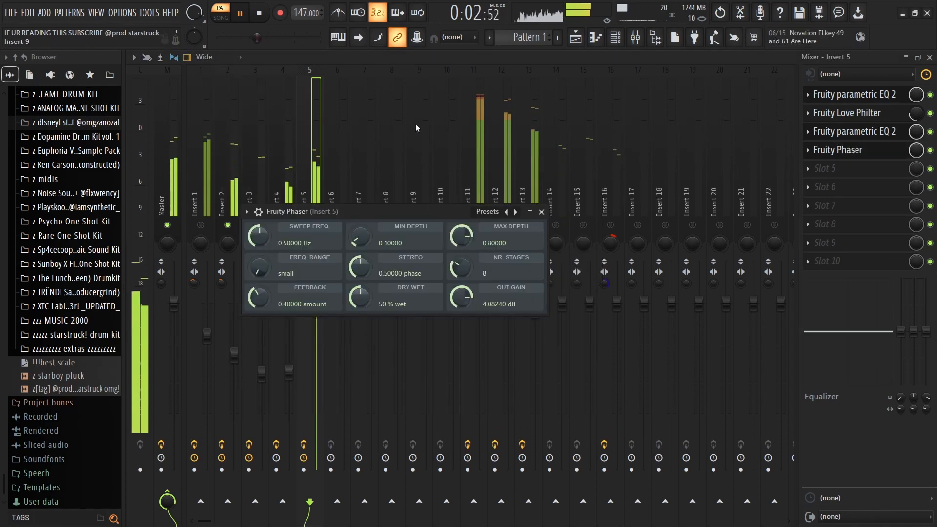
left_click(542, 211)
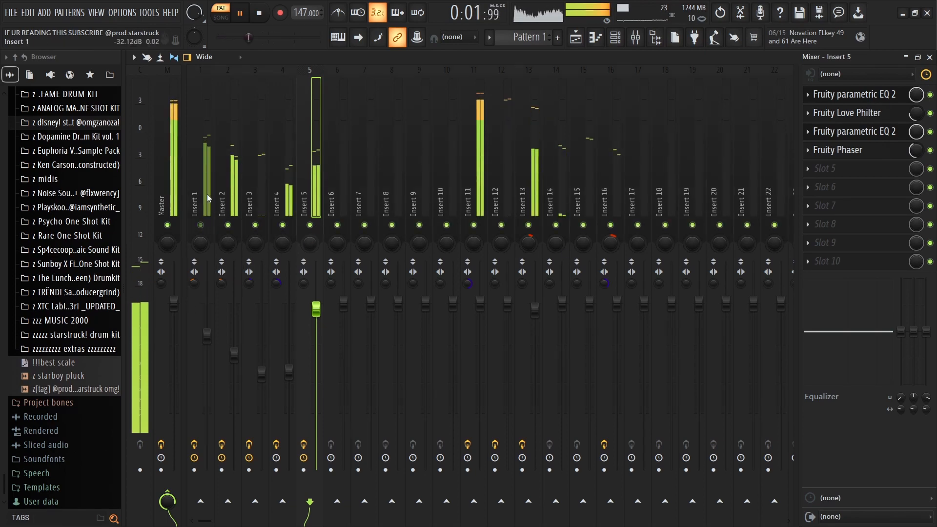
Lower insert 5's volume fader slightly and compare the new melody against the mix with insert 1 muted and unmuted.
left_click(207, 196)
mouse_move(317, 311)
left_mouse_down()
mouse_move(306, 285)
mouse_move(320, 321)
left_mouse_up()
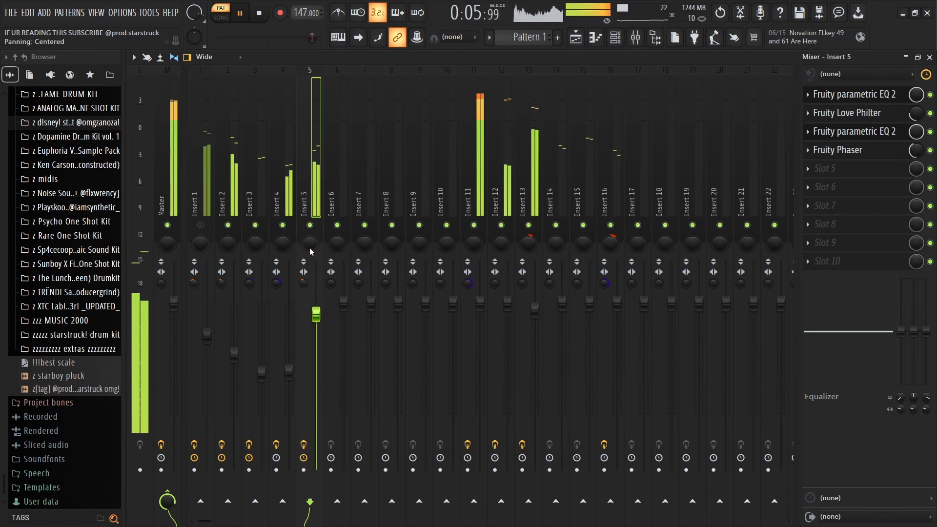
left_click(311, 225)
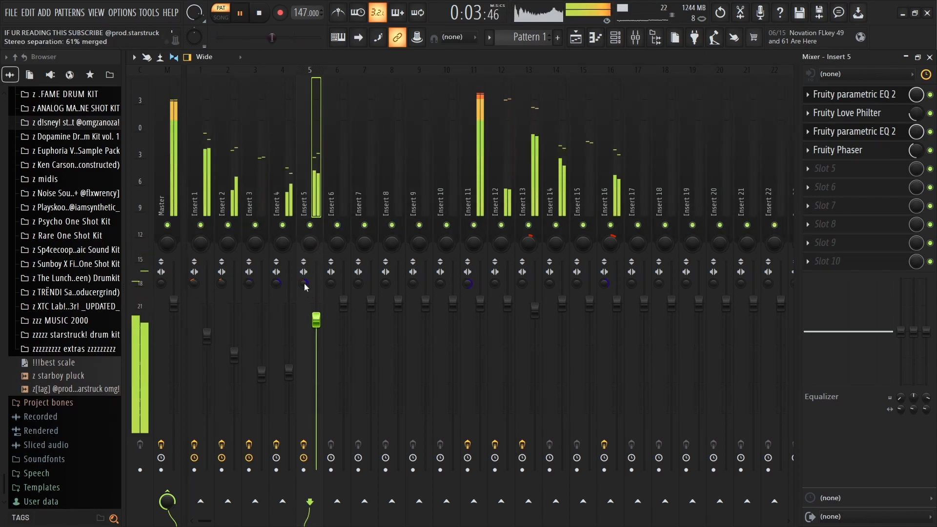
left_click(200, 225)
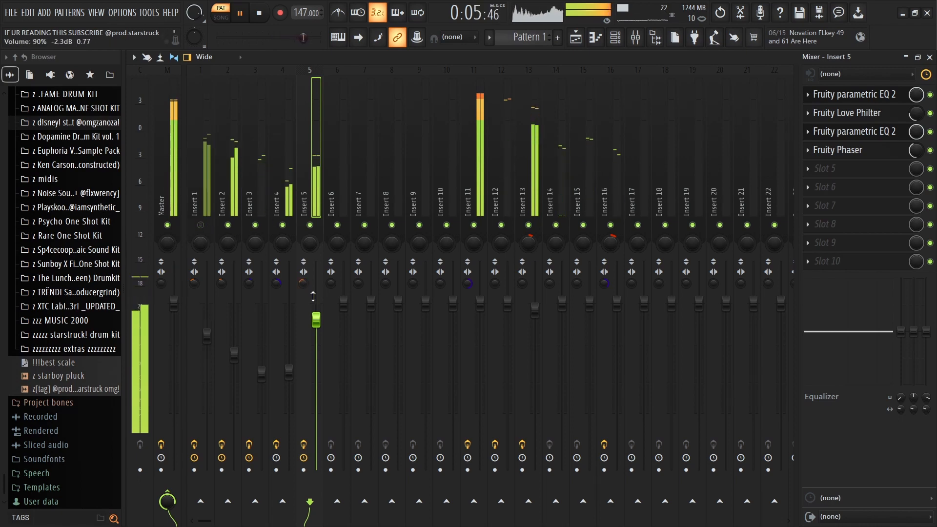
left_click_drag(313, 296, 325, 294)
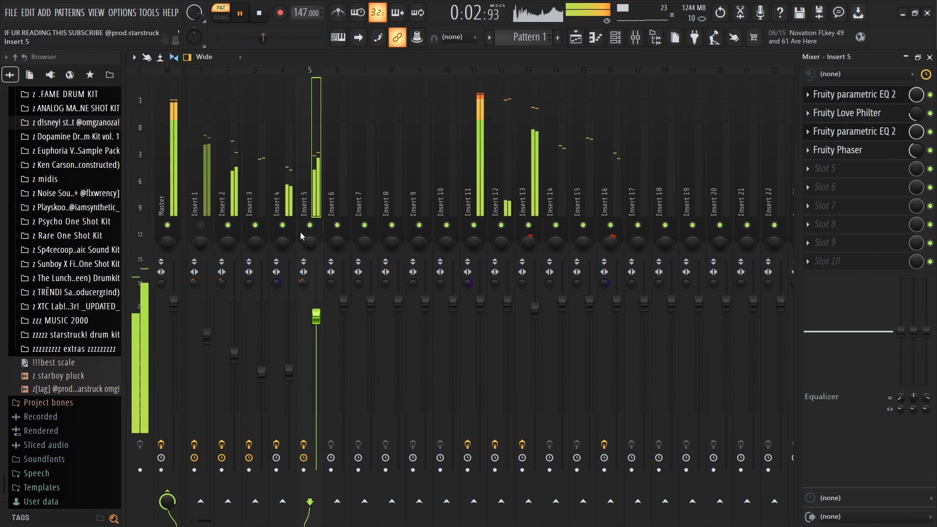
left_click(208, 196)
left_click(310, 208)
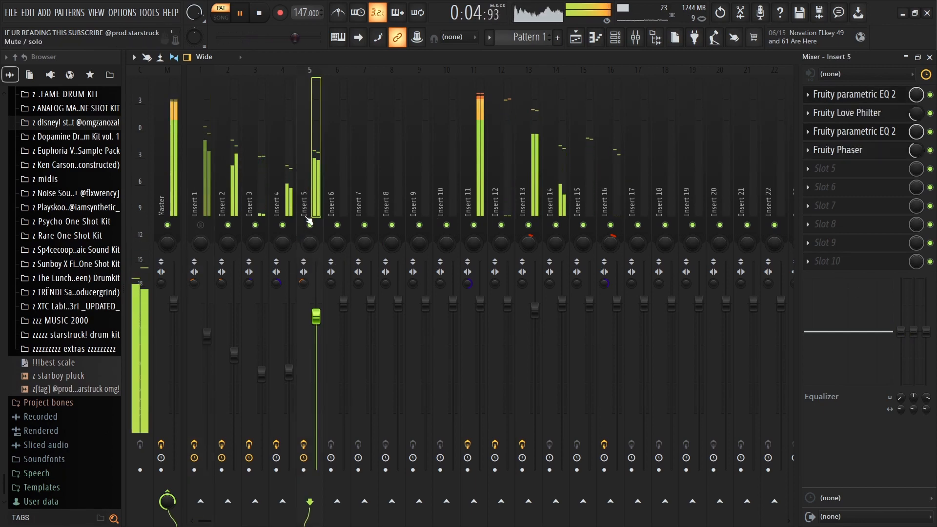